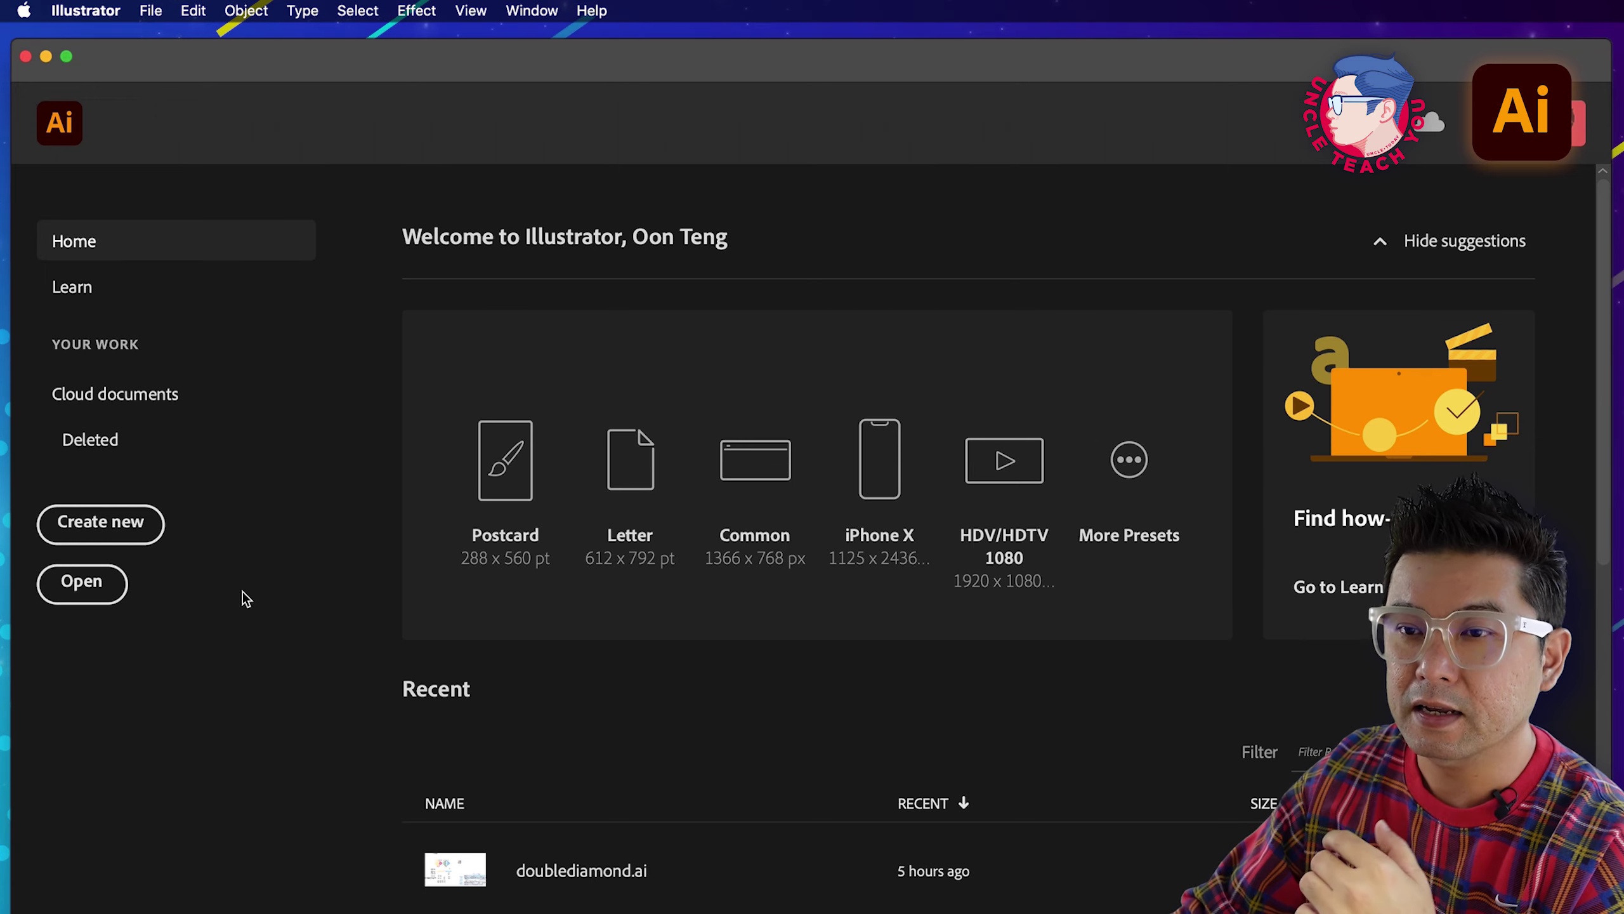
Start a new document from the Illustrator Home screen with Create new.
click(101, 521)
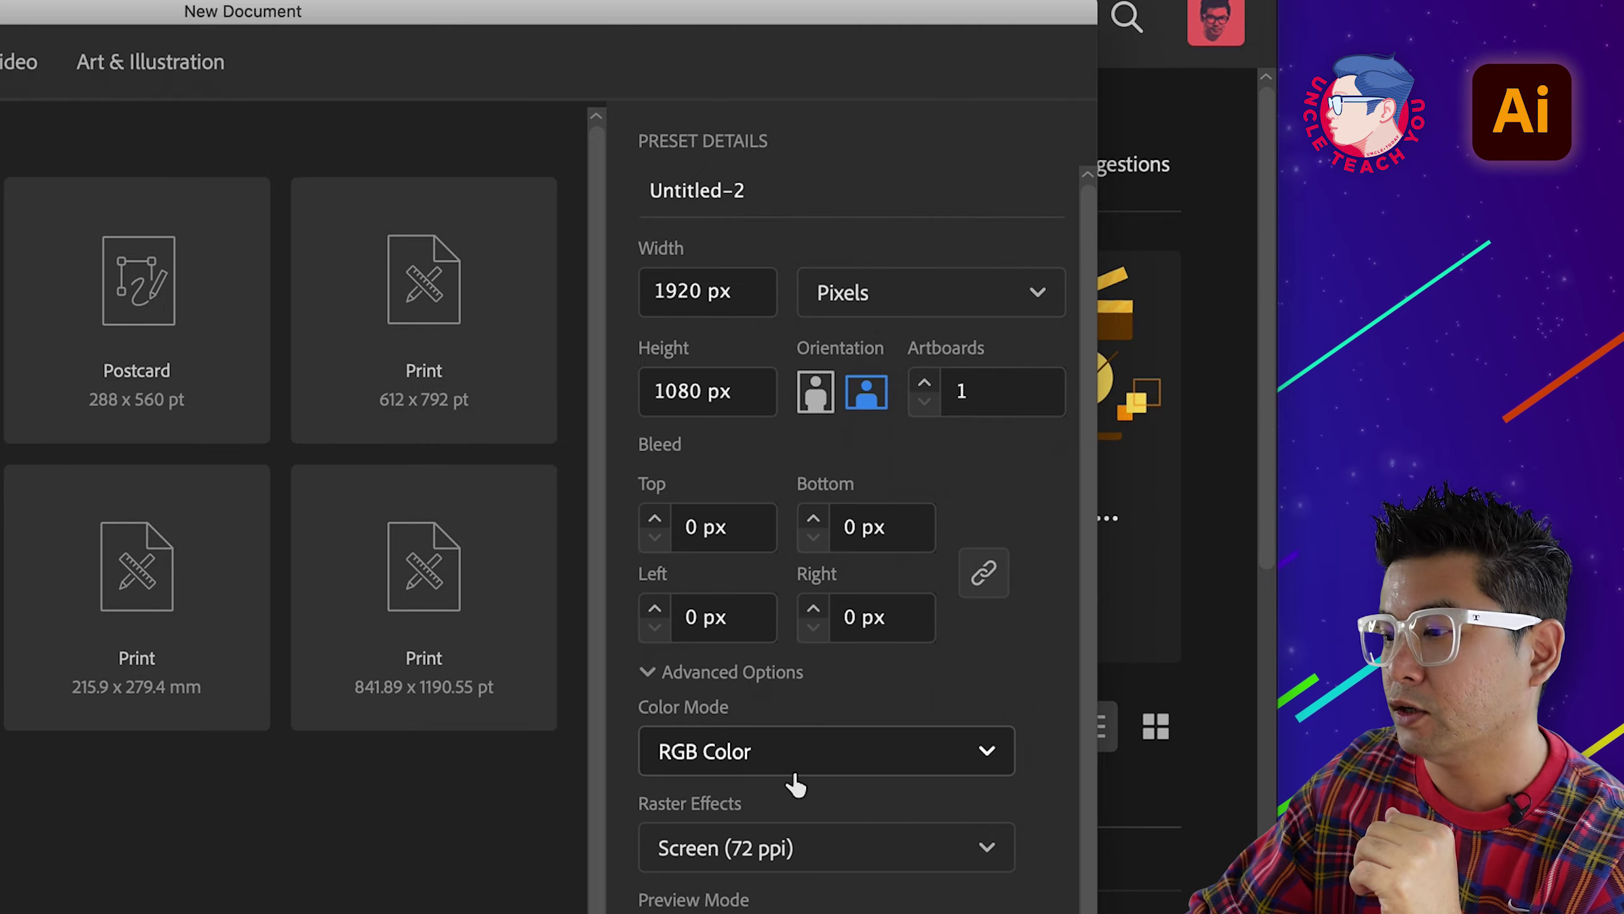
Create the document using the Web preset: 1920 × 1080 px, landscape, RGB, 72 ppi.
click(1005, 850)
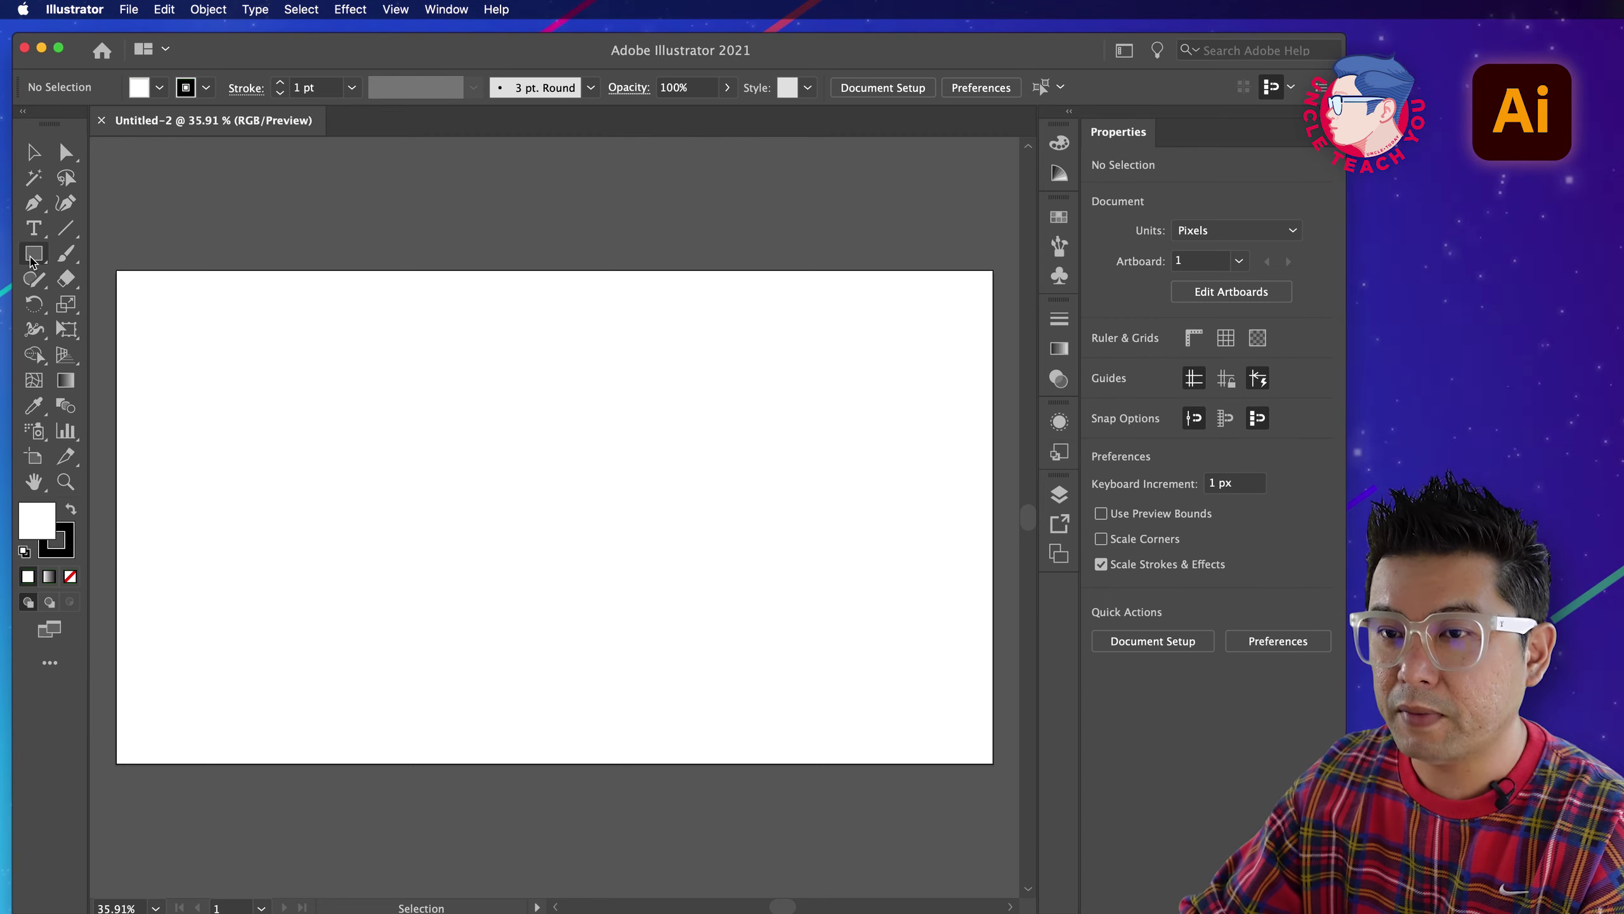
Draw a 251 × 98 px rectangle near the artboard top with about 17 px rounded corners.
click(37, 255)
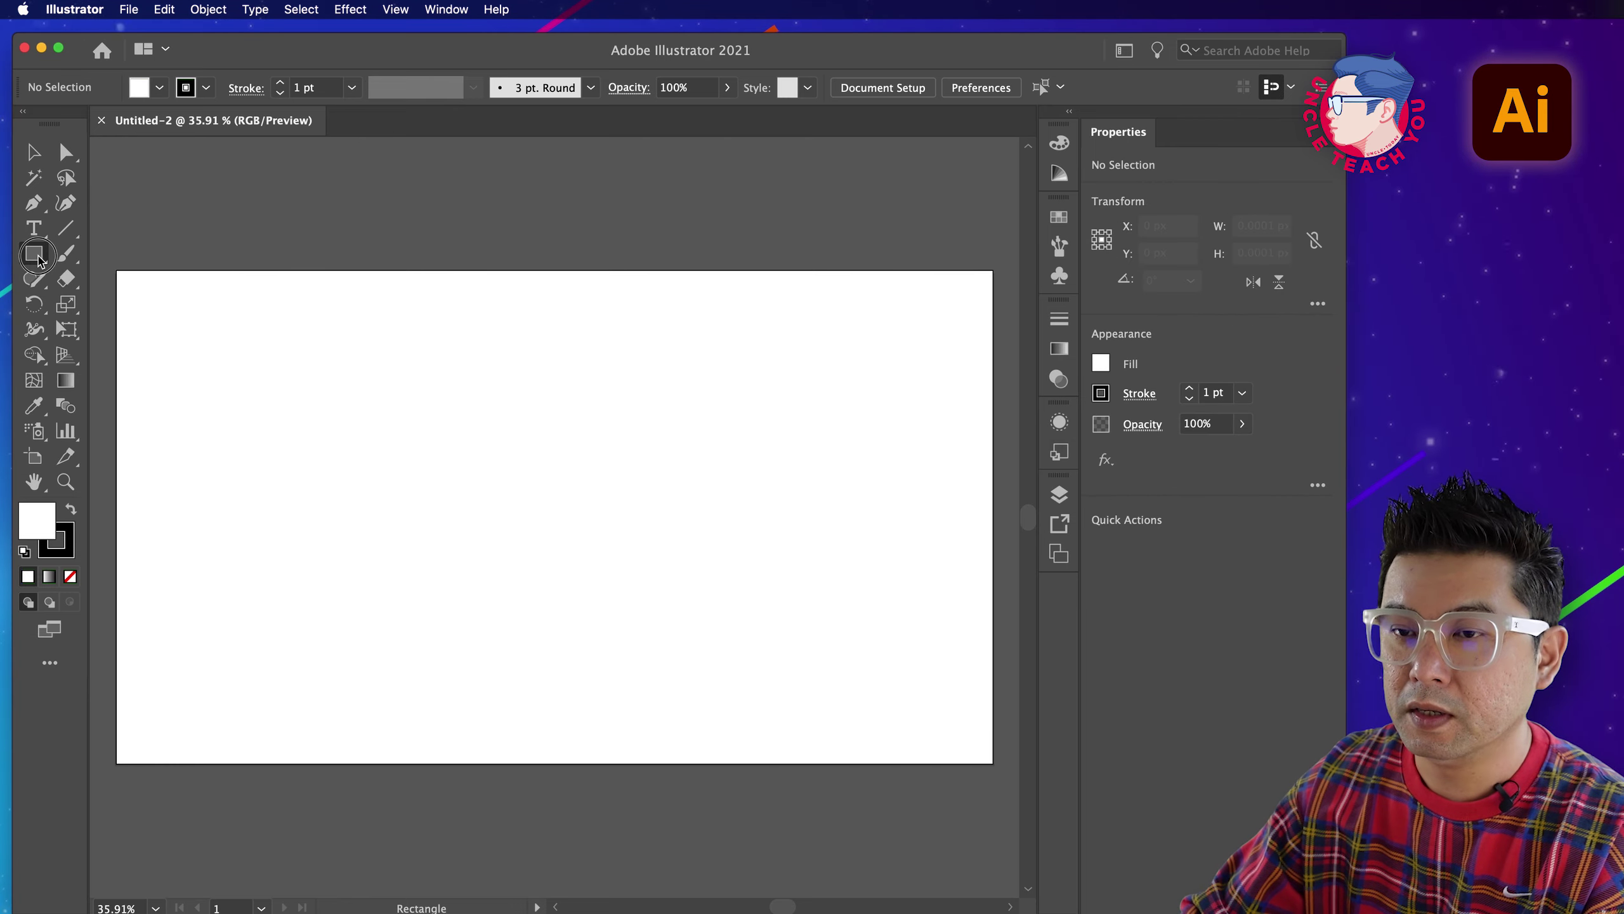
click(38, 259)
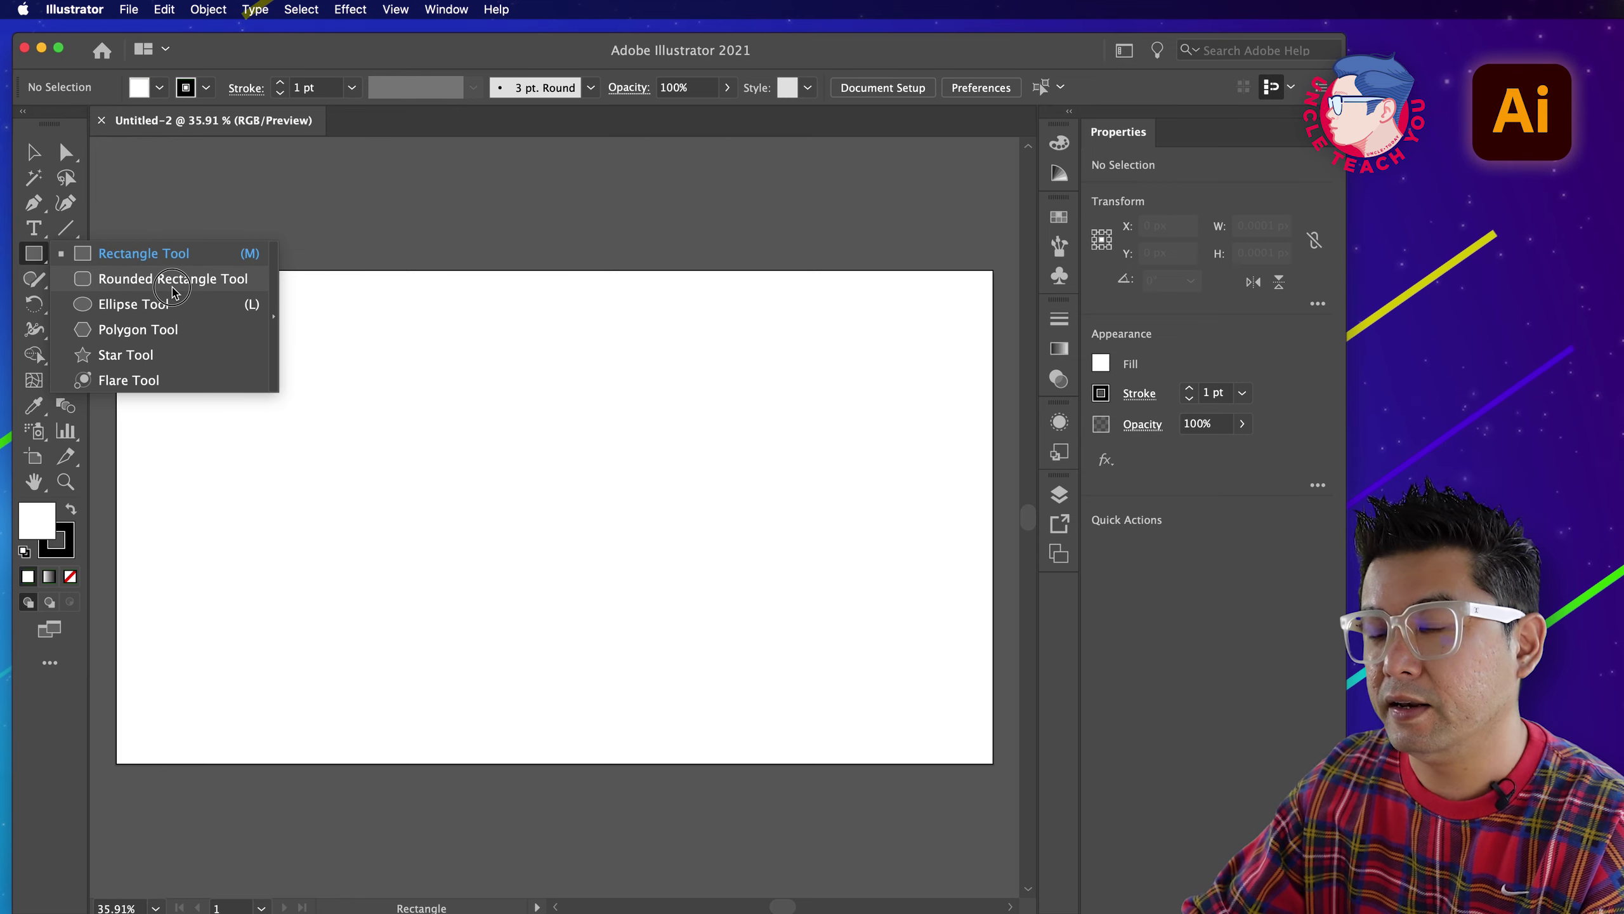
click(172, 254)
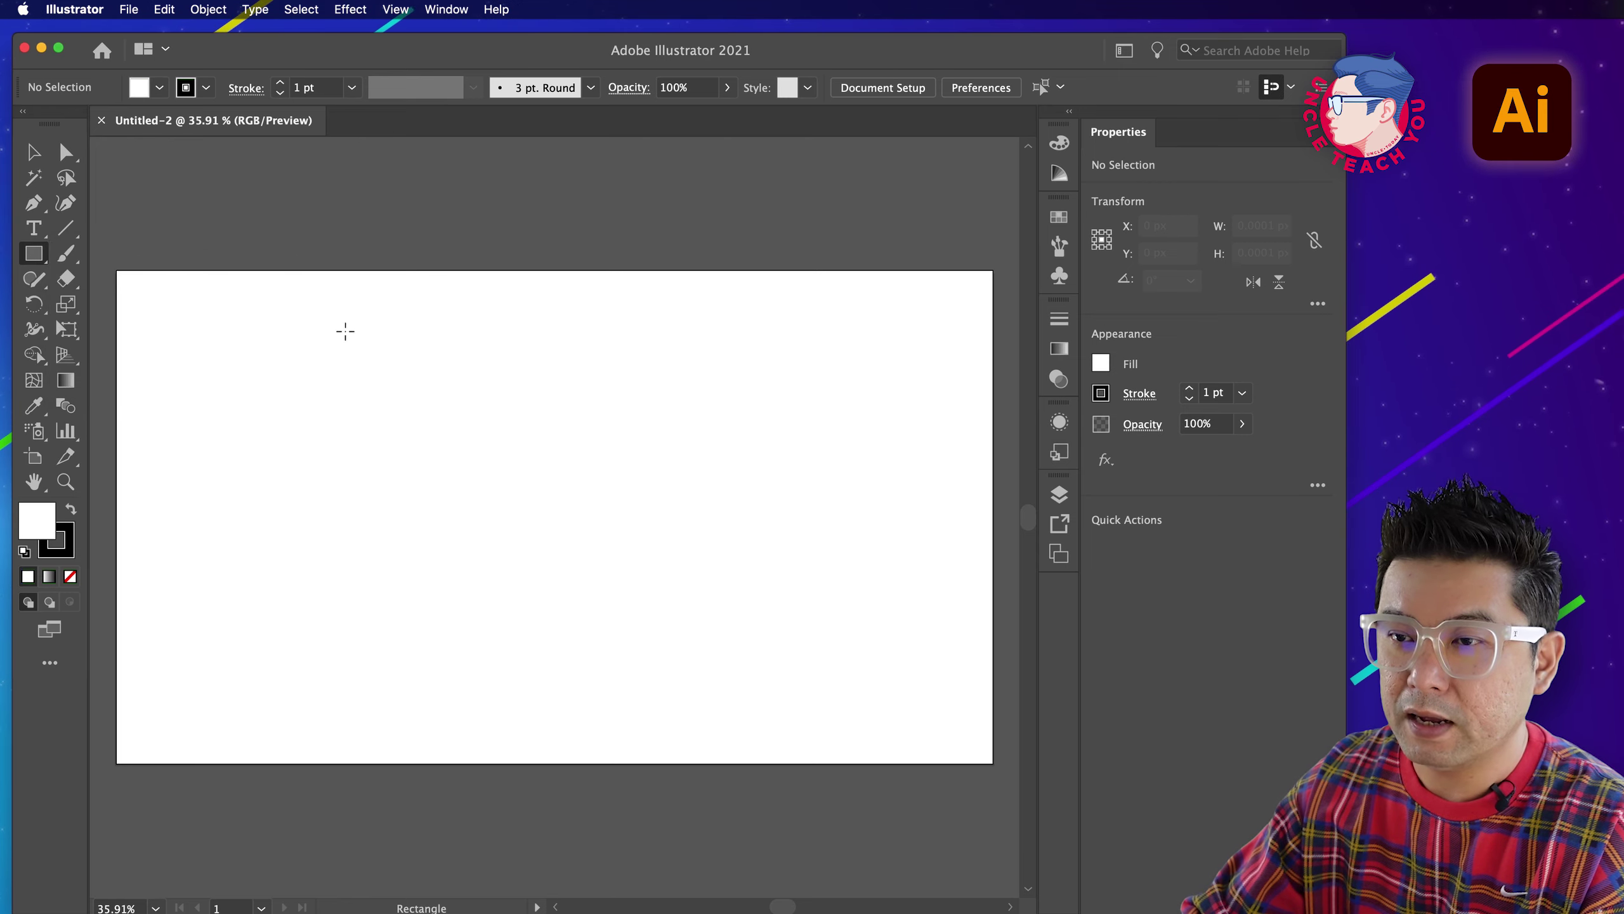
drag(464, 297, 579, 342)
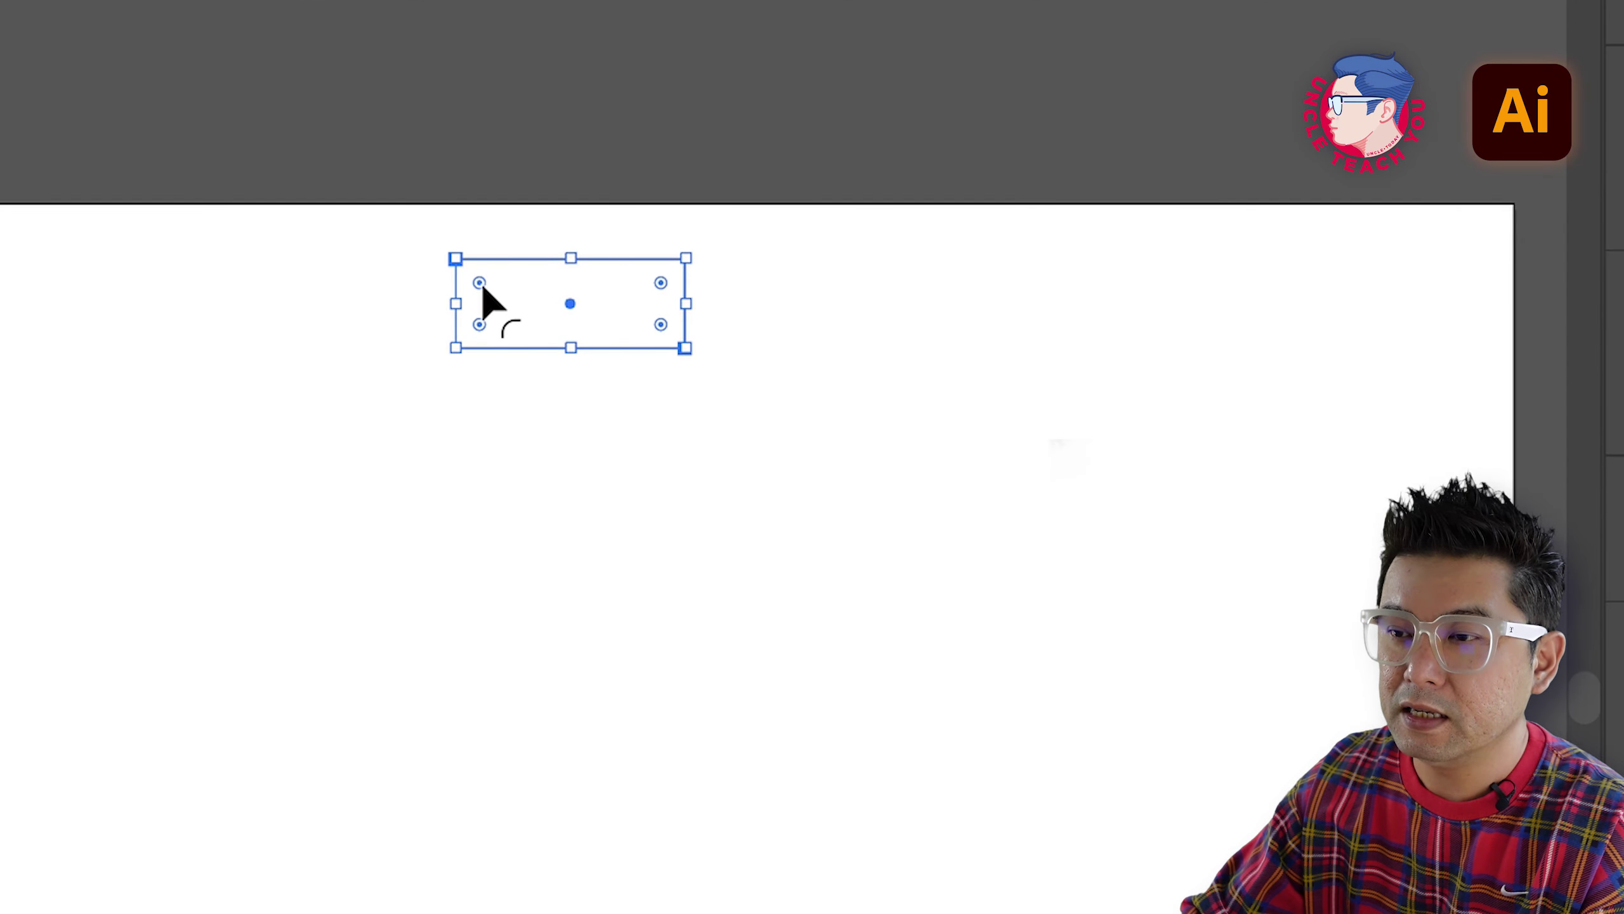
drag(481, 282, 511, 313)
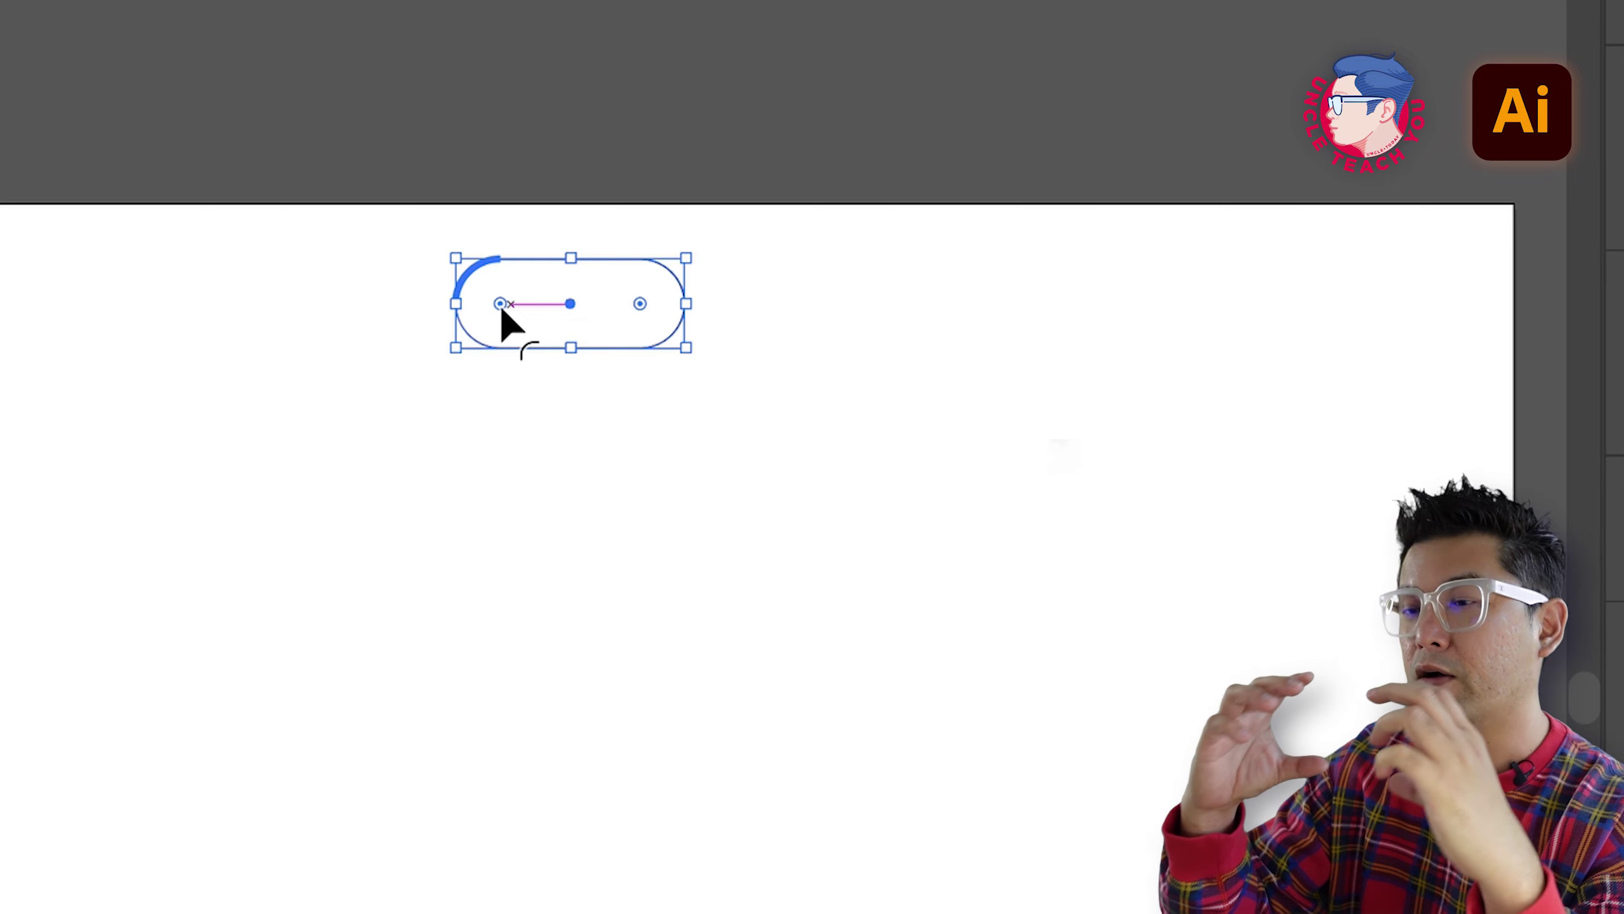
drag(500, 304, 471, 281)
key(super+shift+a)
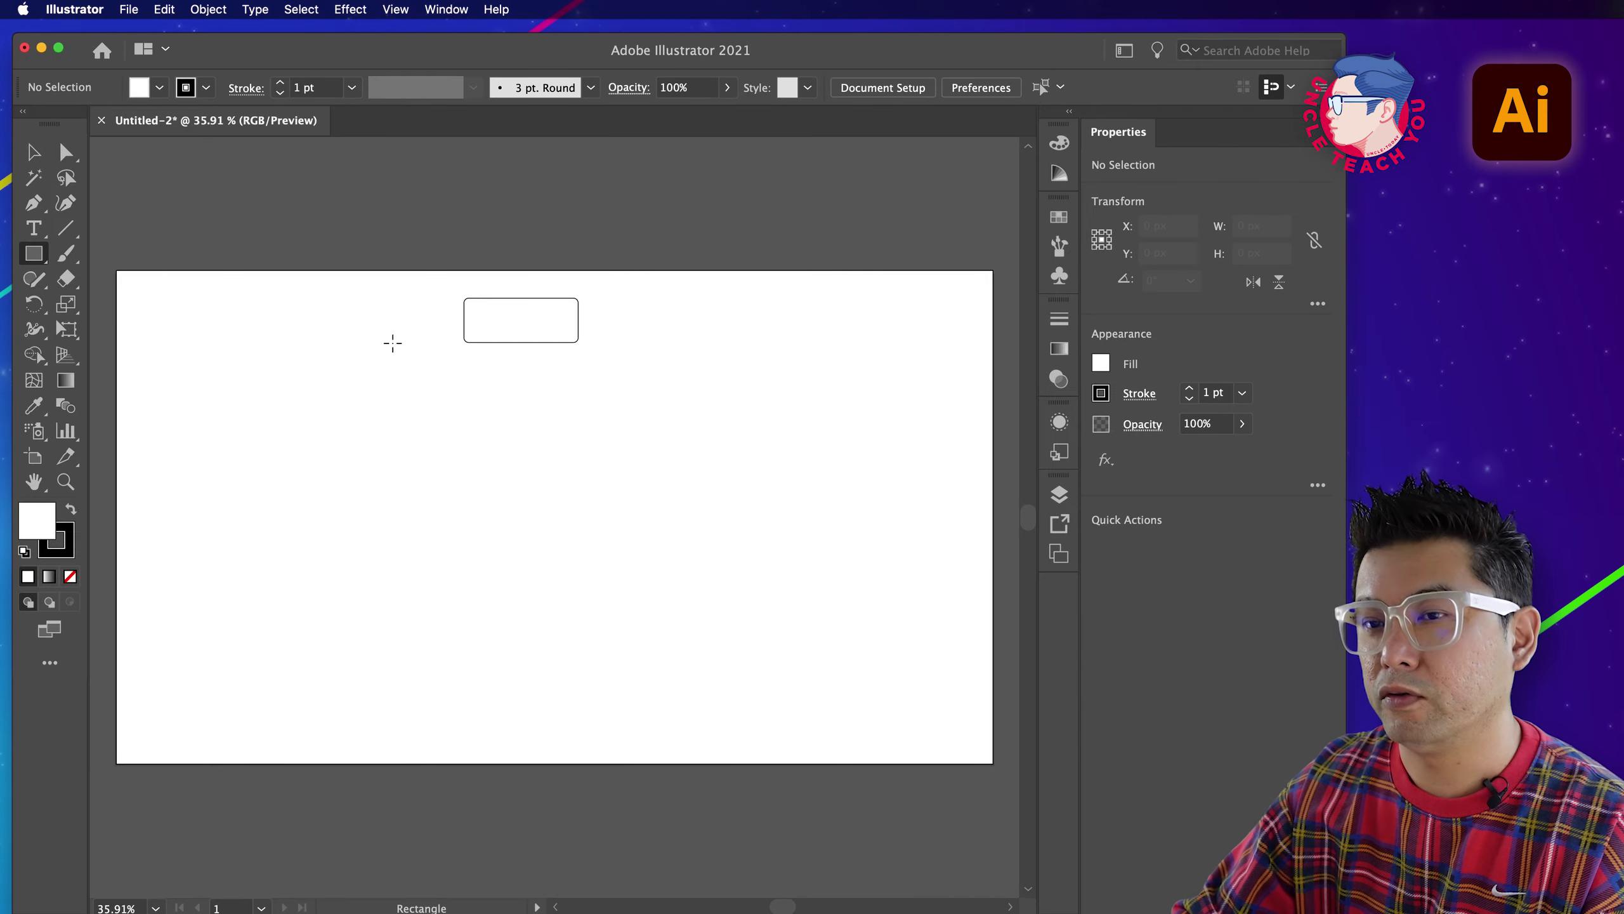
Type 'Homepage' just below the box and set its font size to 36 pt.
key(t)
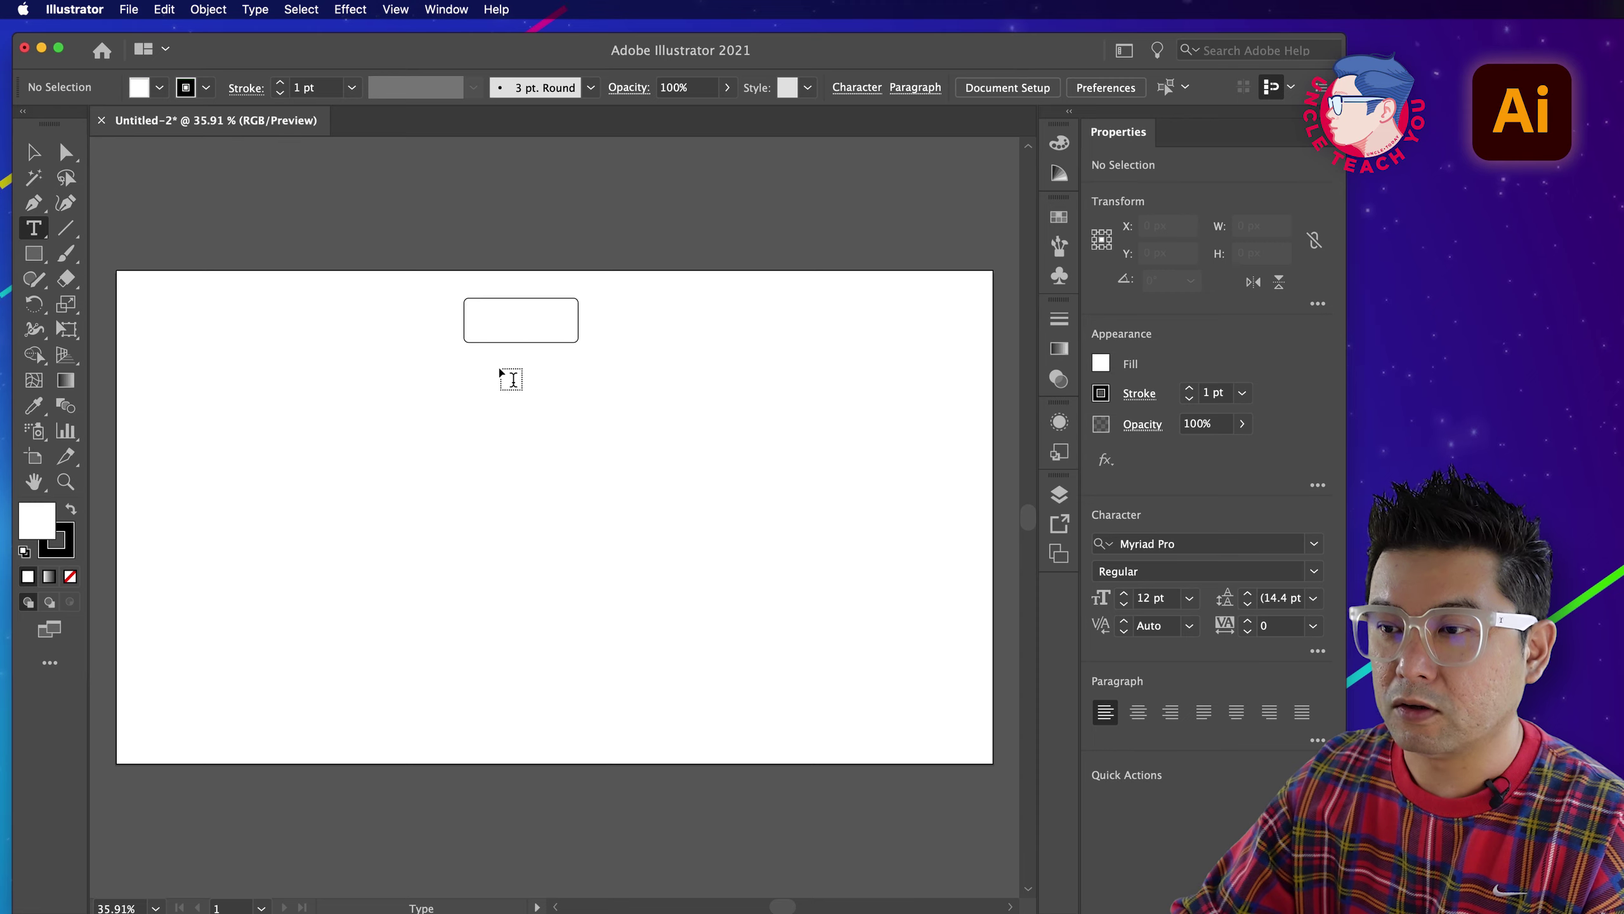
click(502, 368)
text(Homepage)
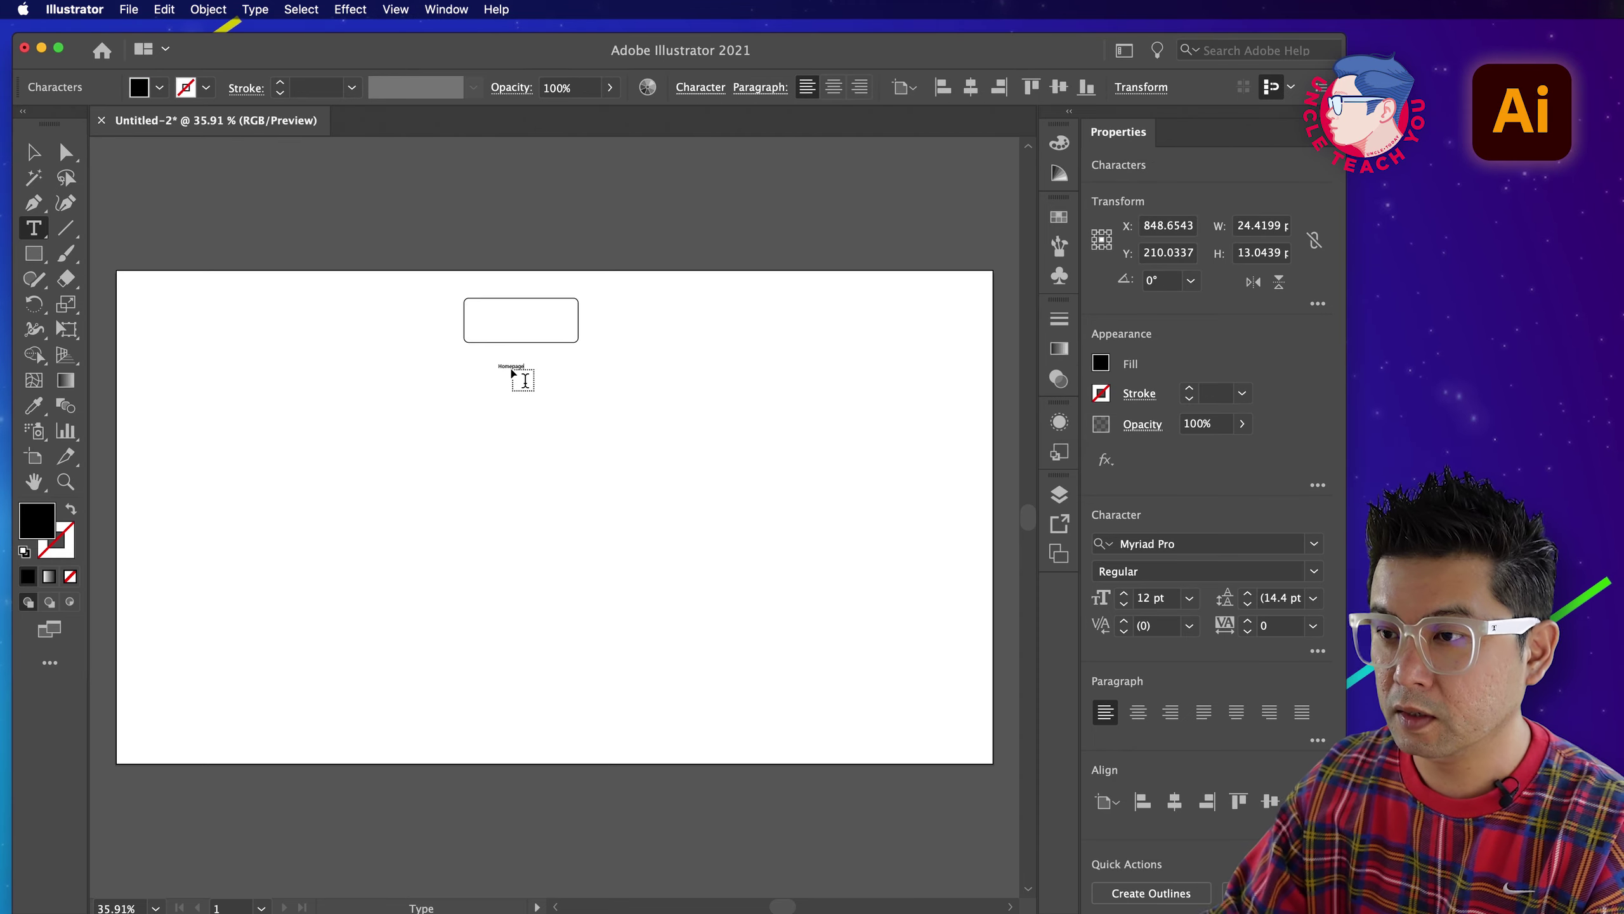
click(35, 154)
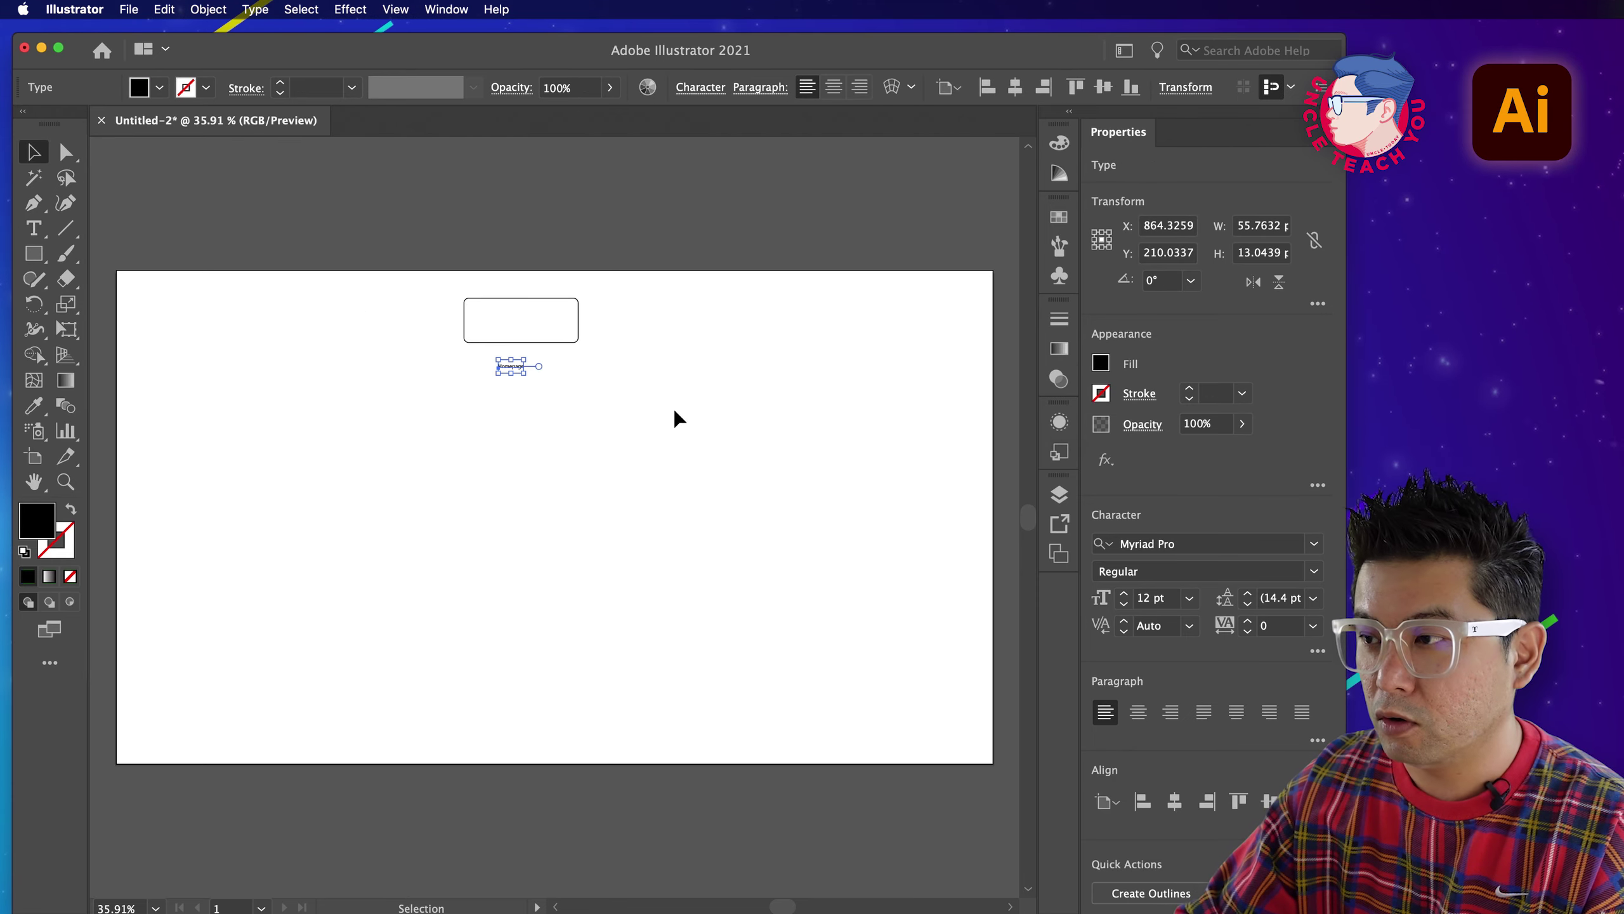
click(1189, 597)
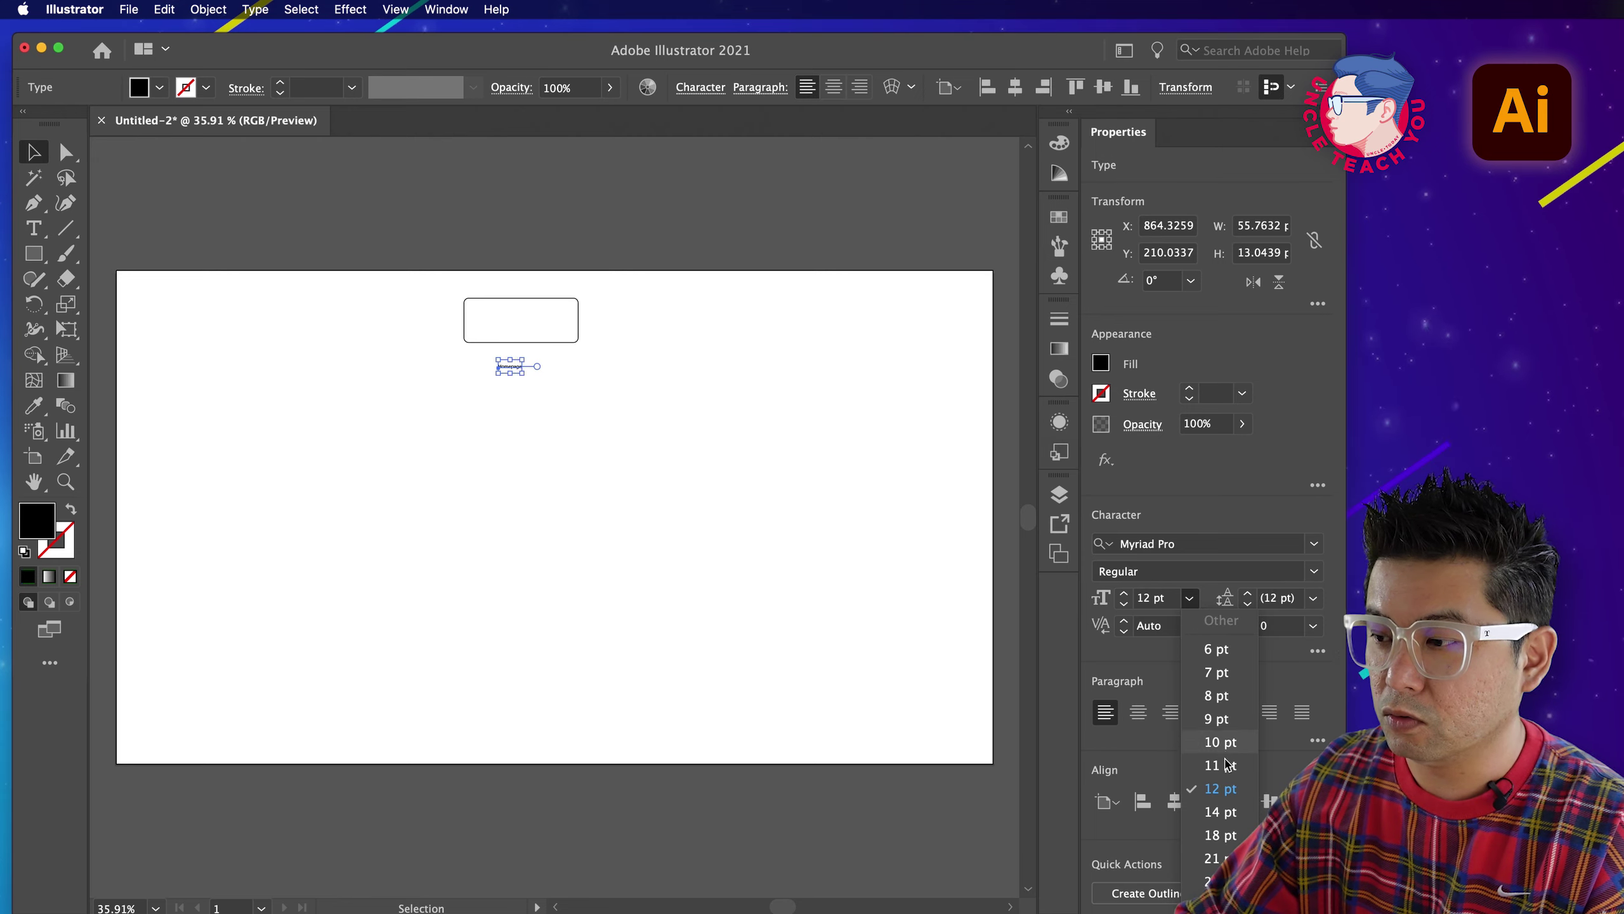
click(1215, 878)
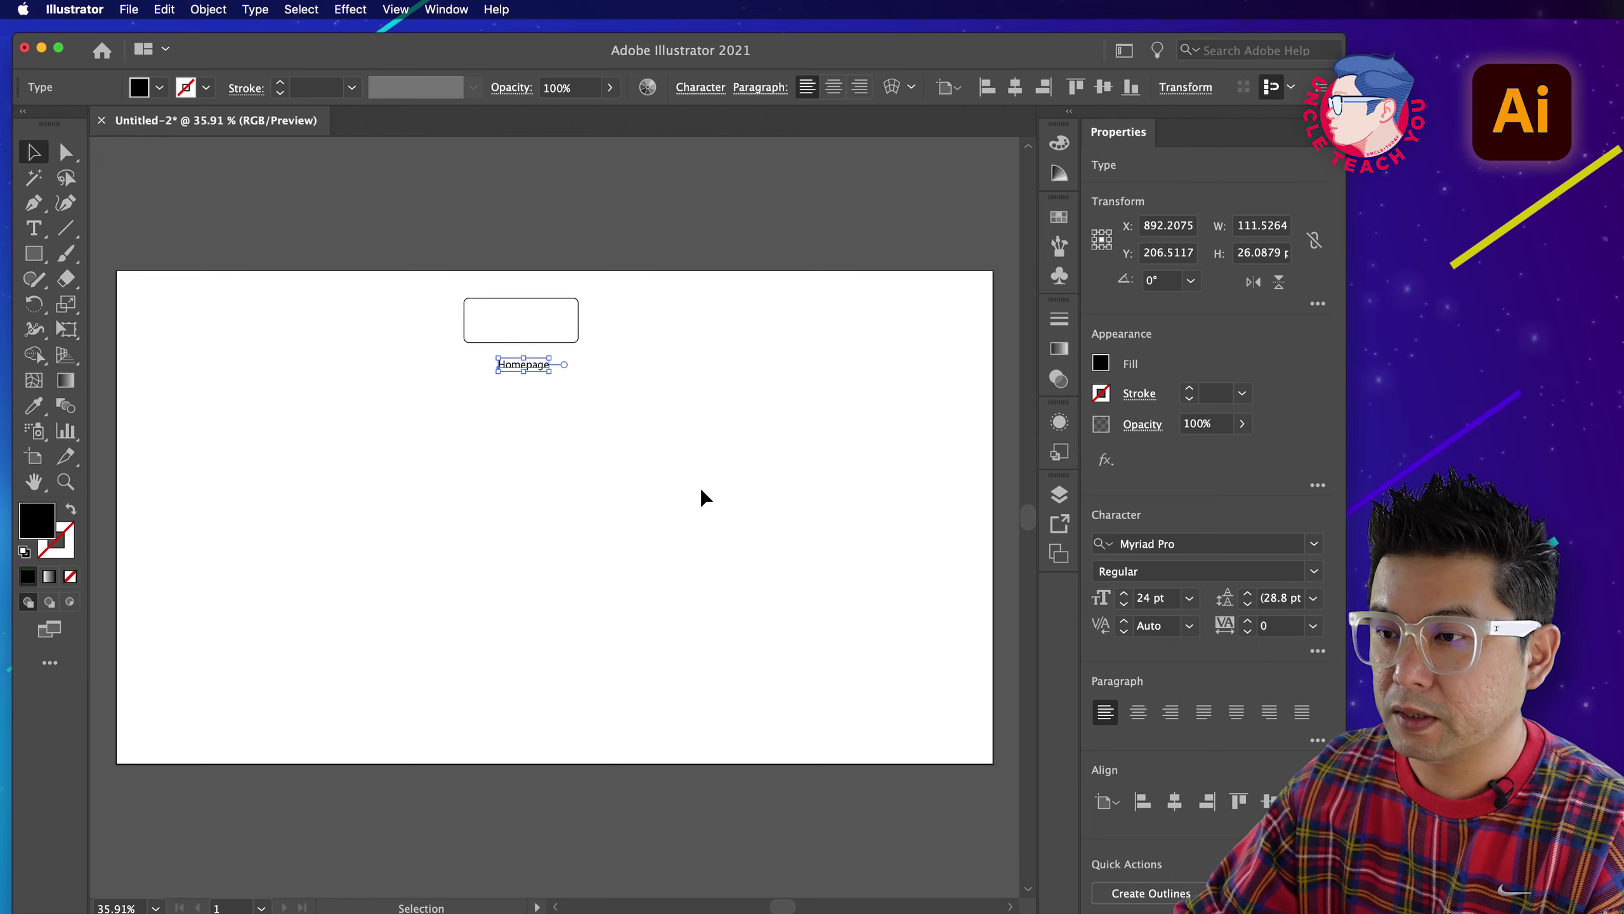
click(1189, 598)
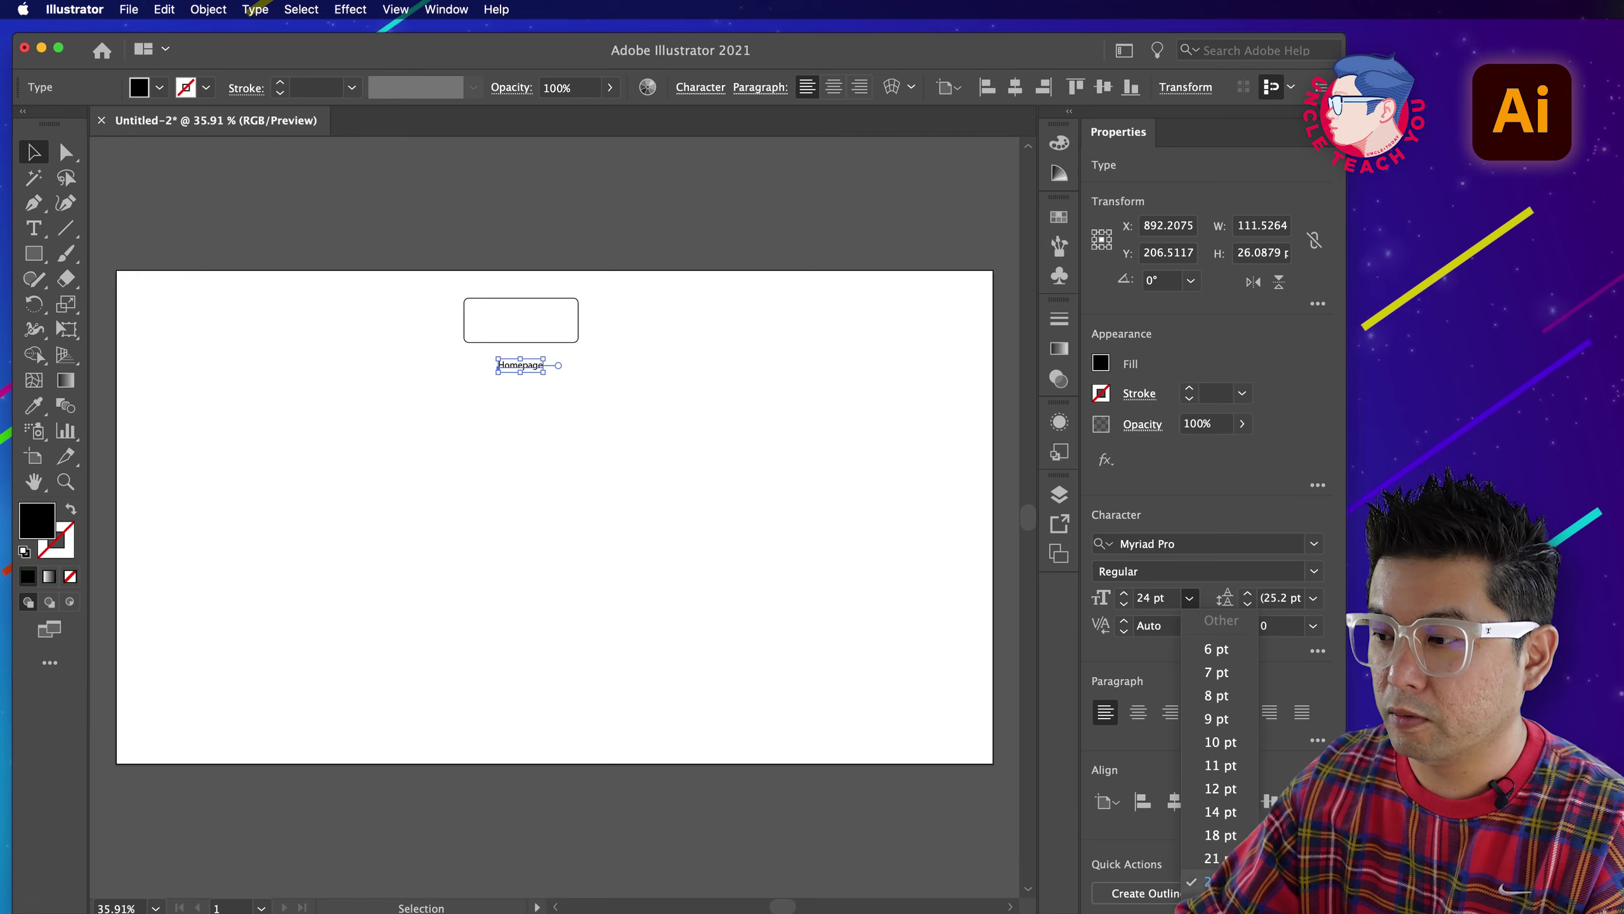
click(1200, 788)
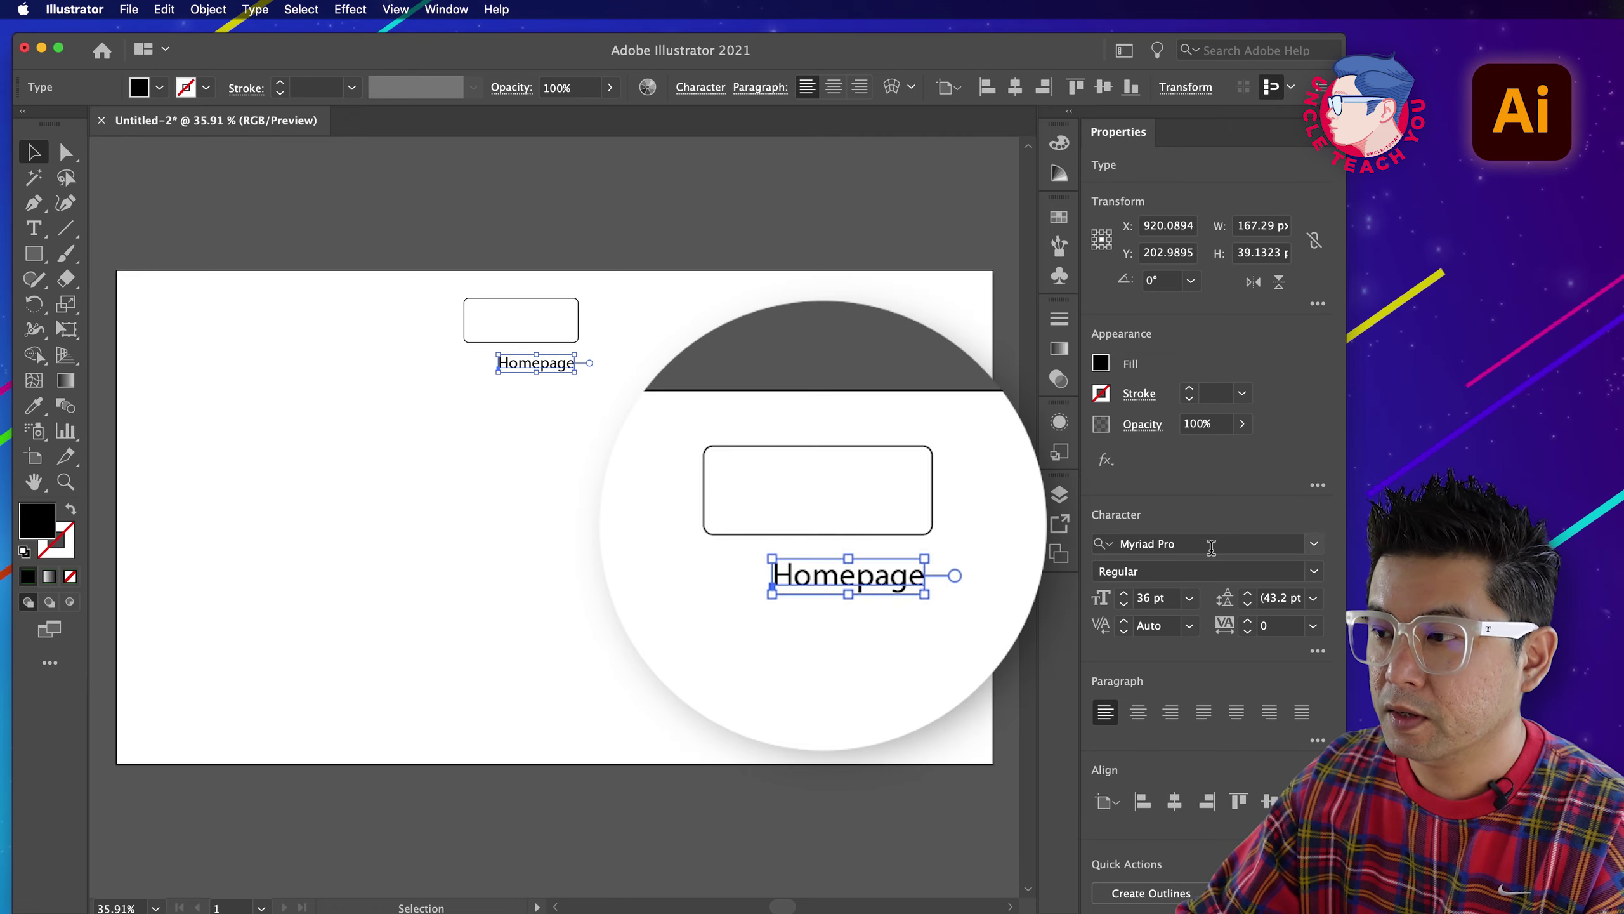
Centre-align the Homepage text in the Paragraph panel.
click(1137, 712)
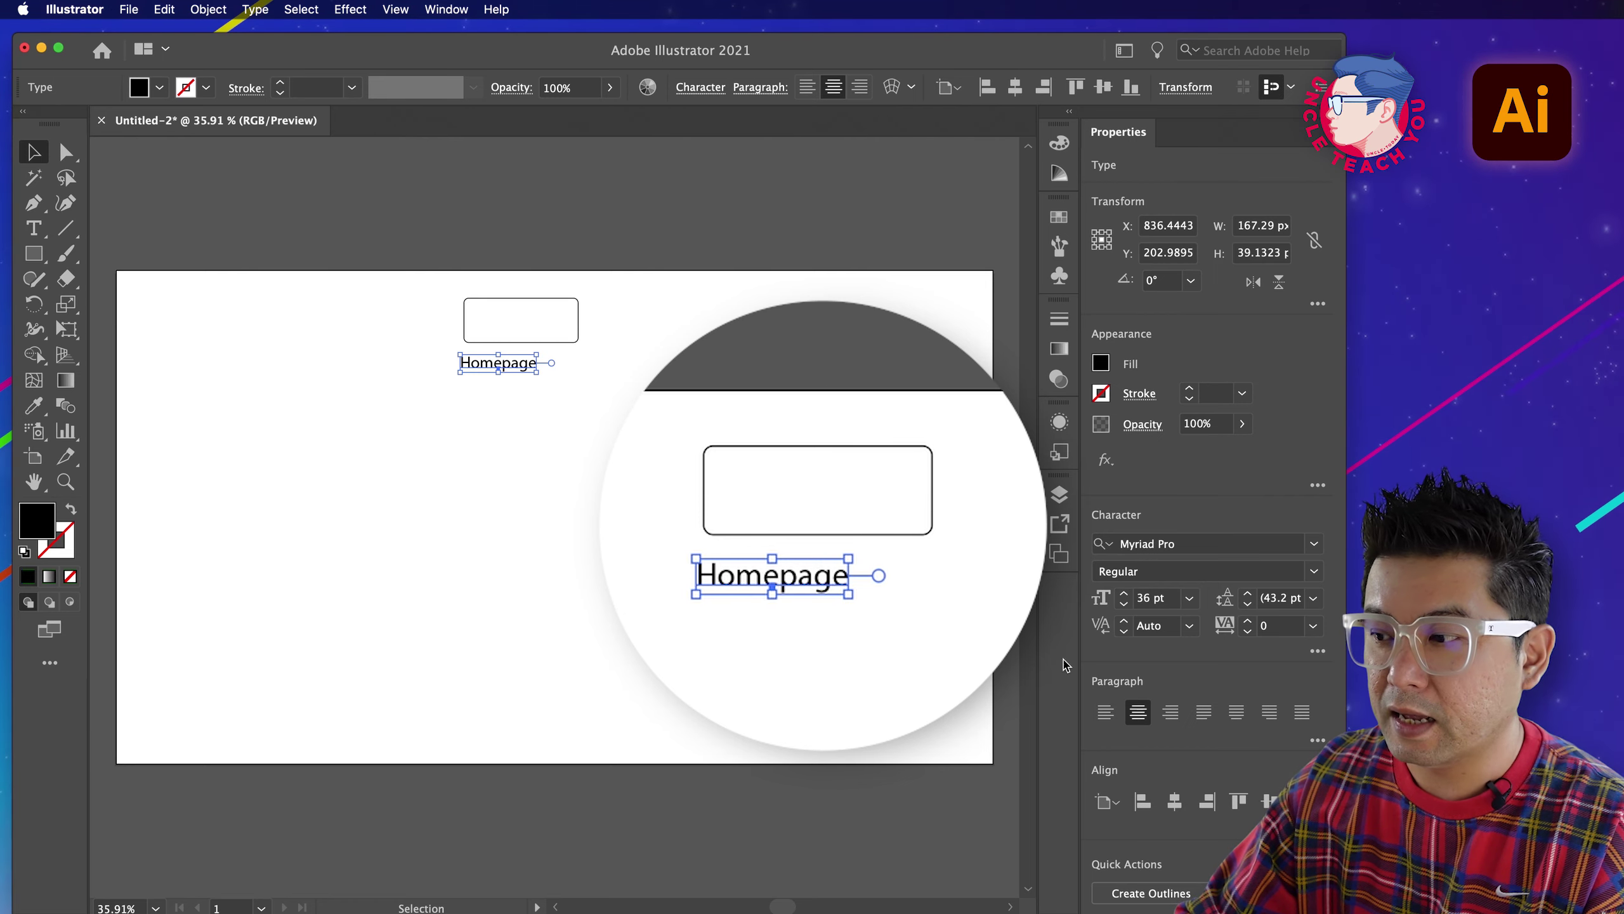
click(1105, 712)
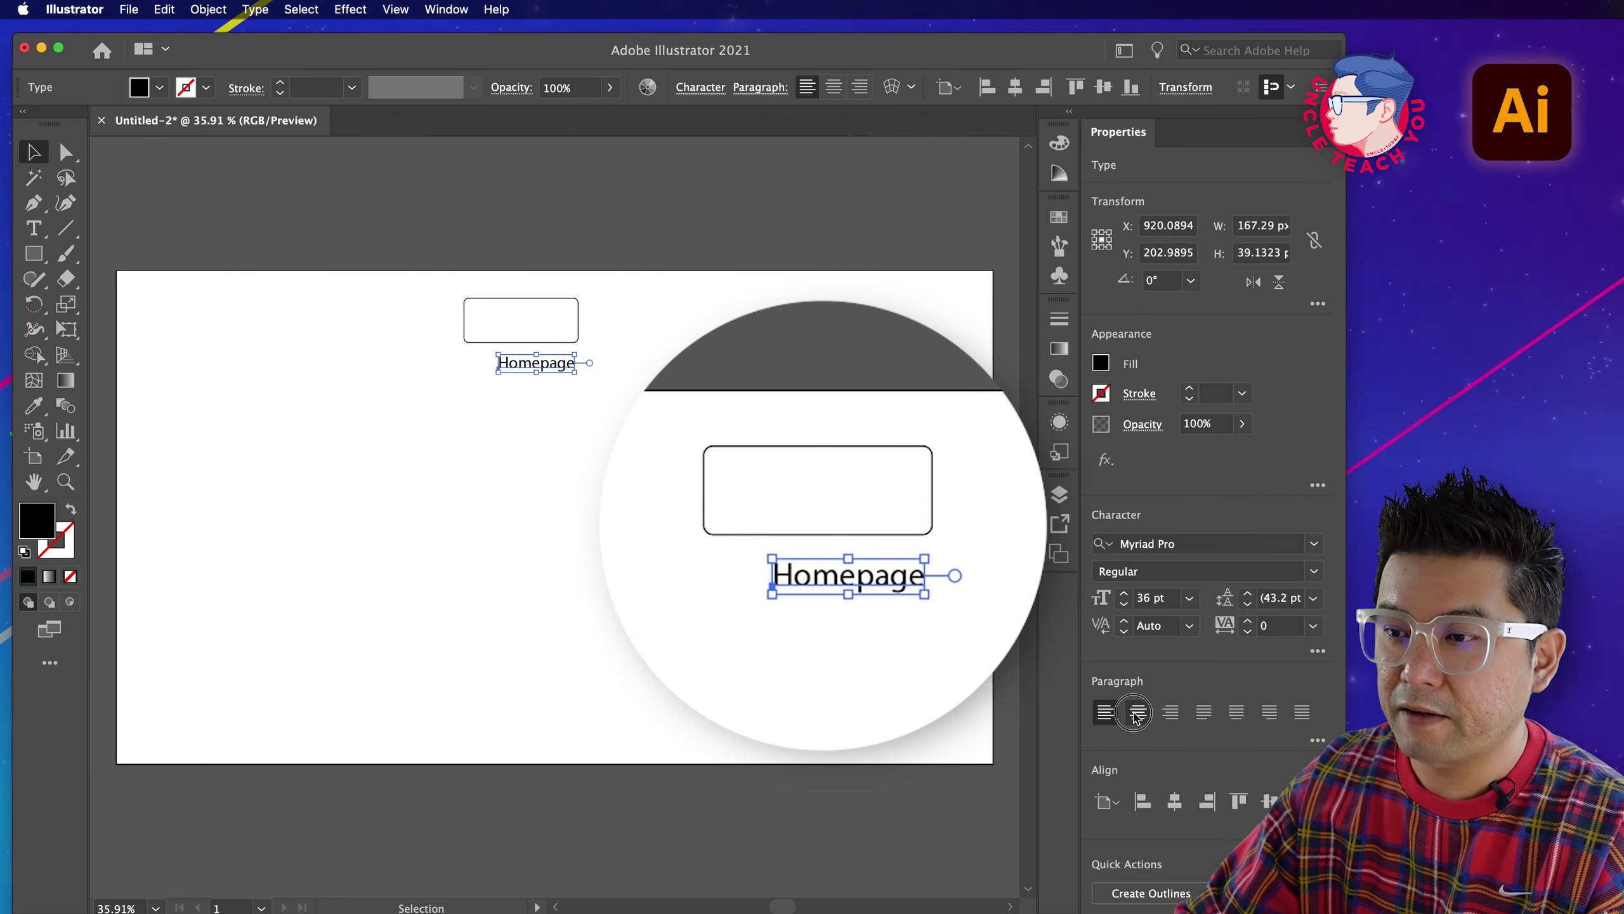
click(1138, 711)
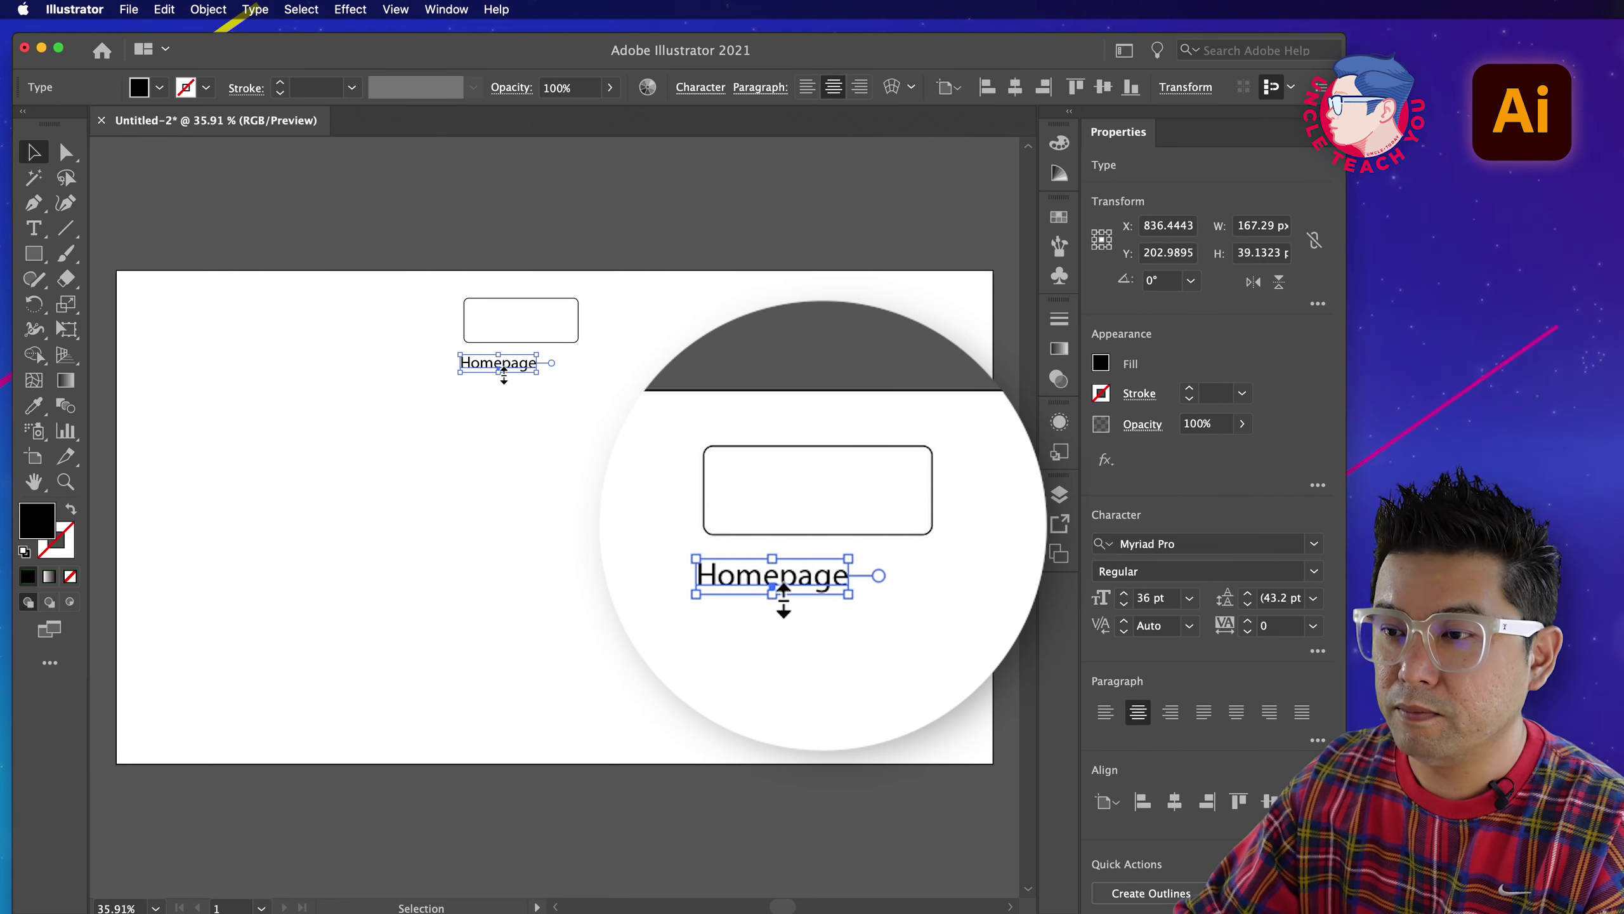
click(1171, 711)
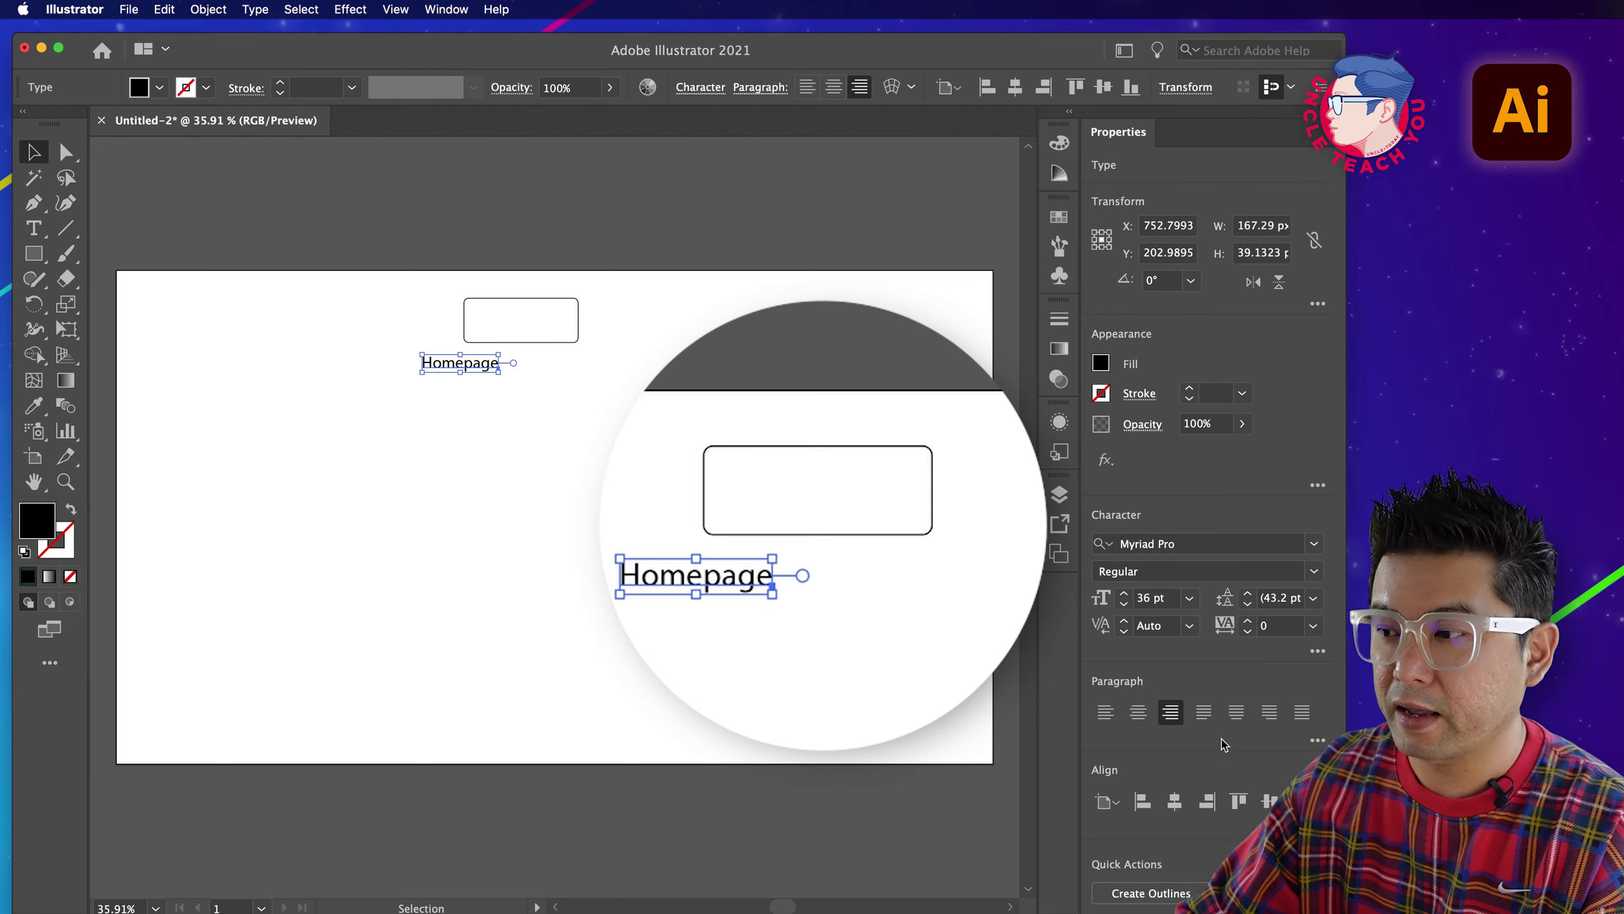
click(1138, 711)
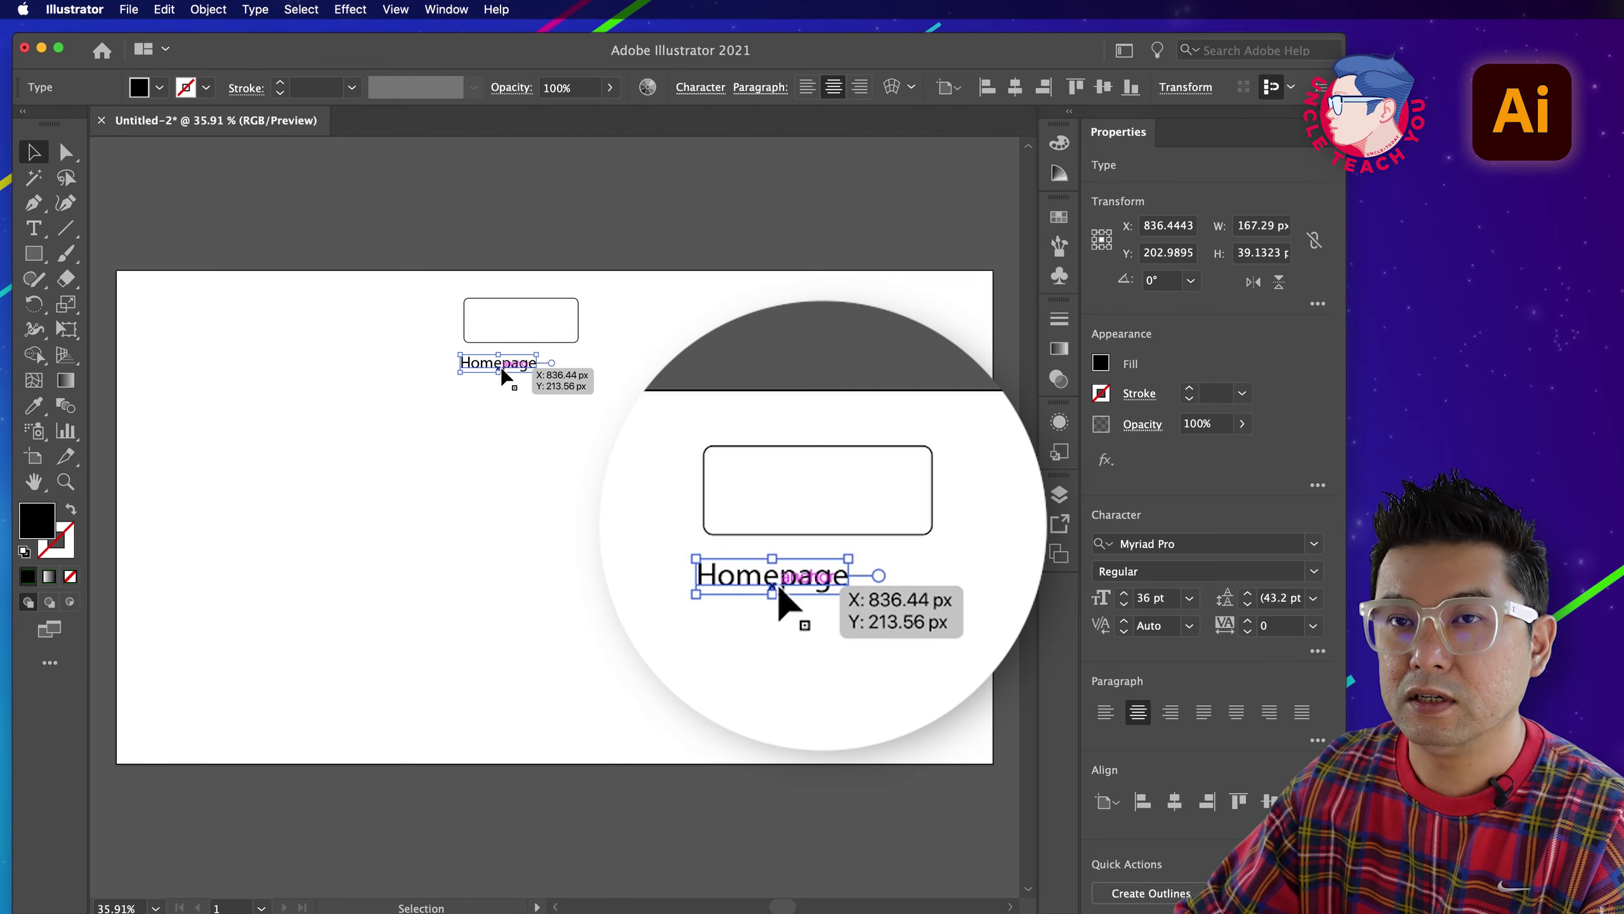
click(1112, 719)
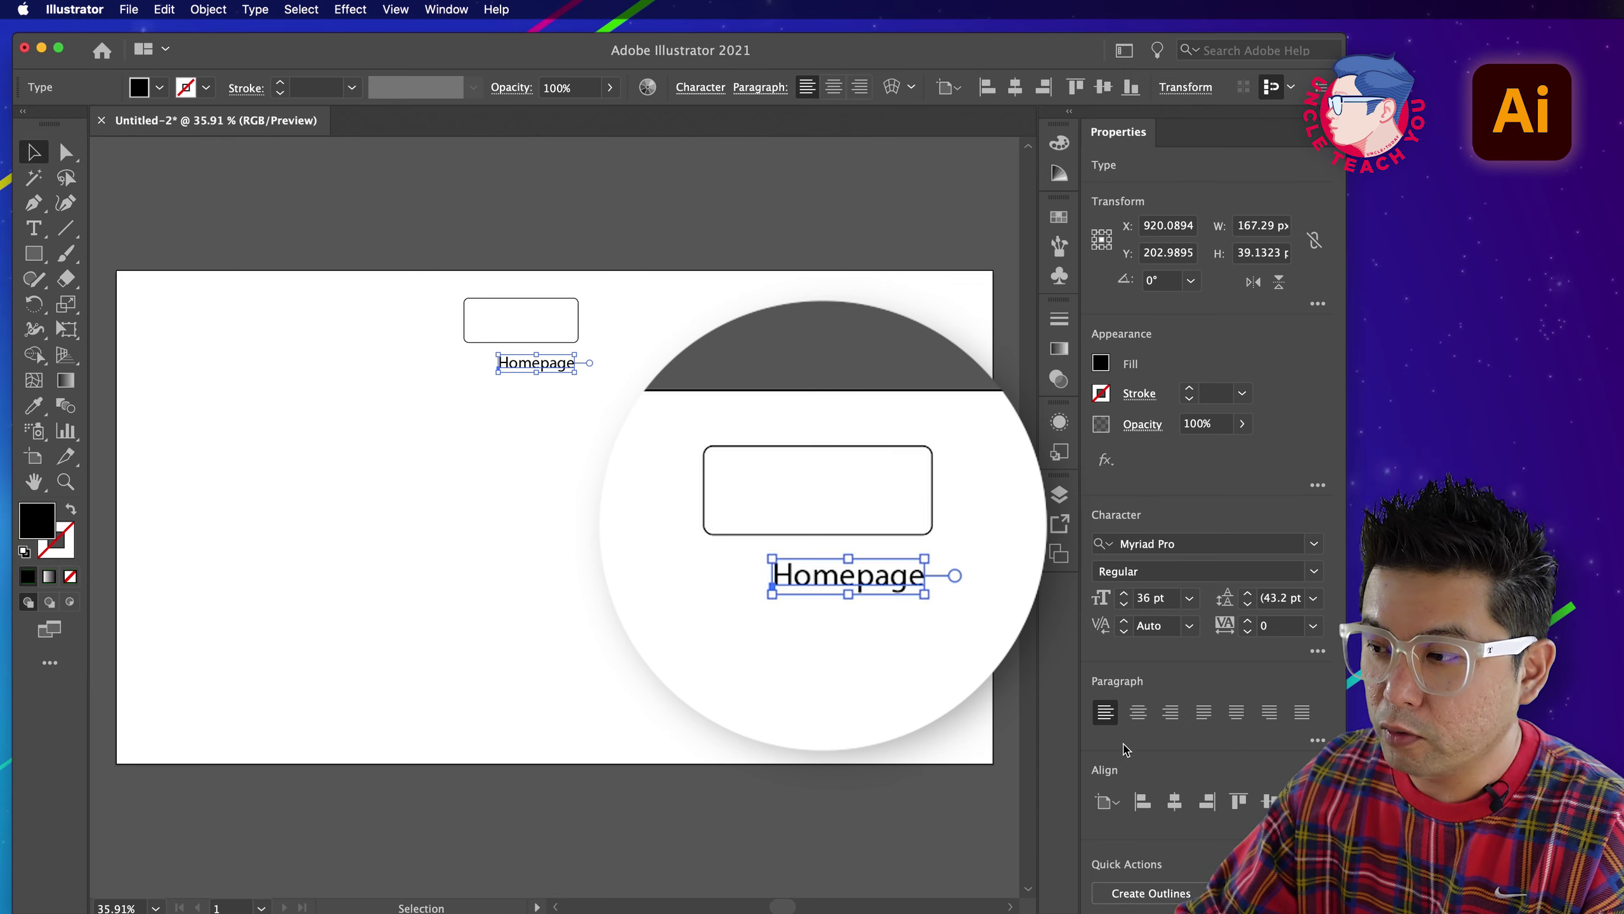
click(1139, 713)
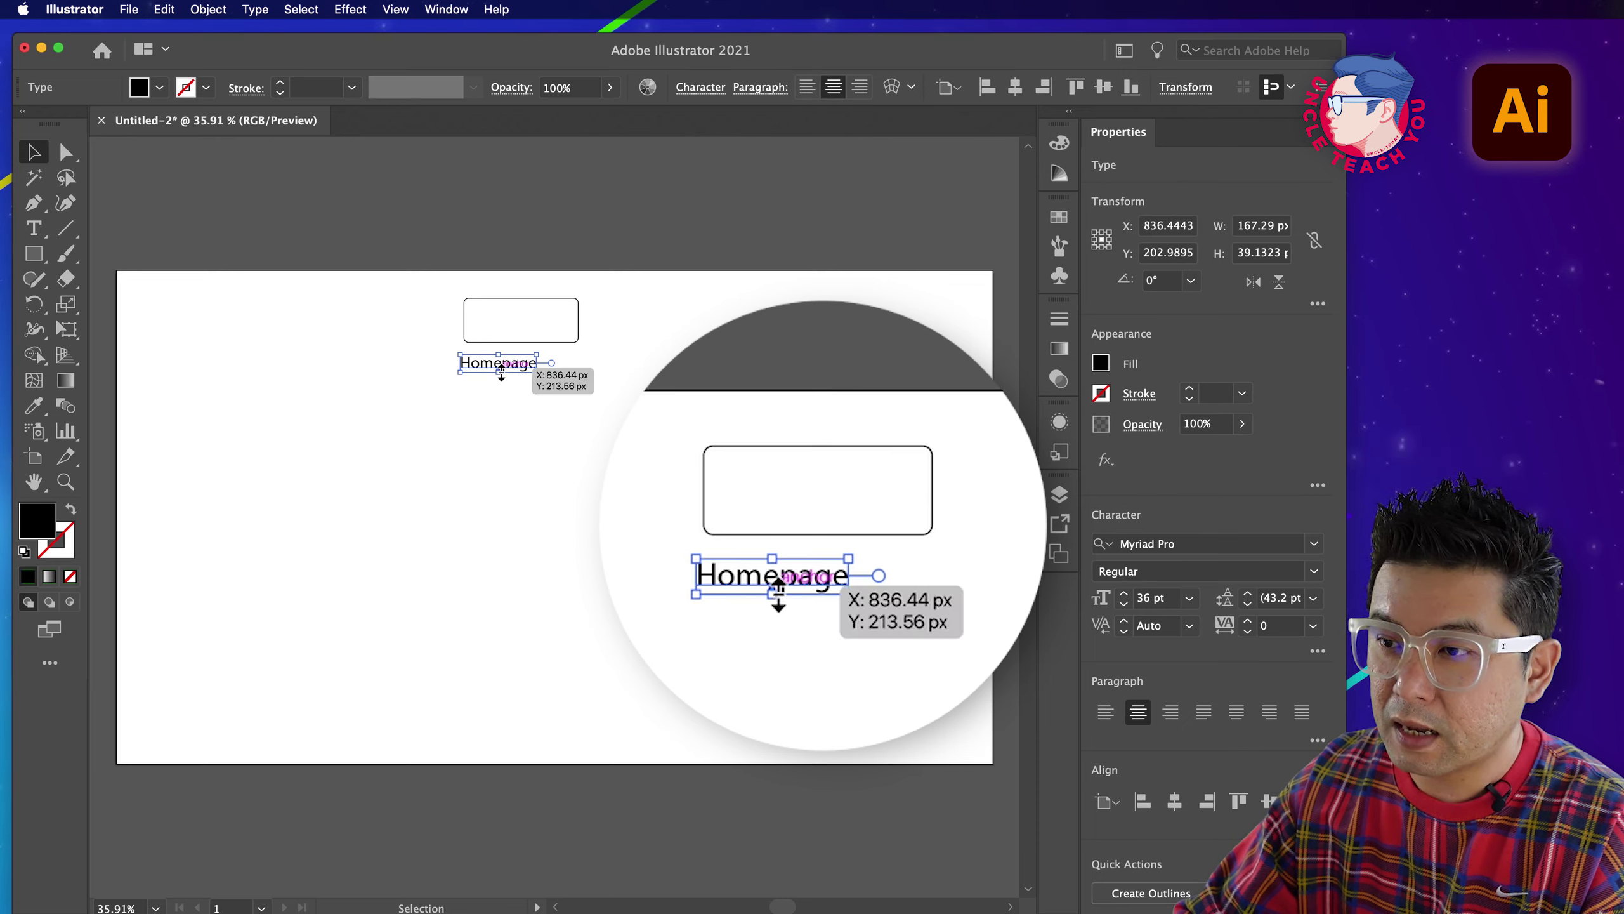
Move the Homepage label up so it sits centred inside the rounded box, then deselect.
mouse_move(498, 374)
mouse_down()
mouse_move(523, 318)
mouse_move(522, 369)
mouse_move(505, 379)
mouse_move(522, 369)
mouse_up()
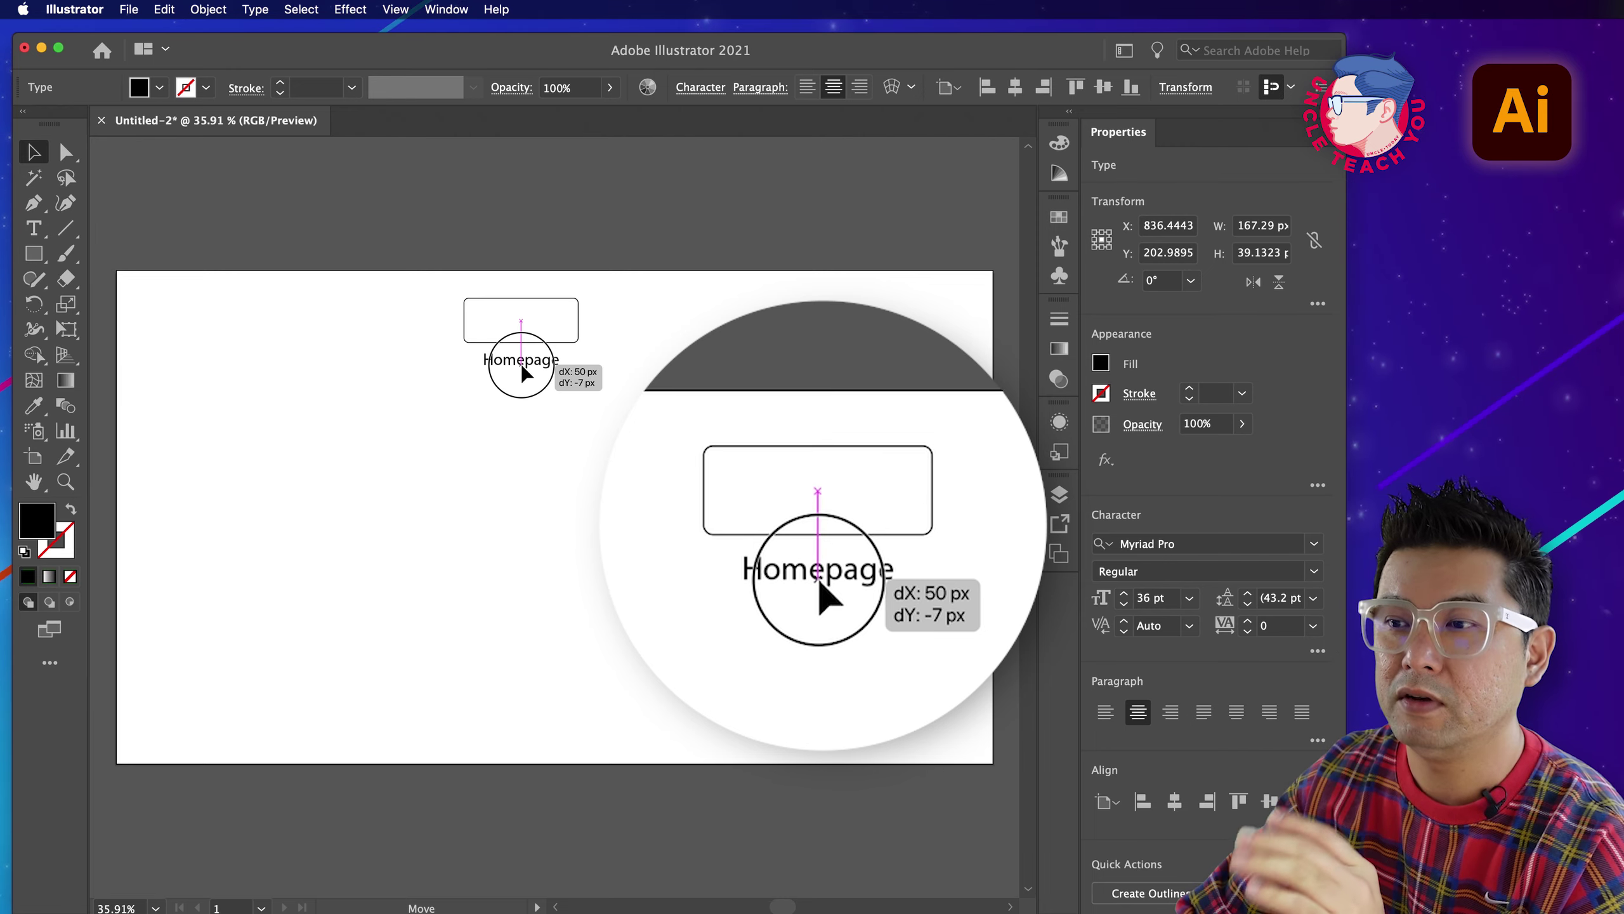
drag(521, 369, 523, 332)
click(593, 417)
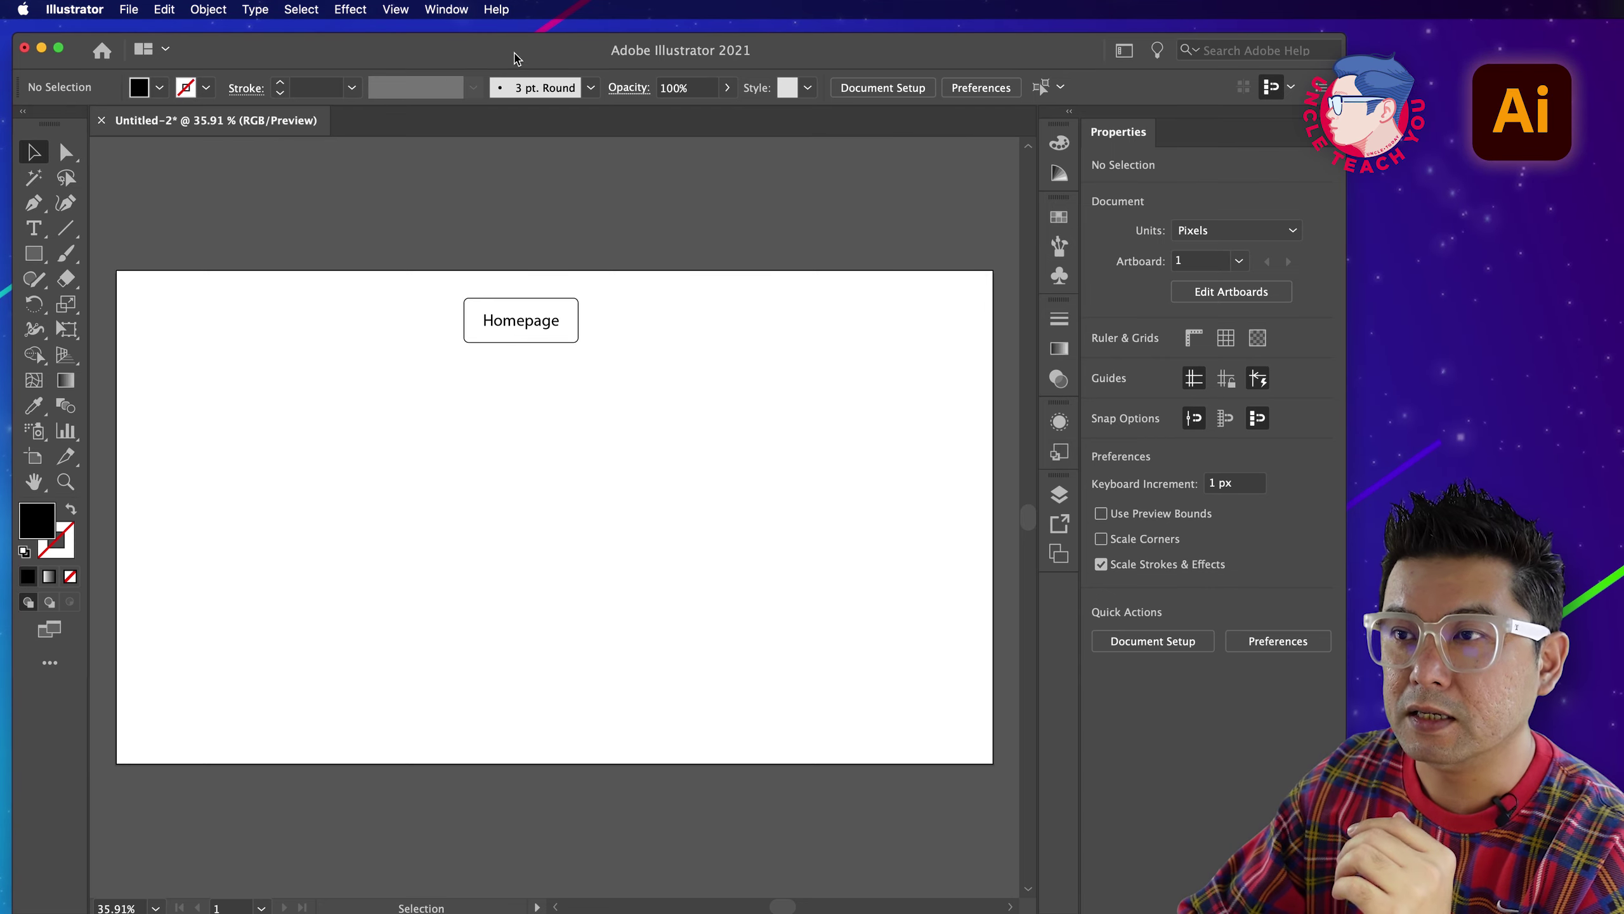
click(436, 10)
Select the Homepage box with its label and Alt-drag copies into a row beneath it.
mouse_move(395, 9)
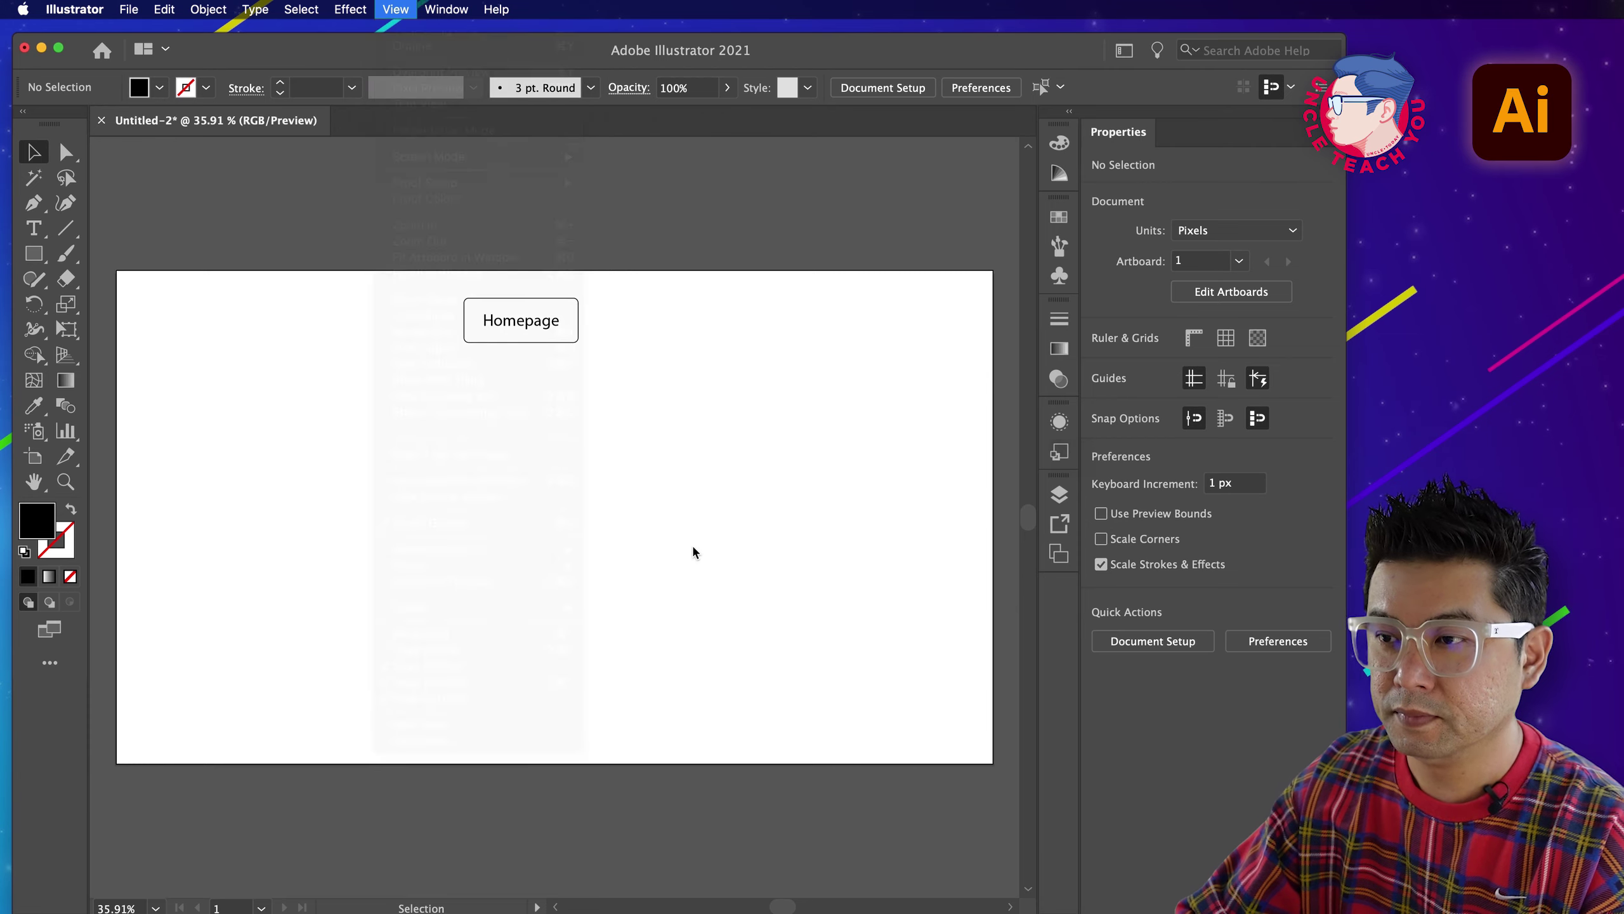
drag(606, 372, 442, 287)
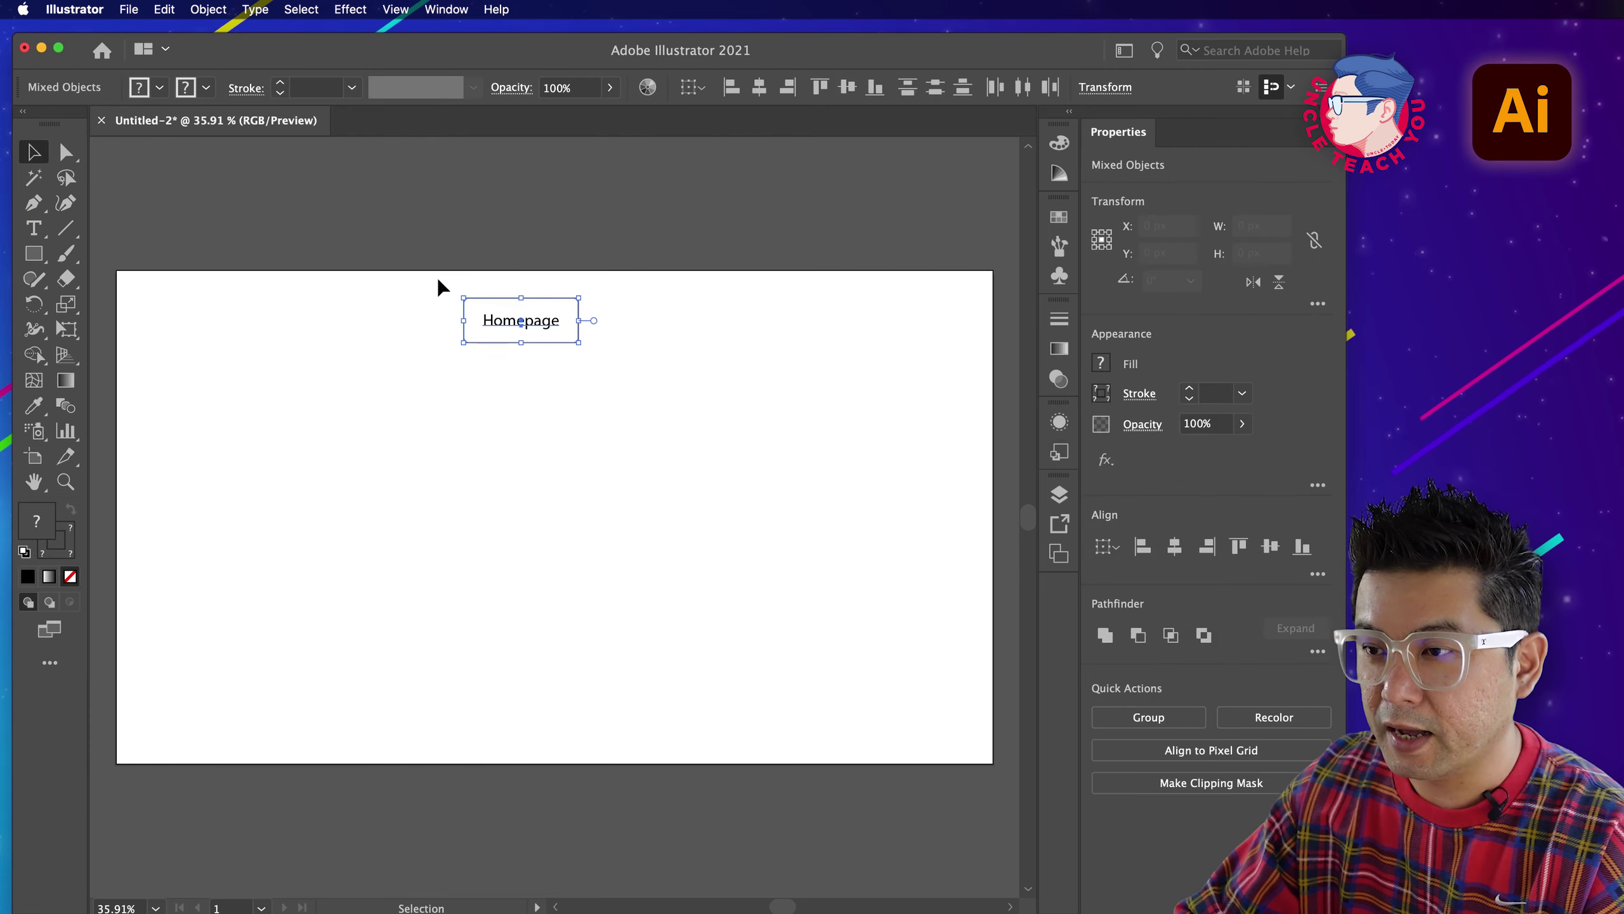
drag(534, 330, 566, 359)
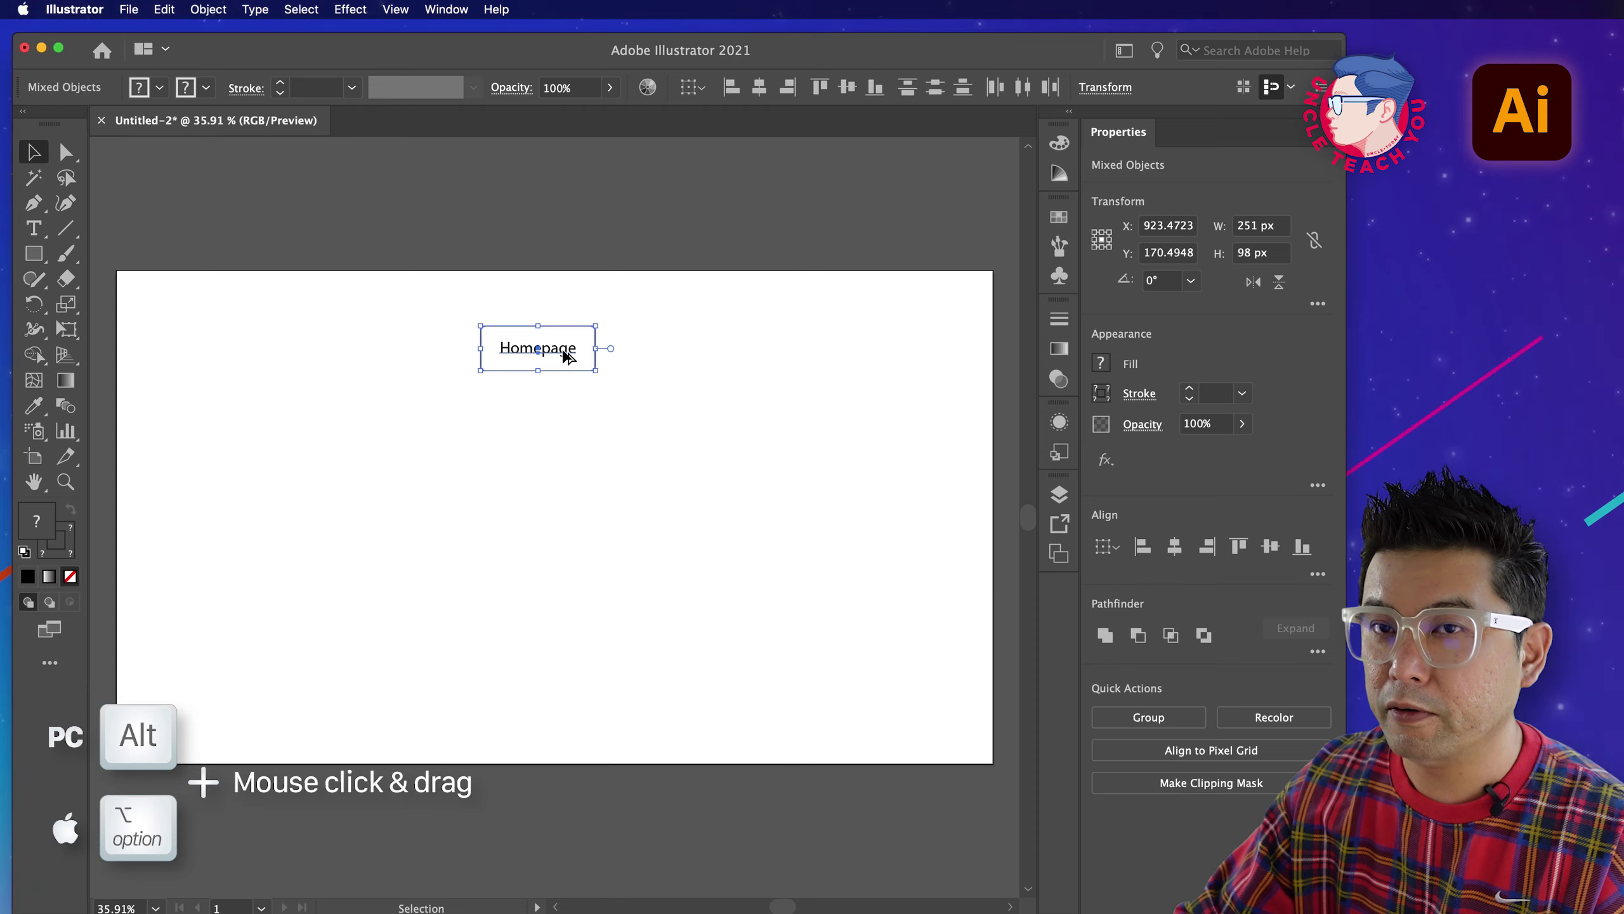
drag(560, 356, 303, 469)
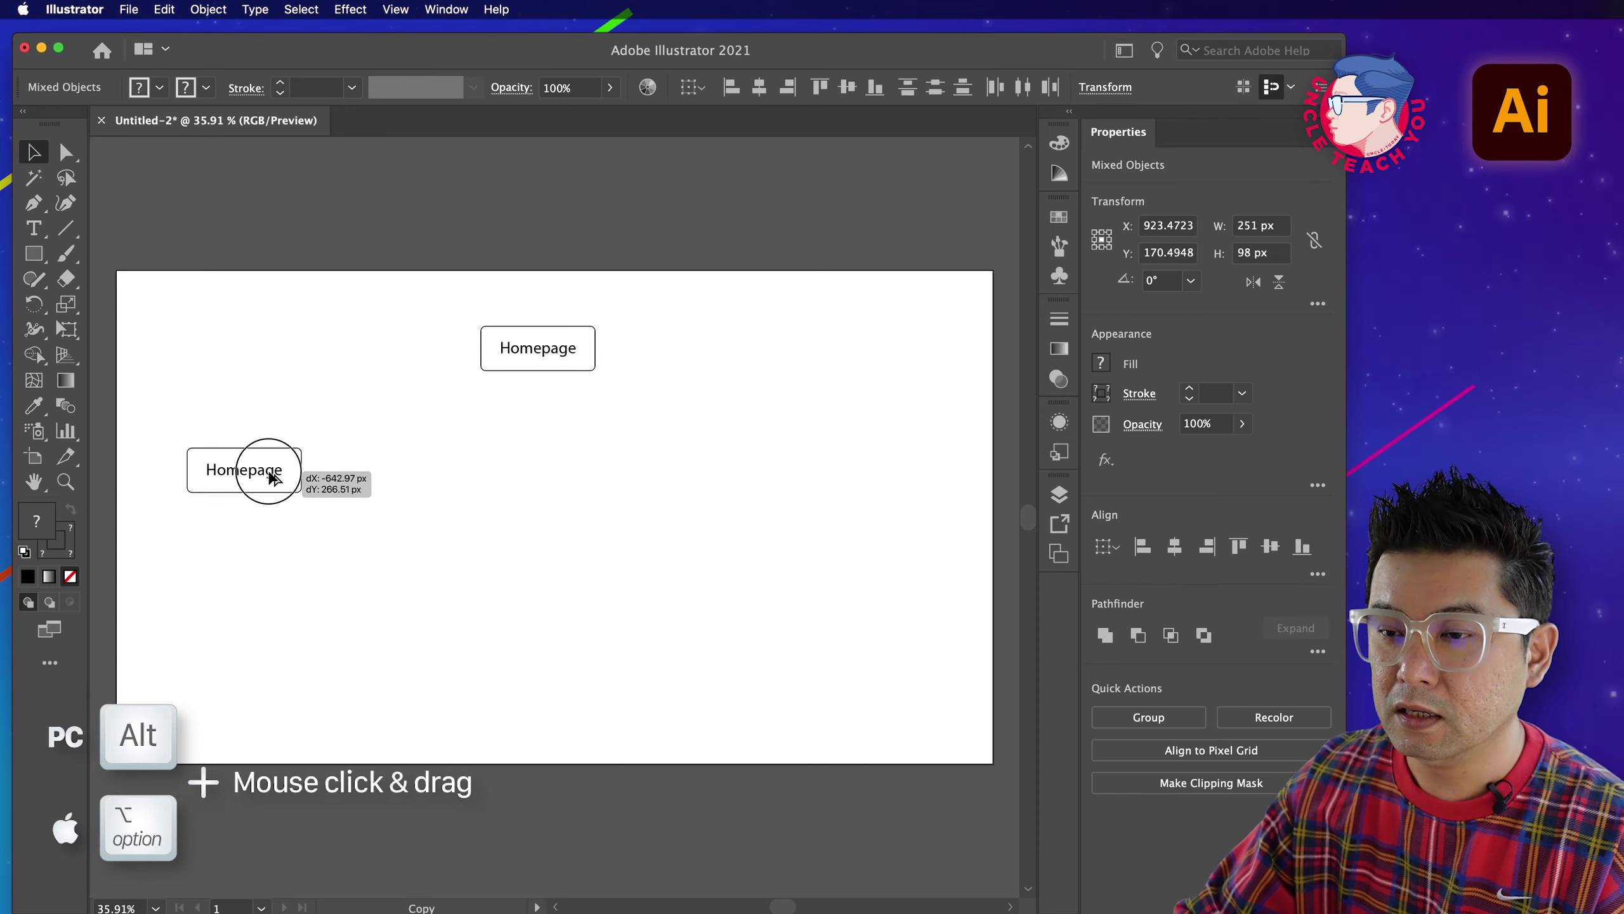
drag(271, 475, 258, 482)
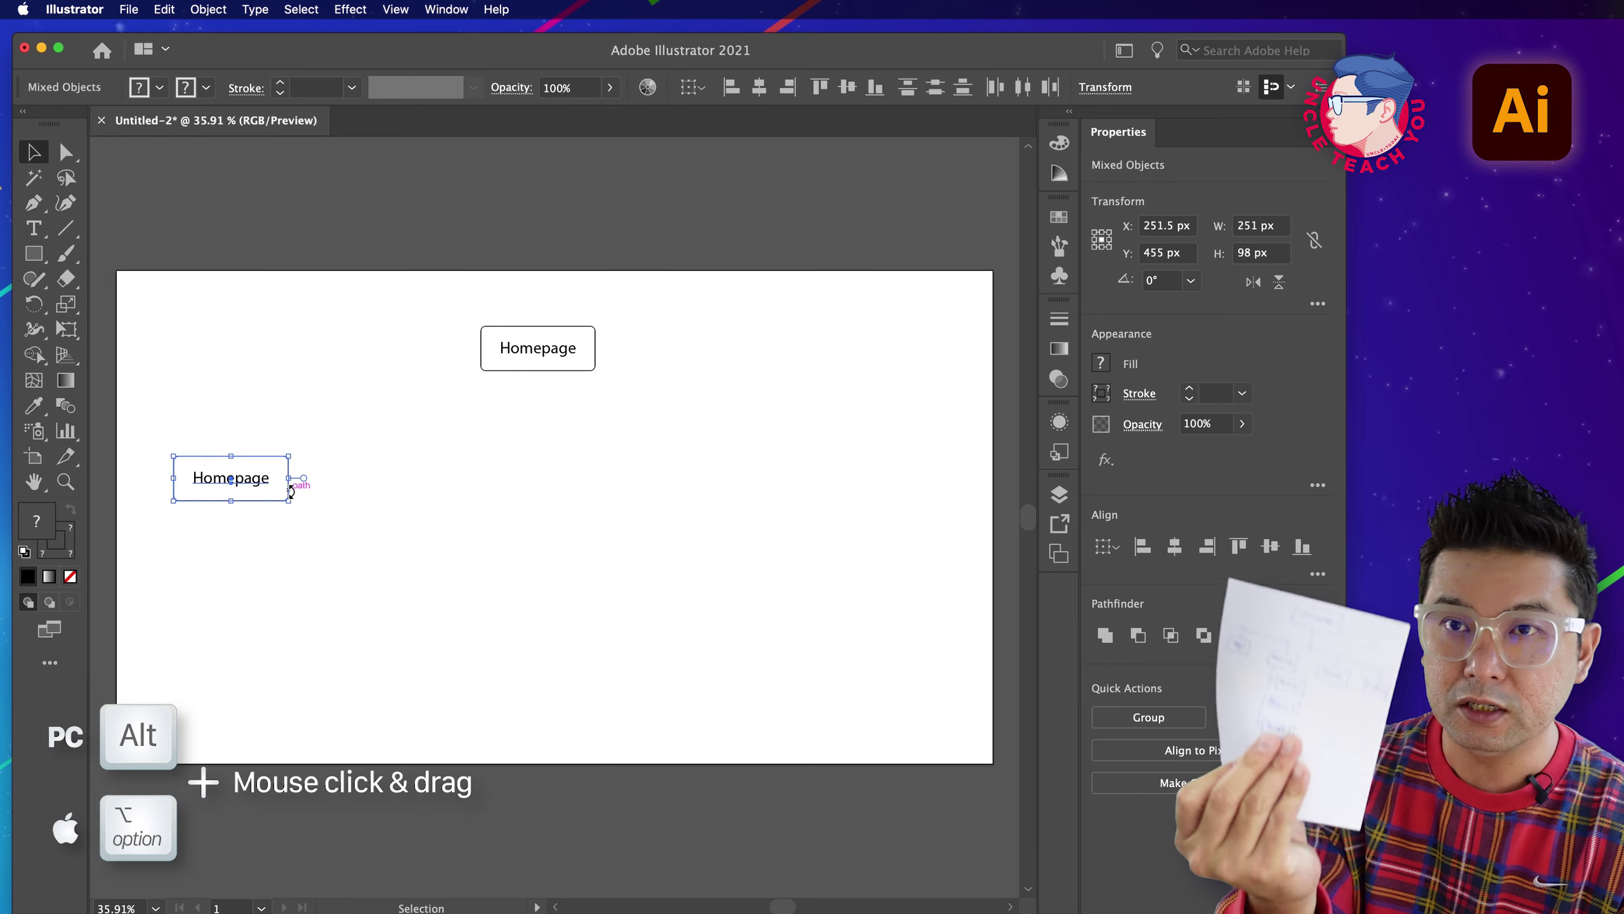
drag(248, 486, 871, 487)
Relabel the first two lower boxes 'About Us' and 'Products'.
click(838, 592)
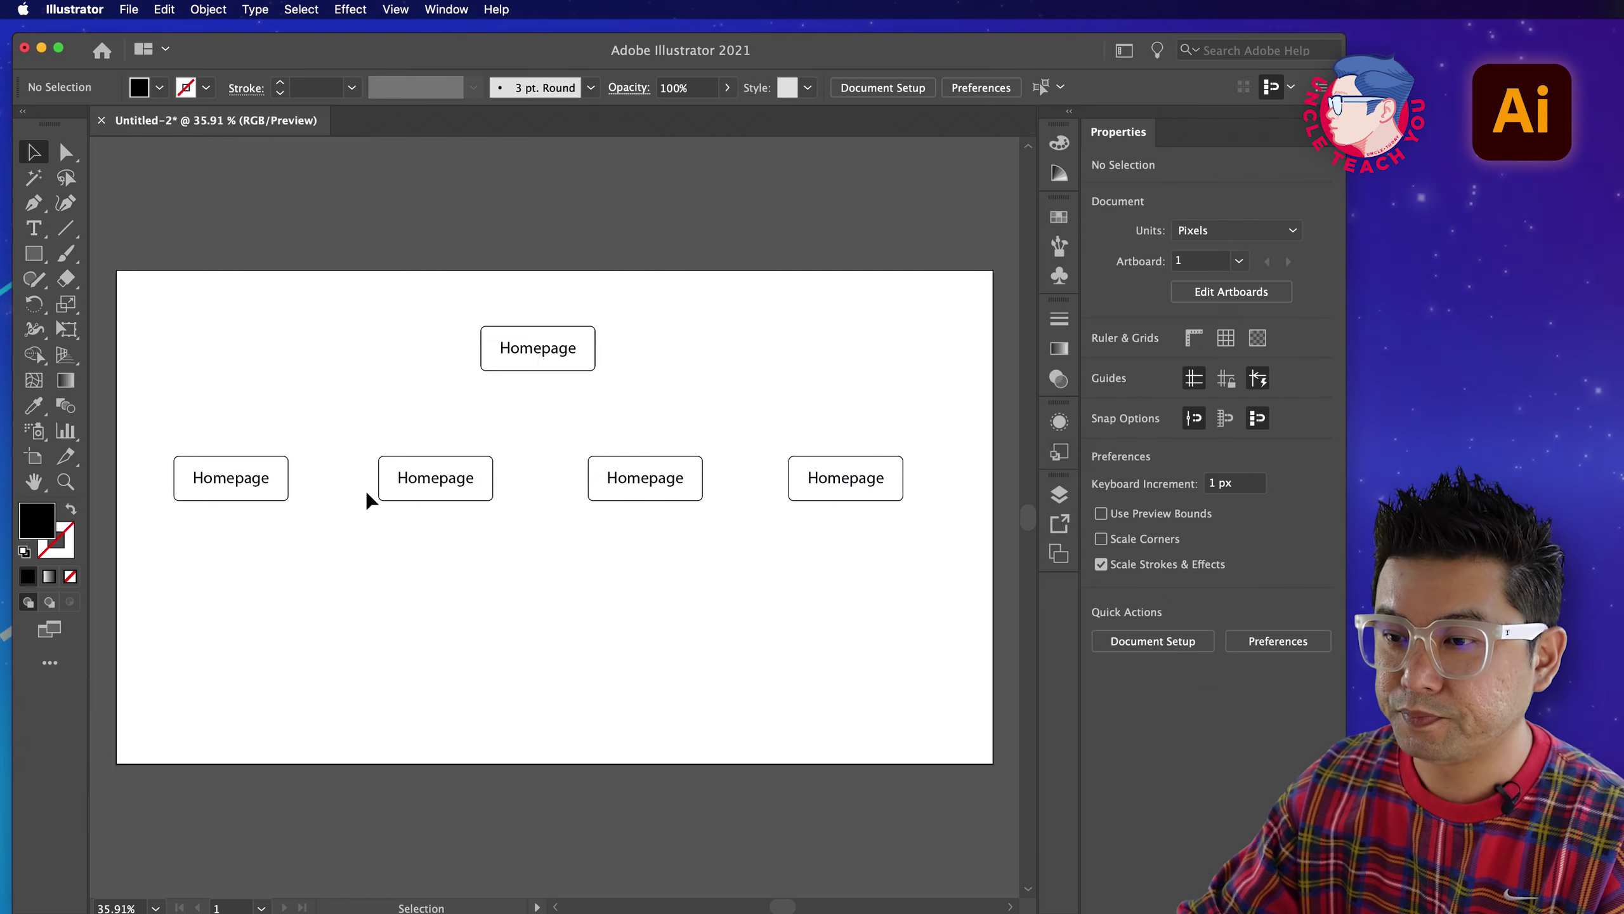
double_click(246, 494)
key(super+a)
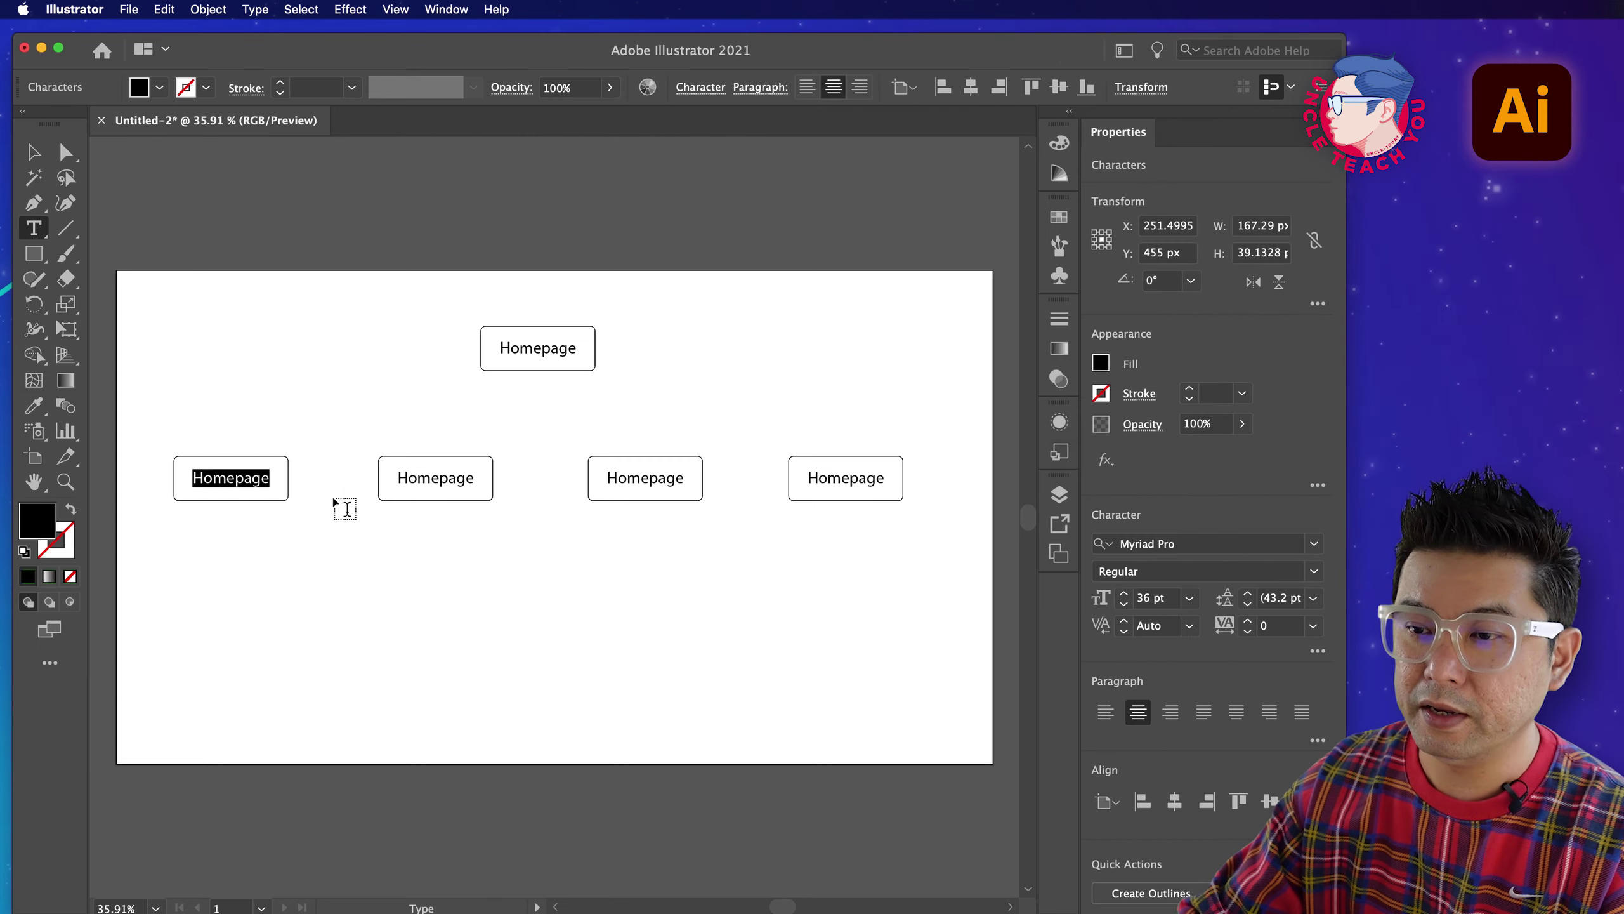
text(Abo)
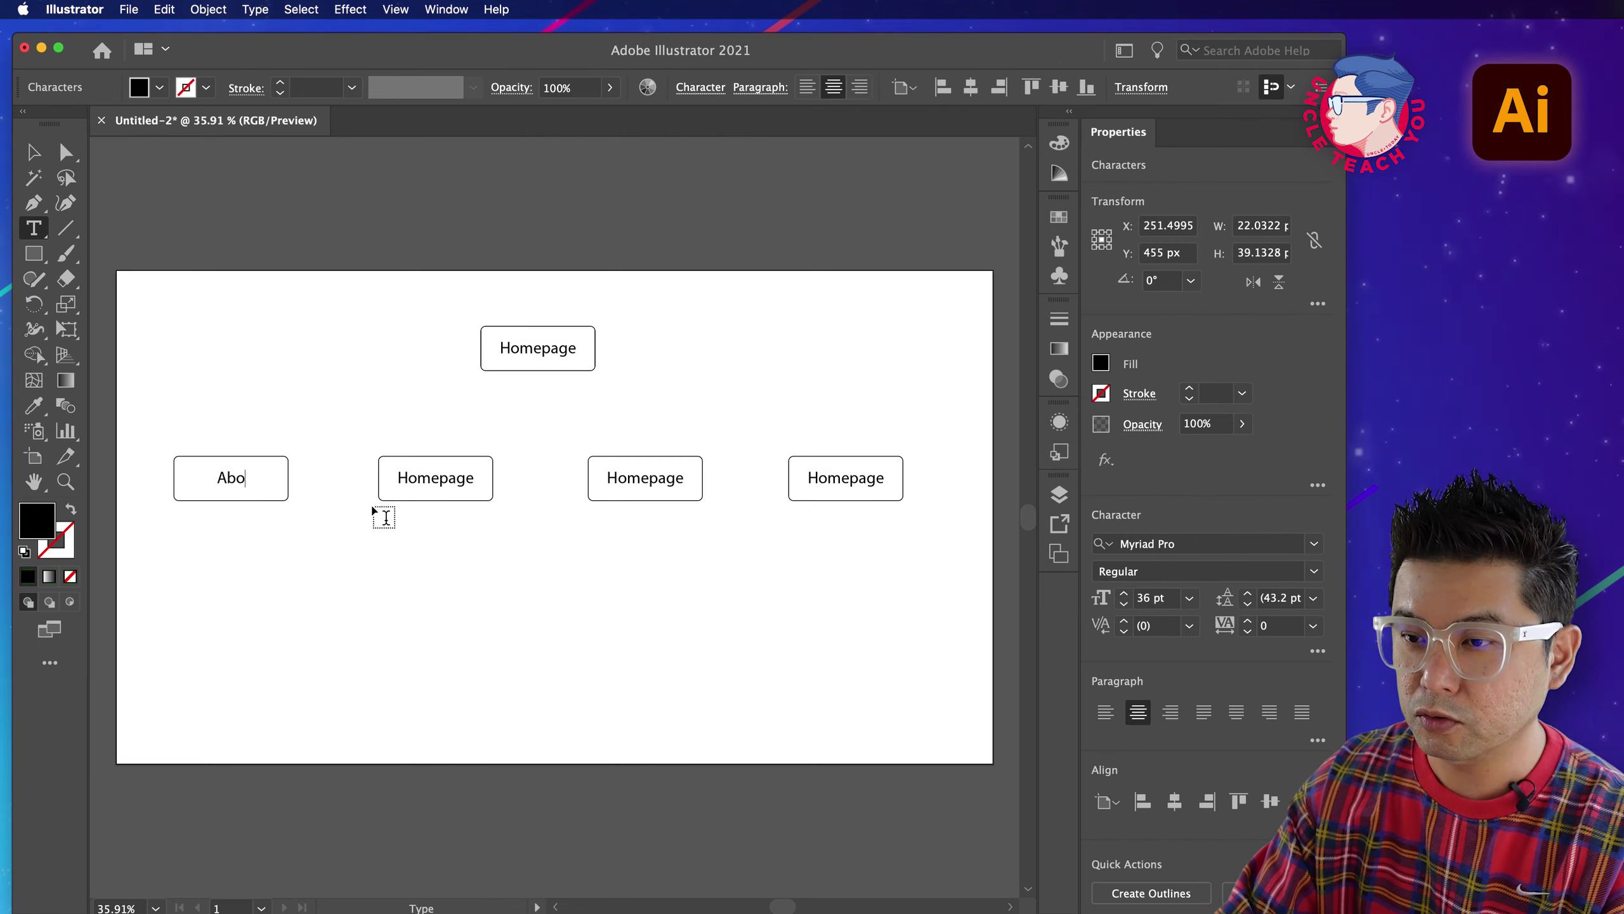
text(ut Us)
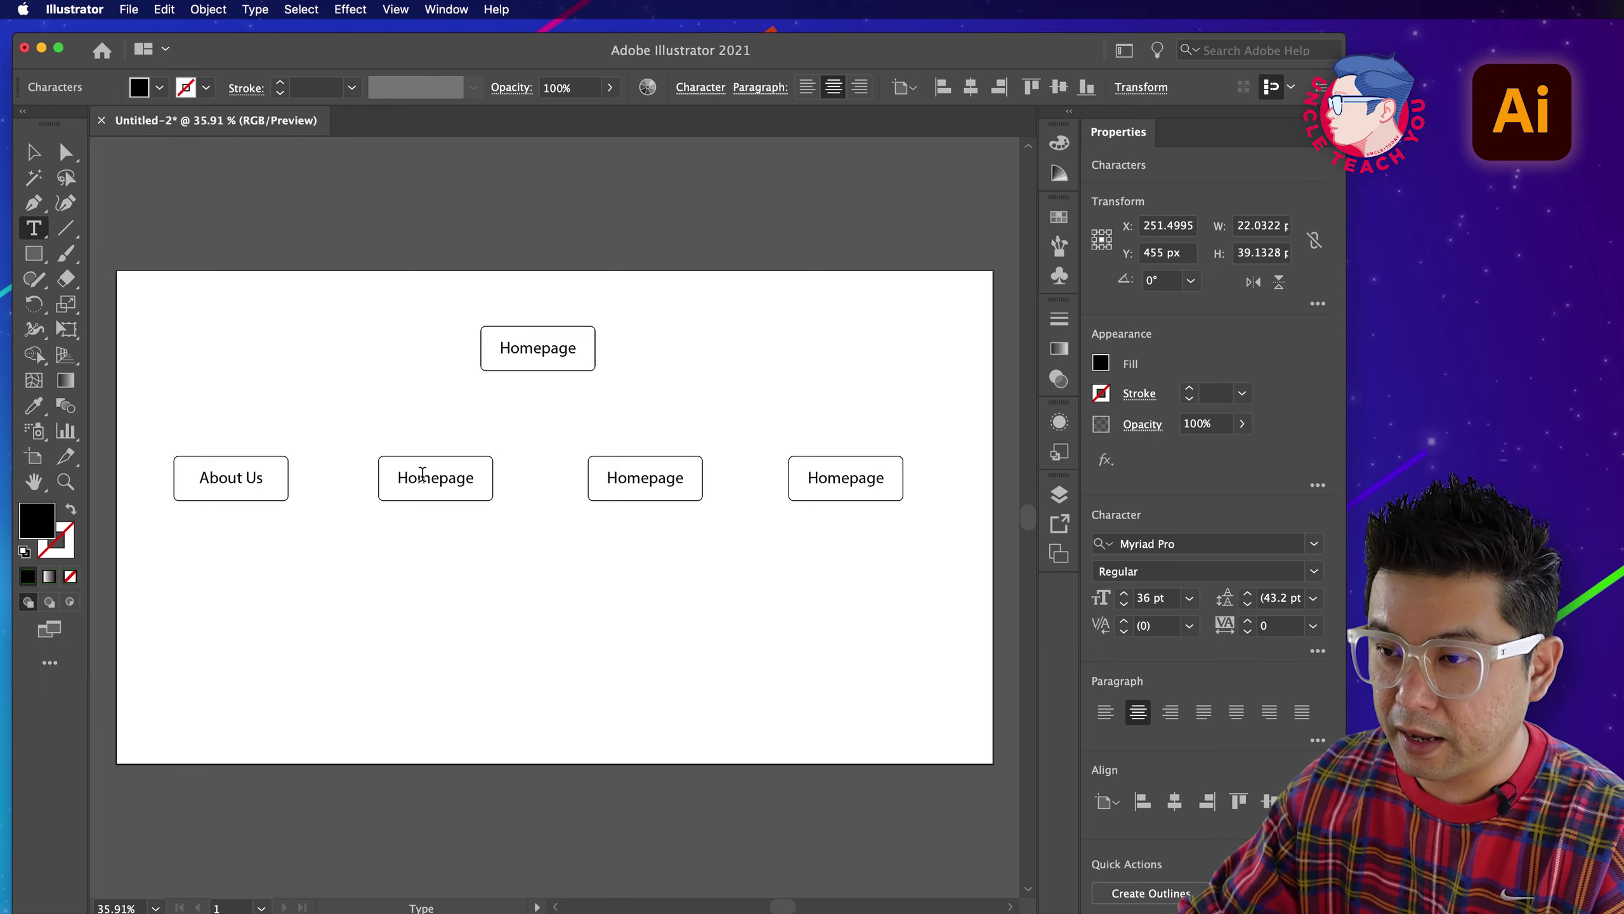
double_click(418, 477)
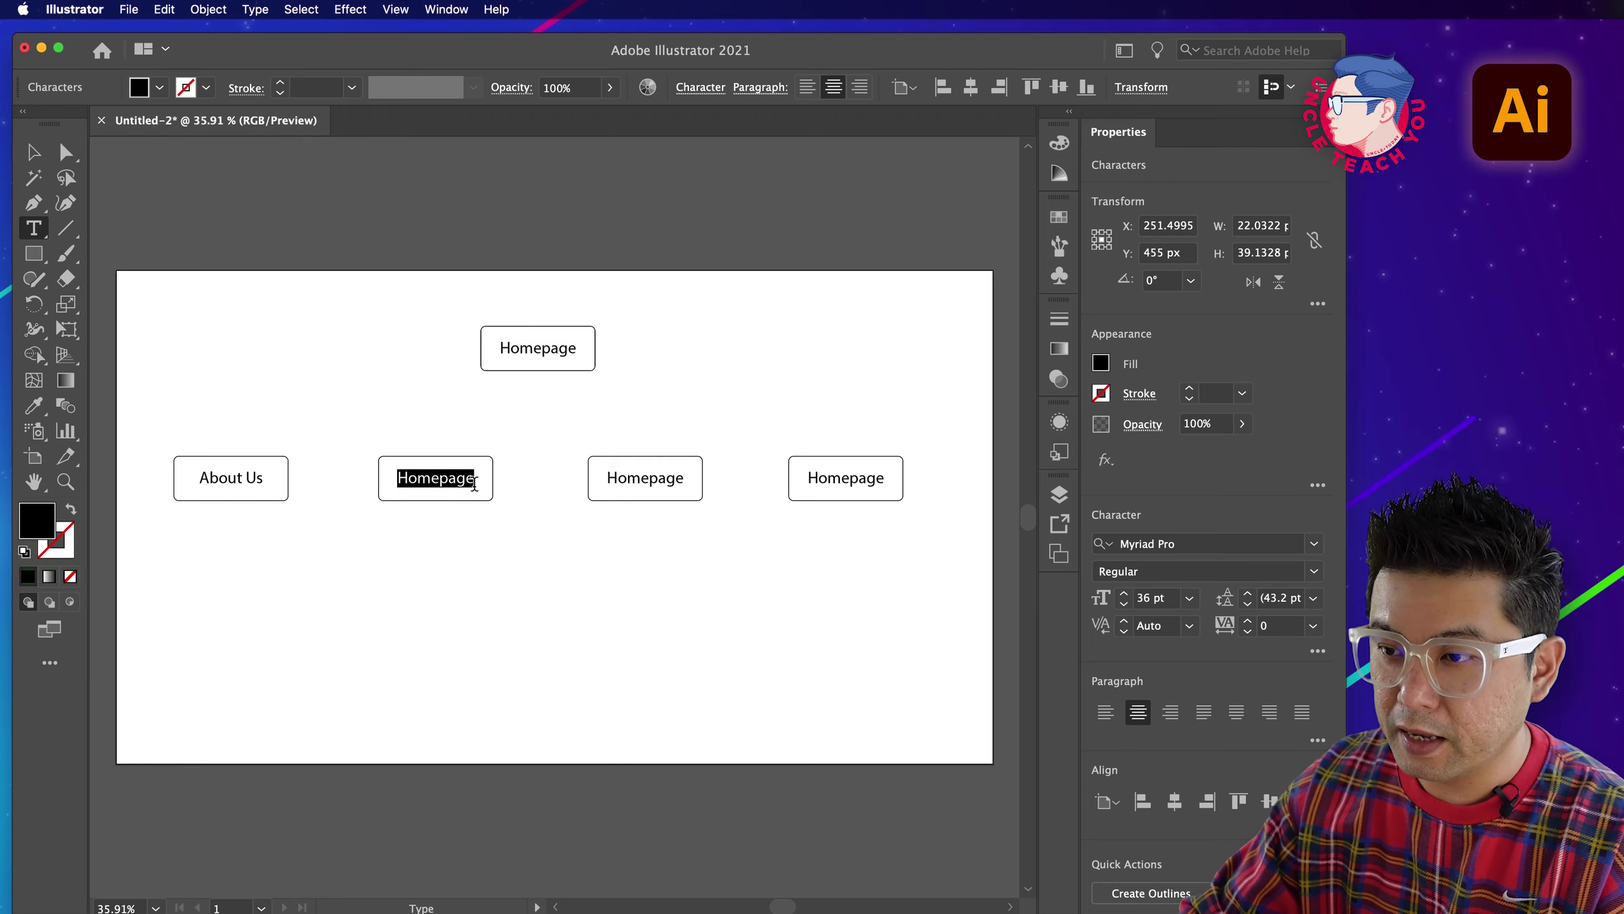
text(Products)
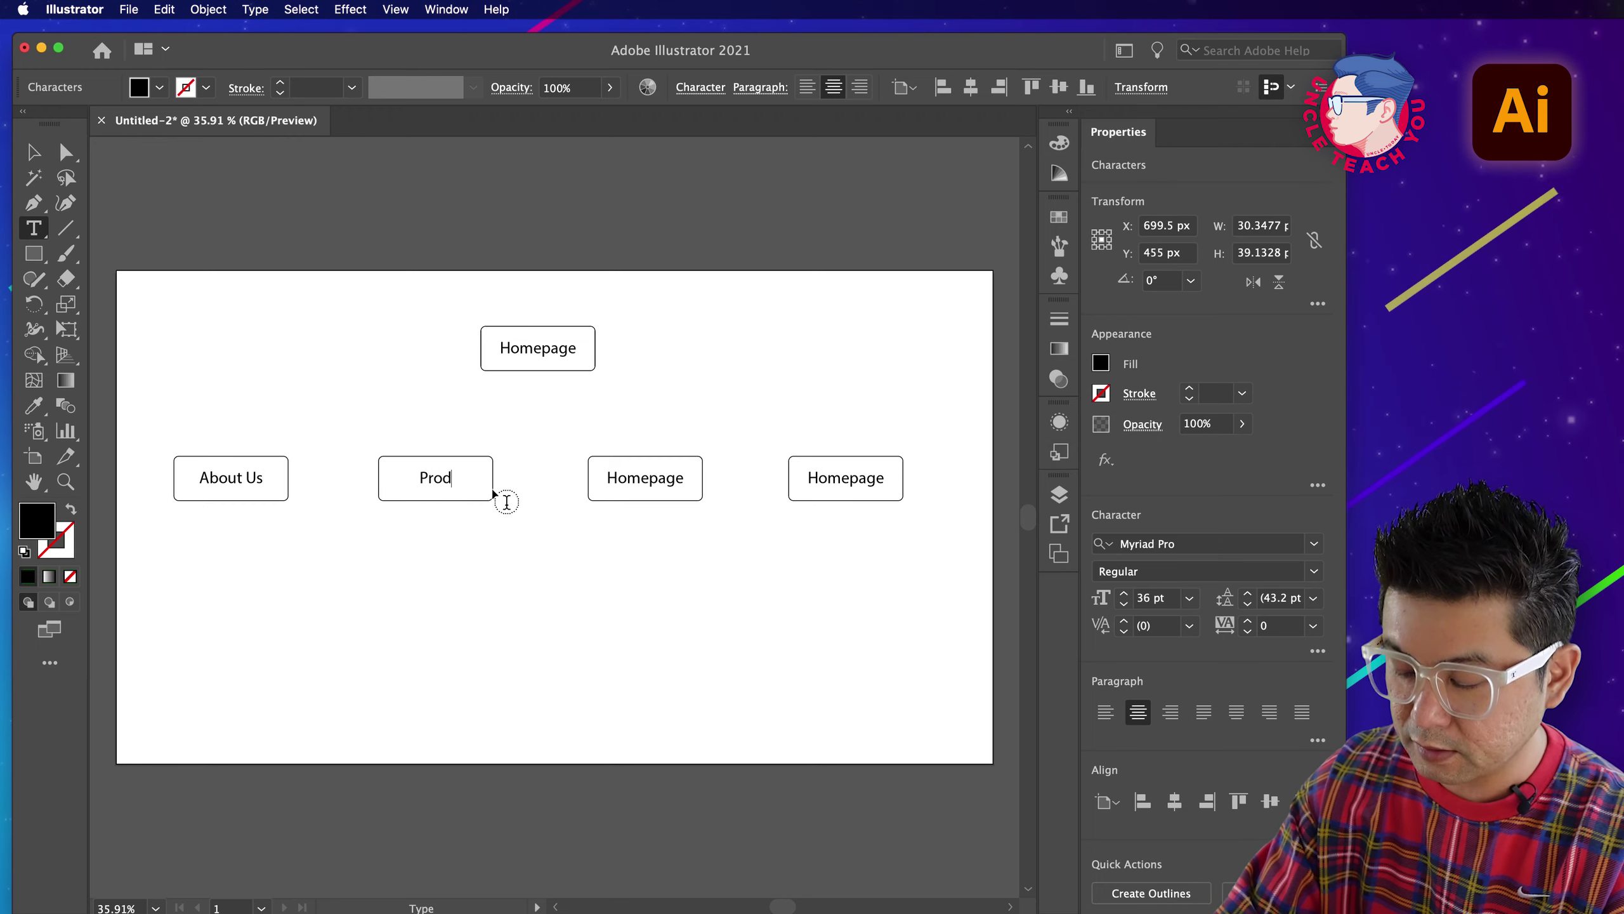
Relabel the last two lower boxes 'Events' and 'Contact Us', then deselect.
double_click(628, 479)
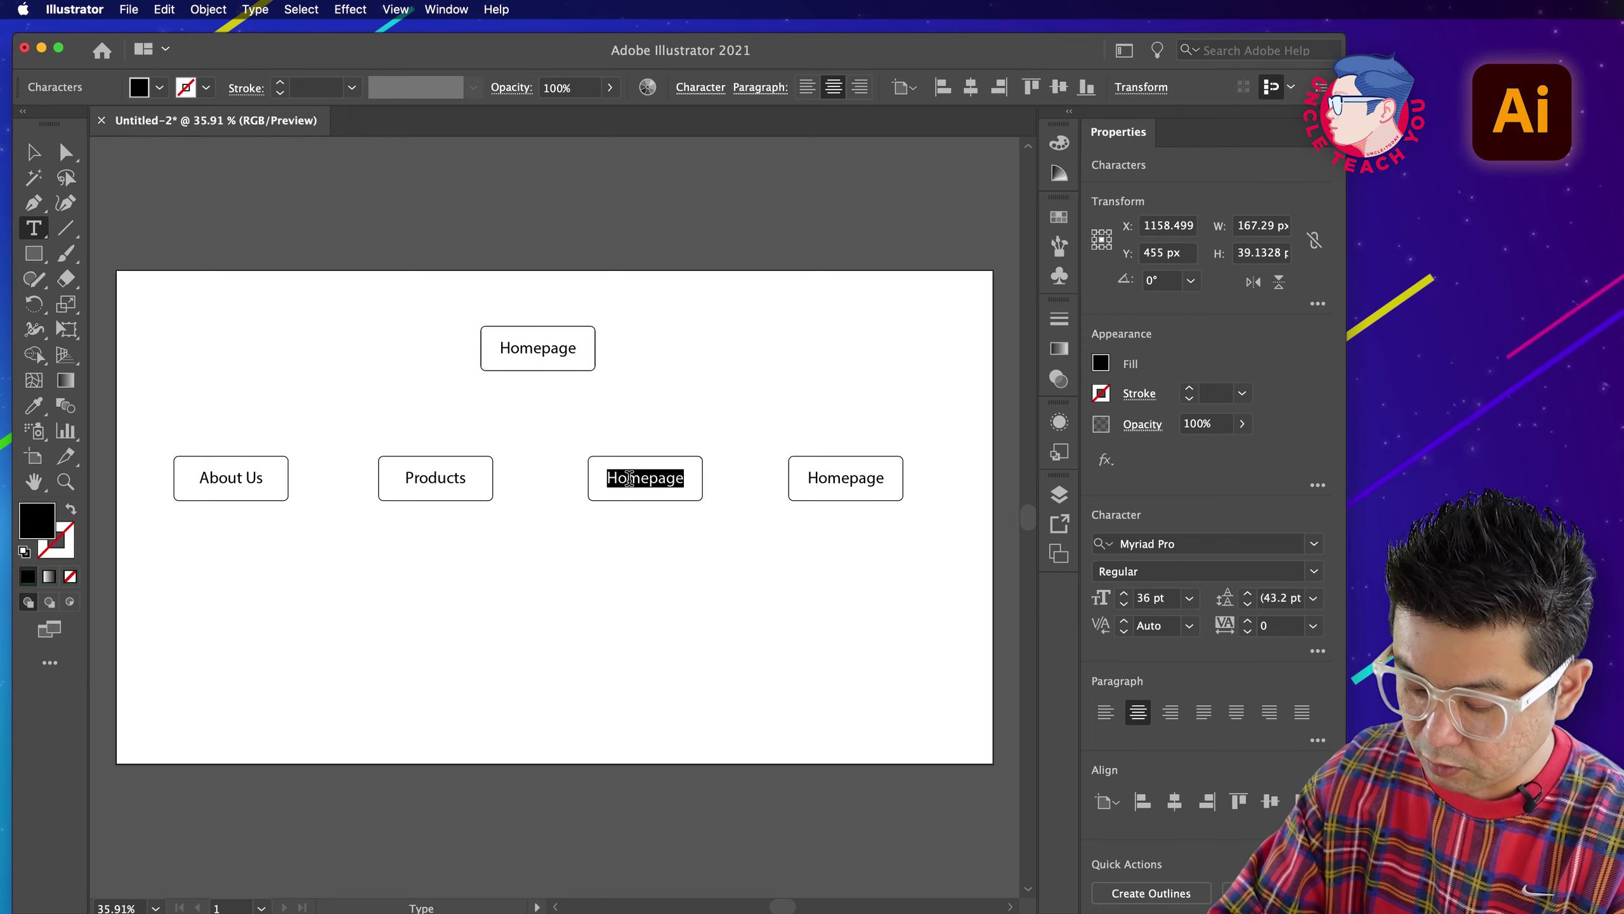
text(Events)
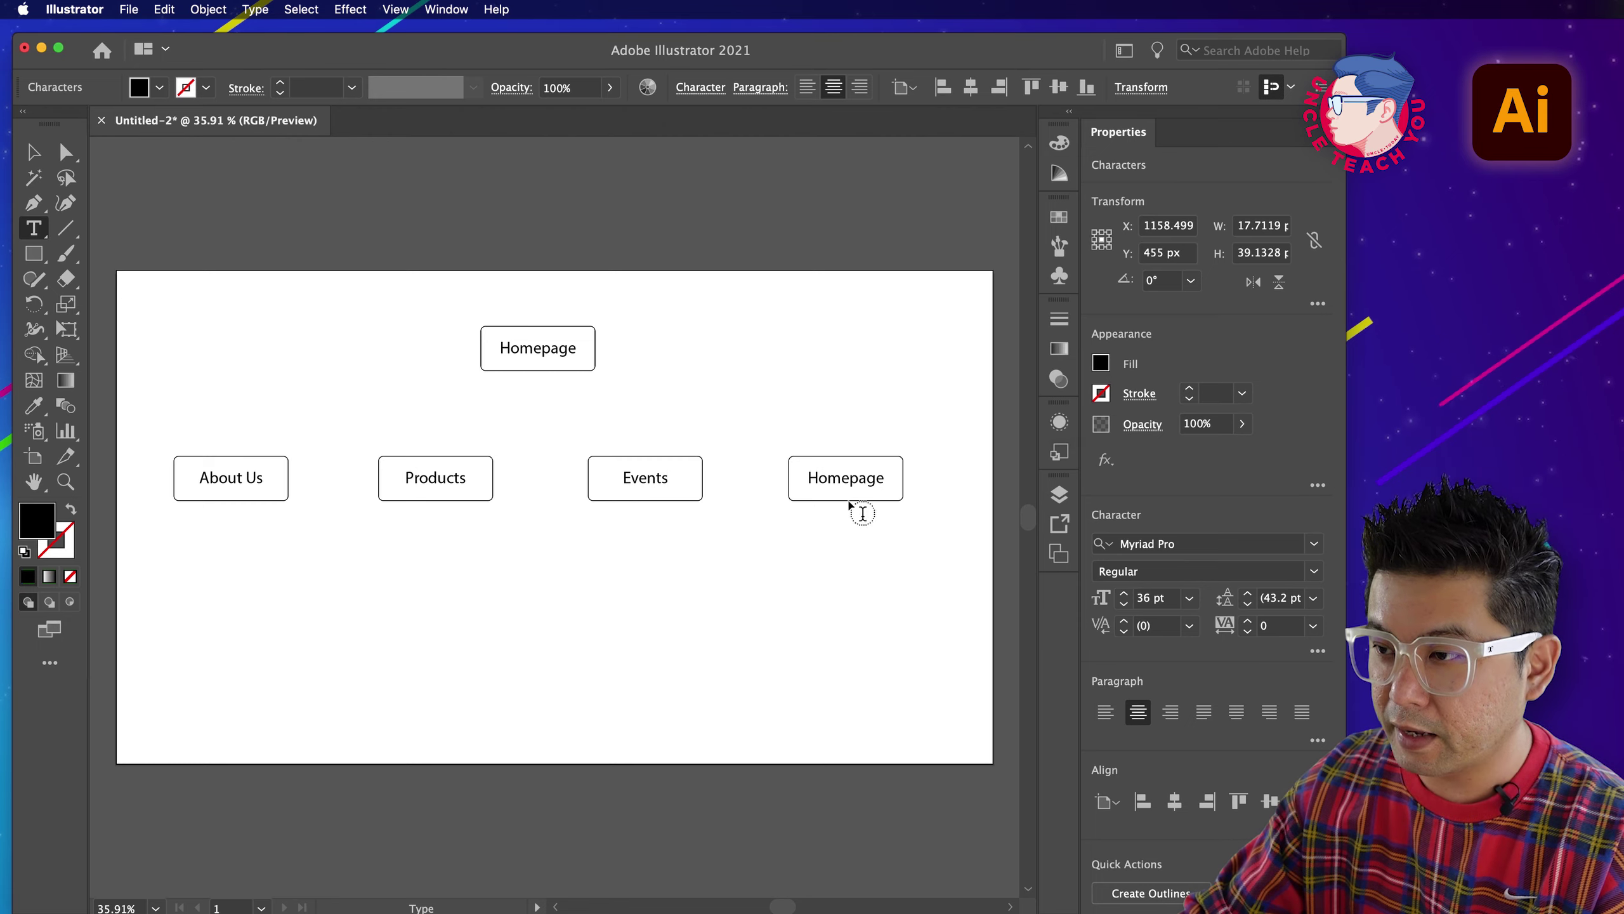
double_click(847, 478)
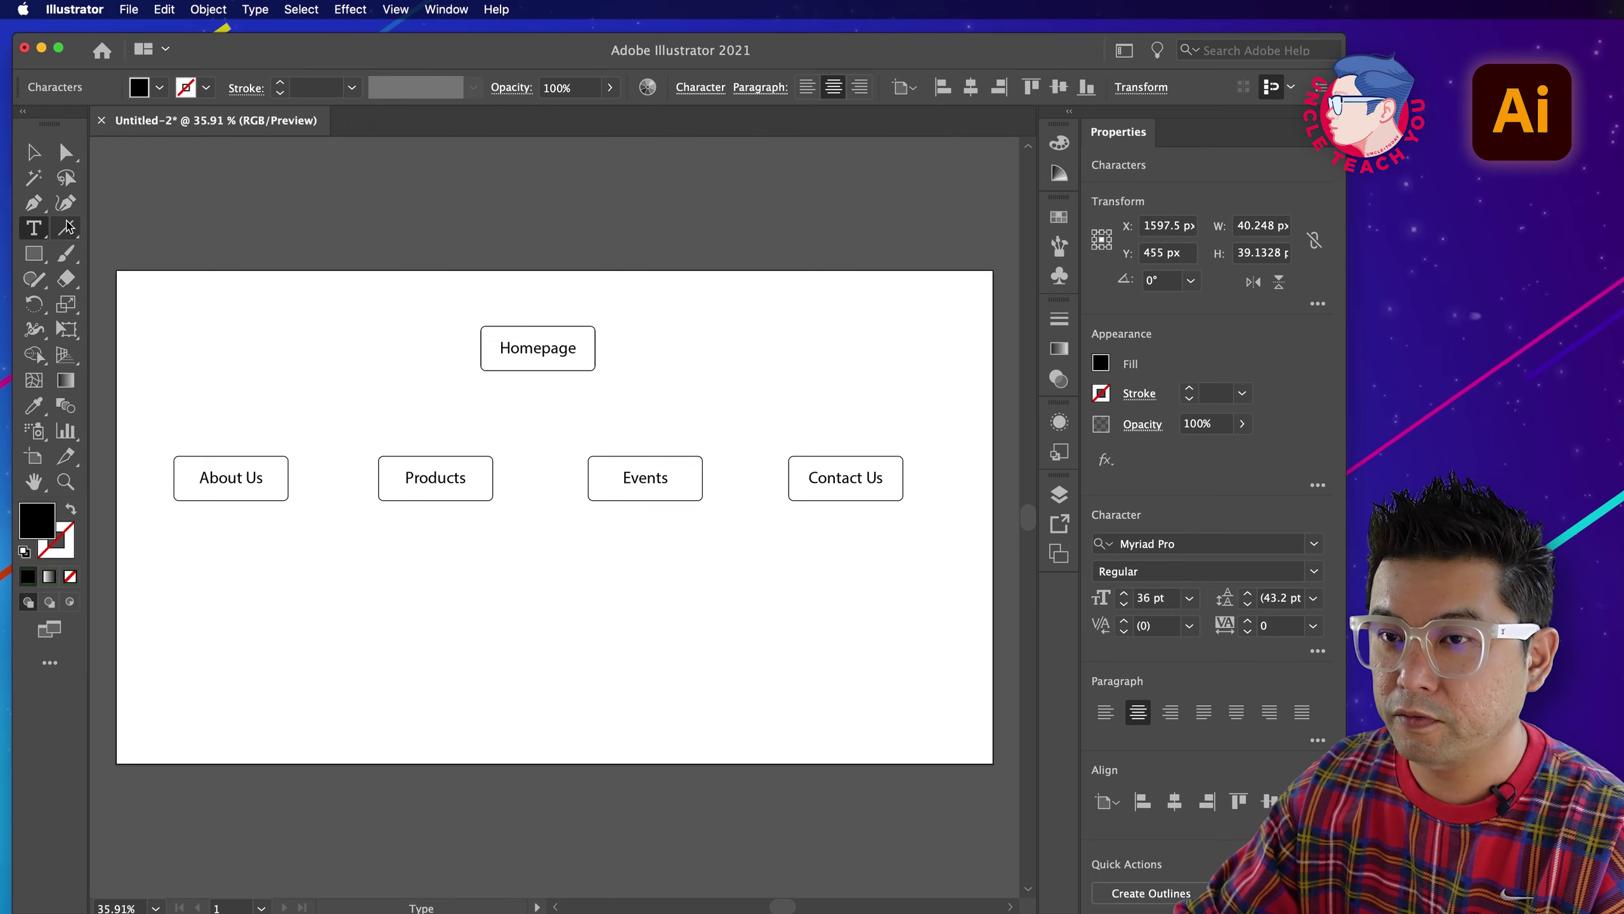
click(33, 157)
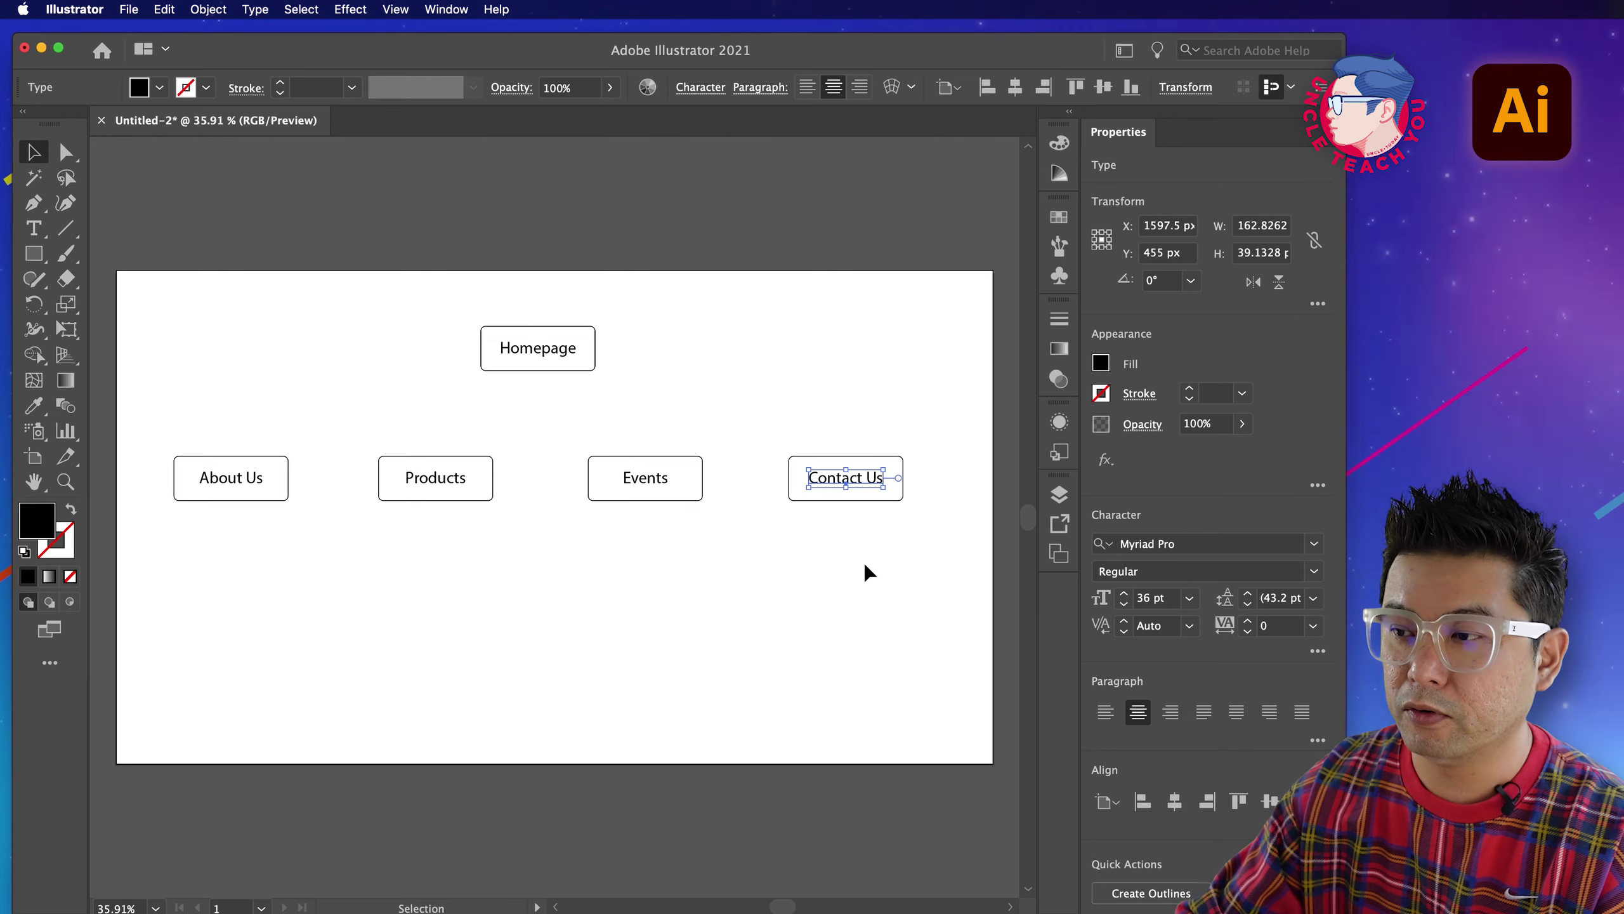
click(785, 538)
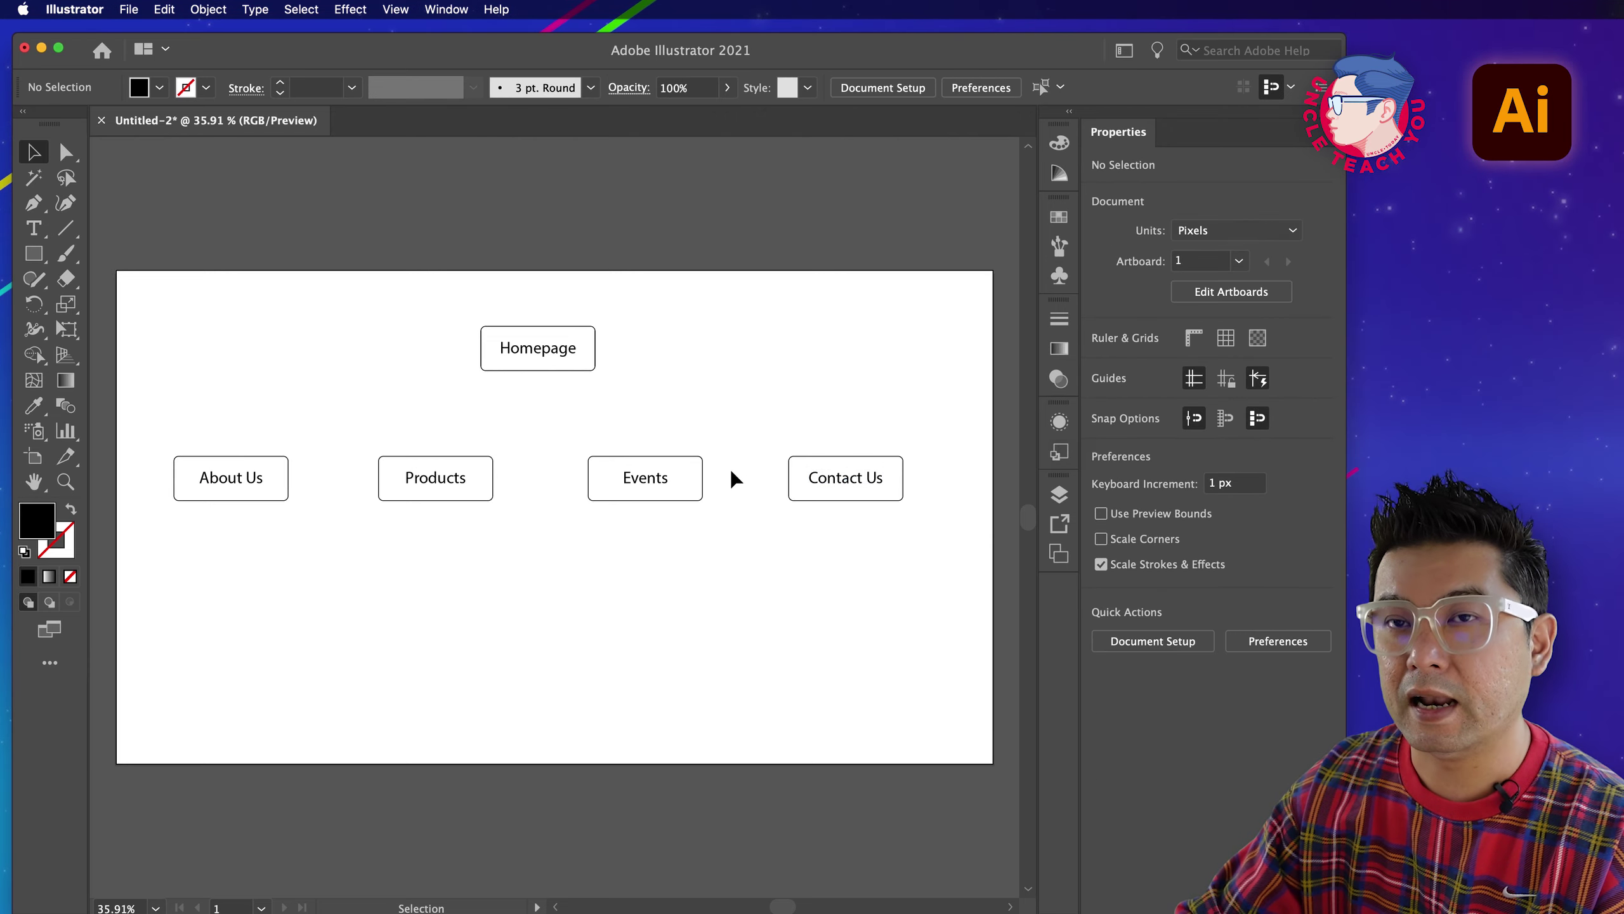
Group the Contact Us and Events boxes each with its own label.
drag(888, 426, 814, 520)
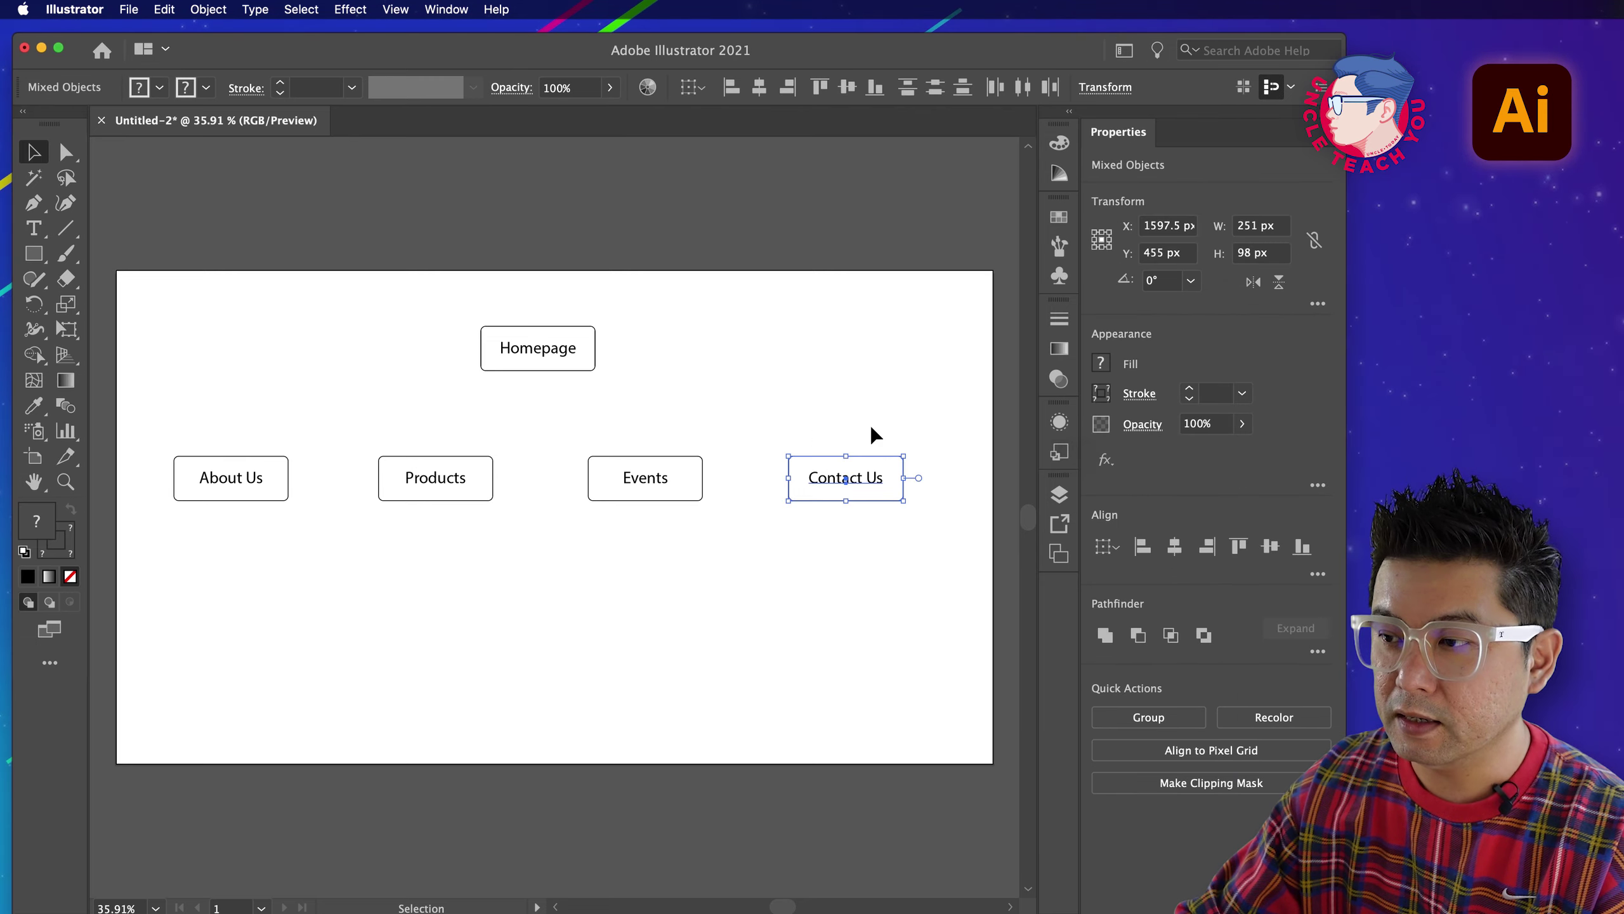
drag(888, 406, 808, 533)
click(845, 475)
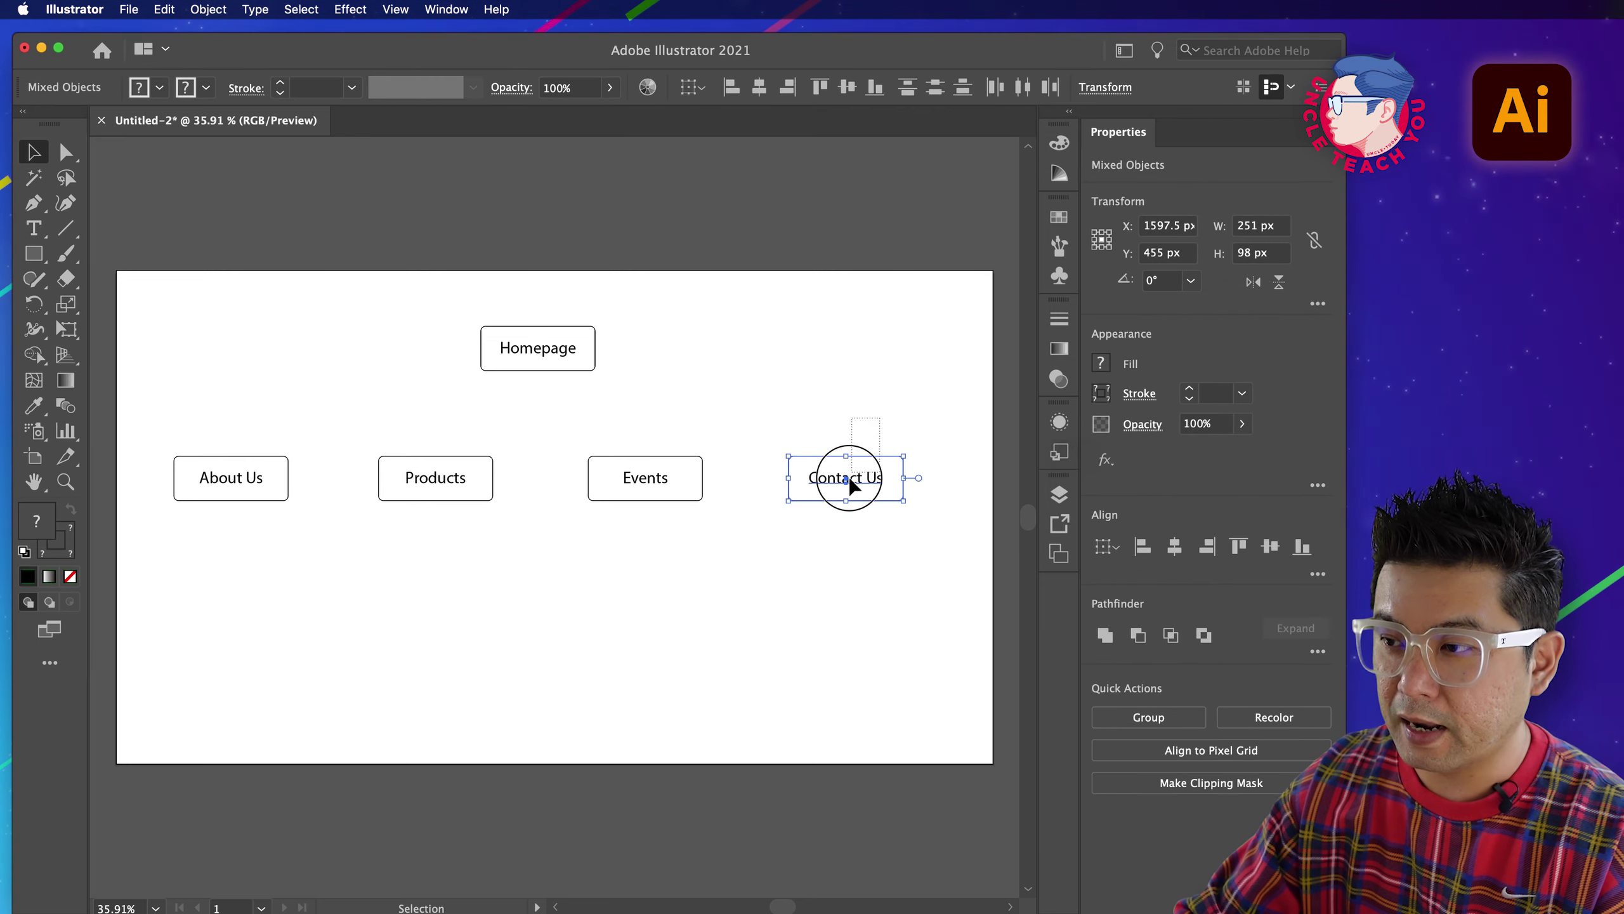
right_click(860, 482)
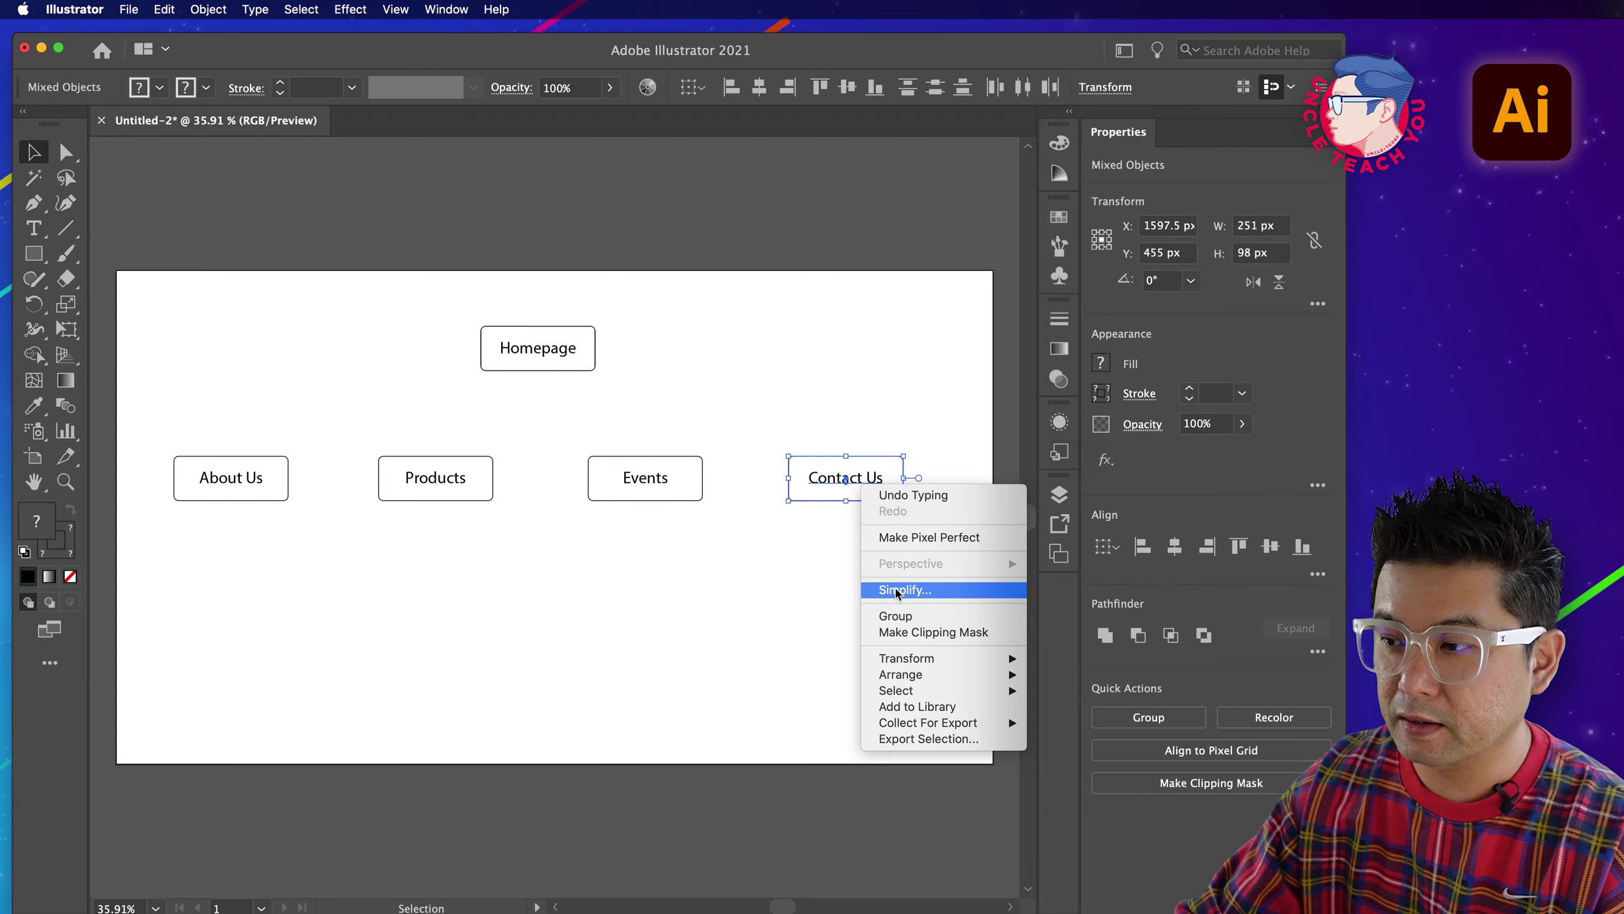
click(895, 615)
drag(723, 437, 634, 510)
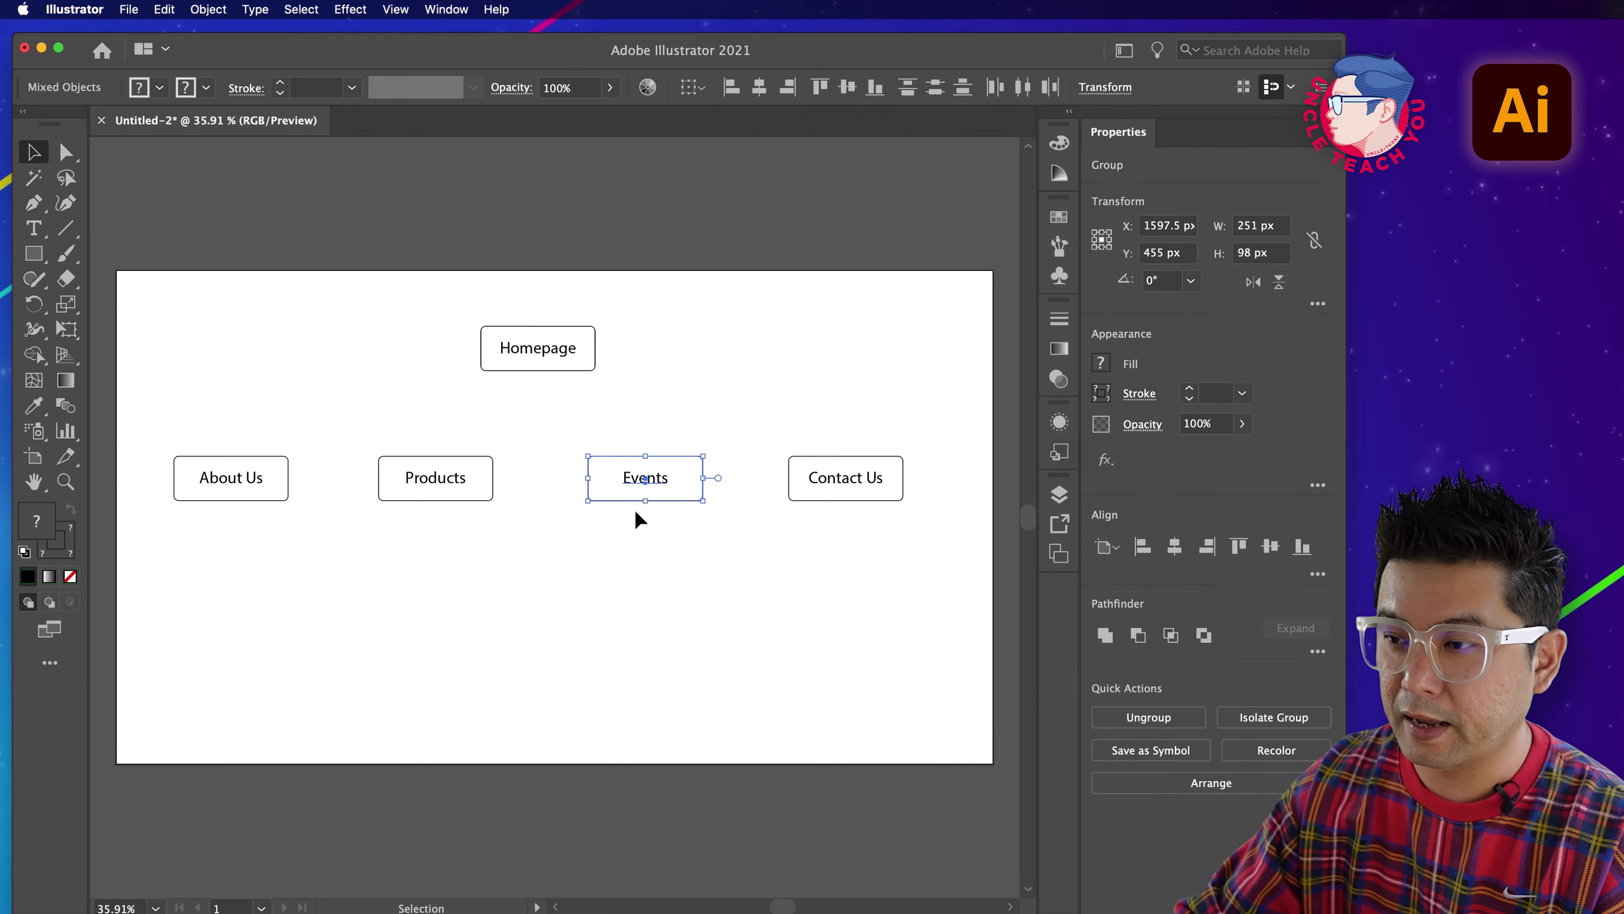
right_click(645, 477)
click(707, 613)
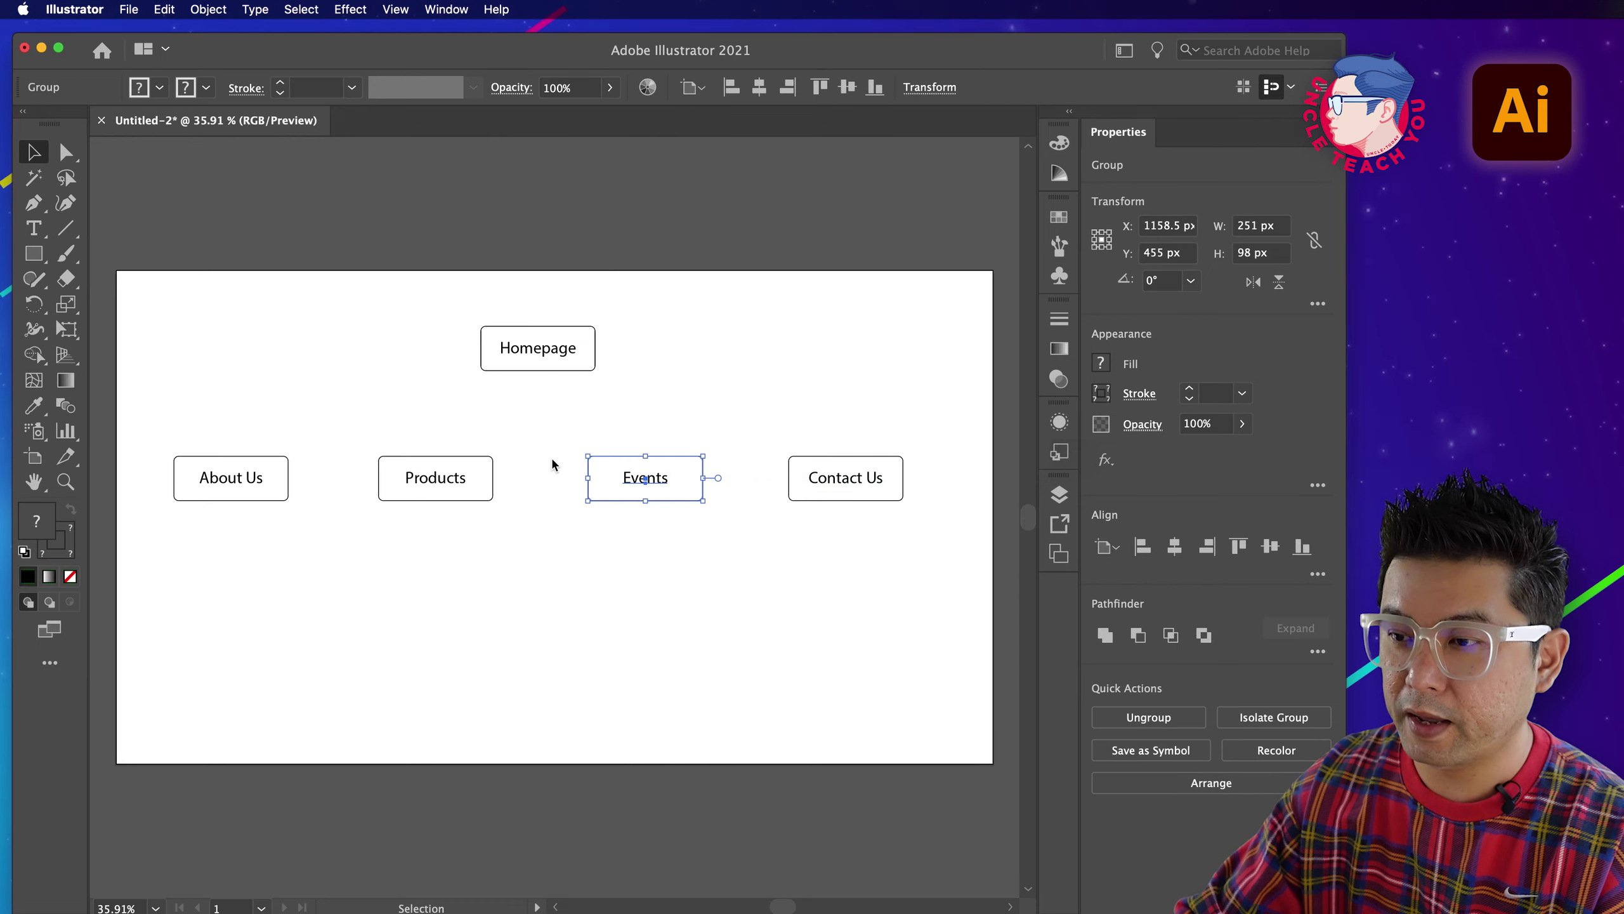
Group the Products and About Us boxes with their labels, then select all four.
drag(419, 525, 419, 524)
right_click(448, 486)
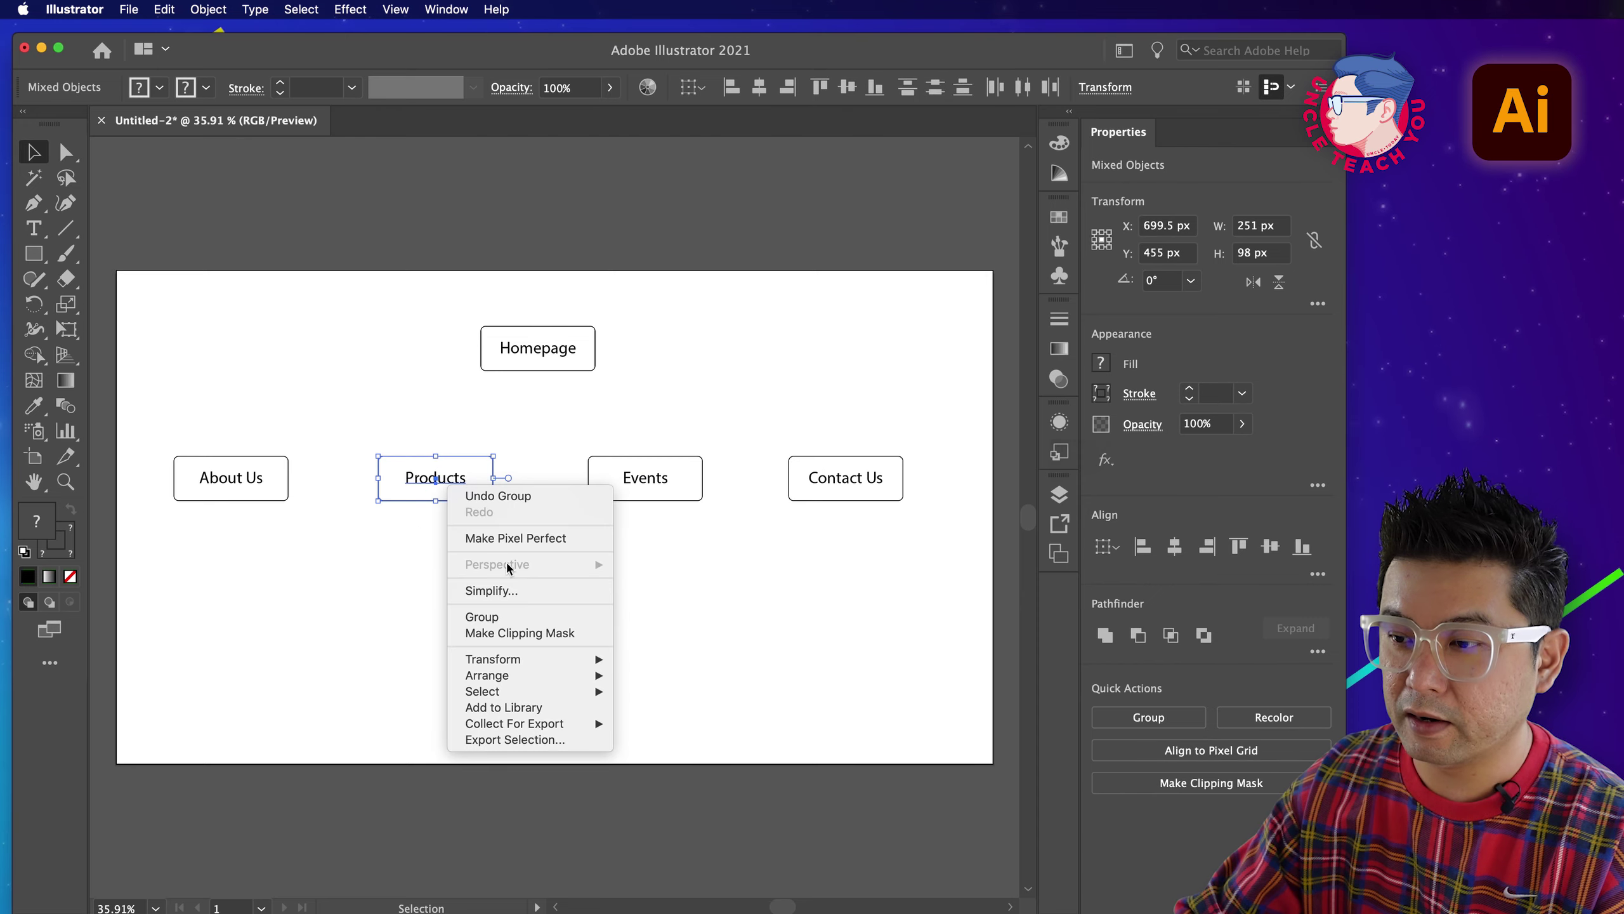
click(508, 616)
drag(287, 432, 235, 509)
right_click(244, 484)
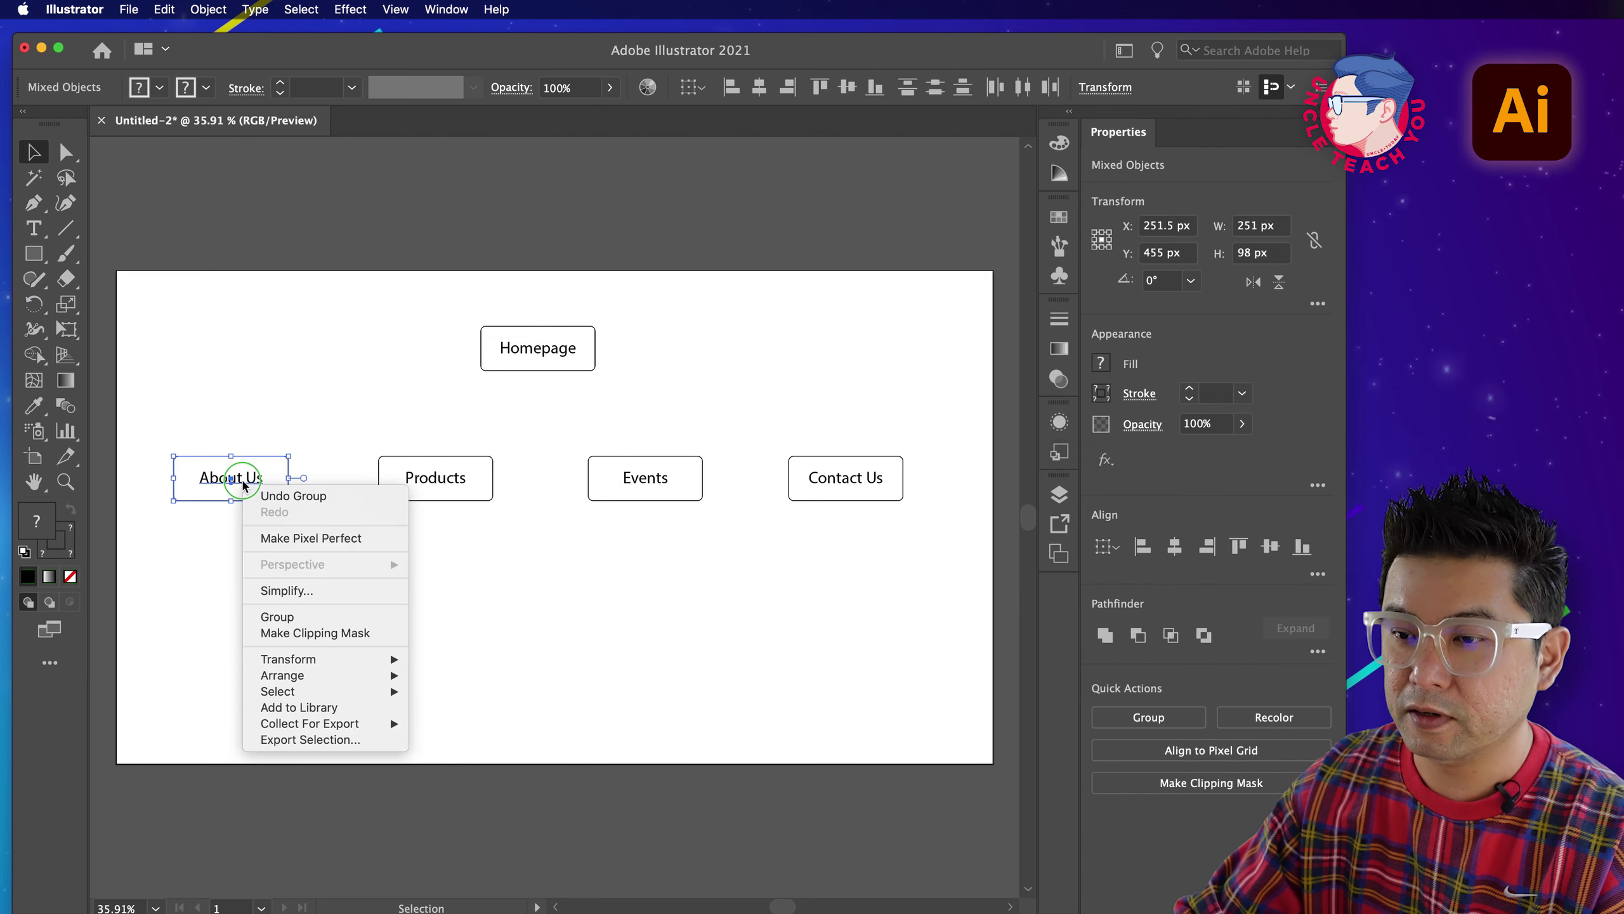
click(300, 615)
drag(870, 522, 233, 441)
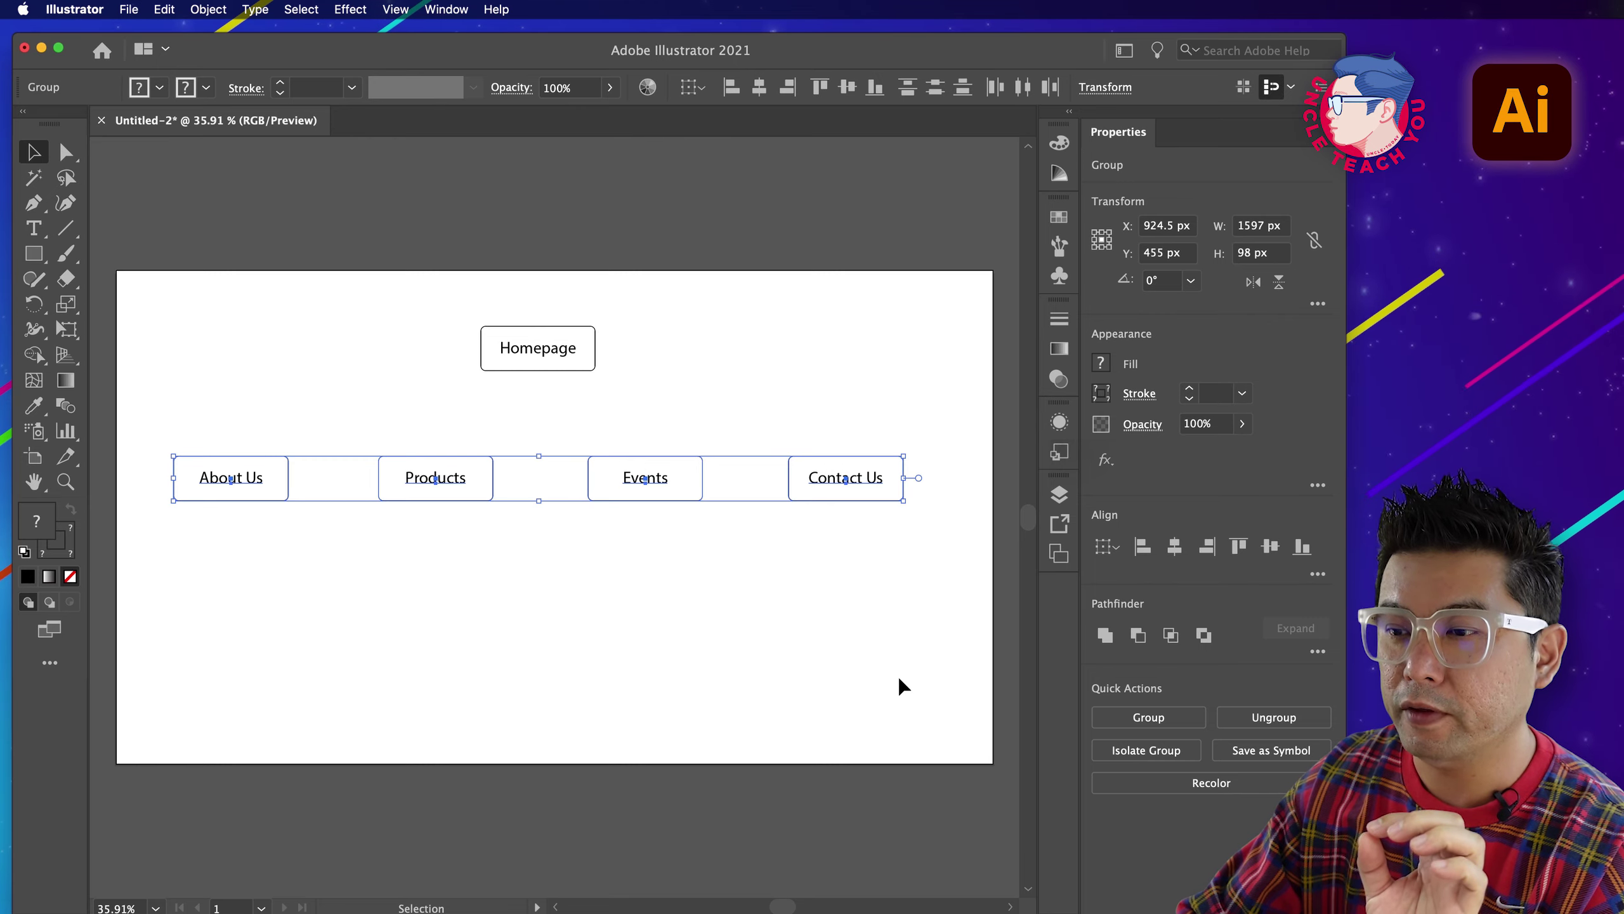
Distribute the four page boxes evenly by their horizontal centres, then deselect.
drag(906, 519, 228, 428)
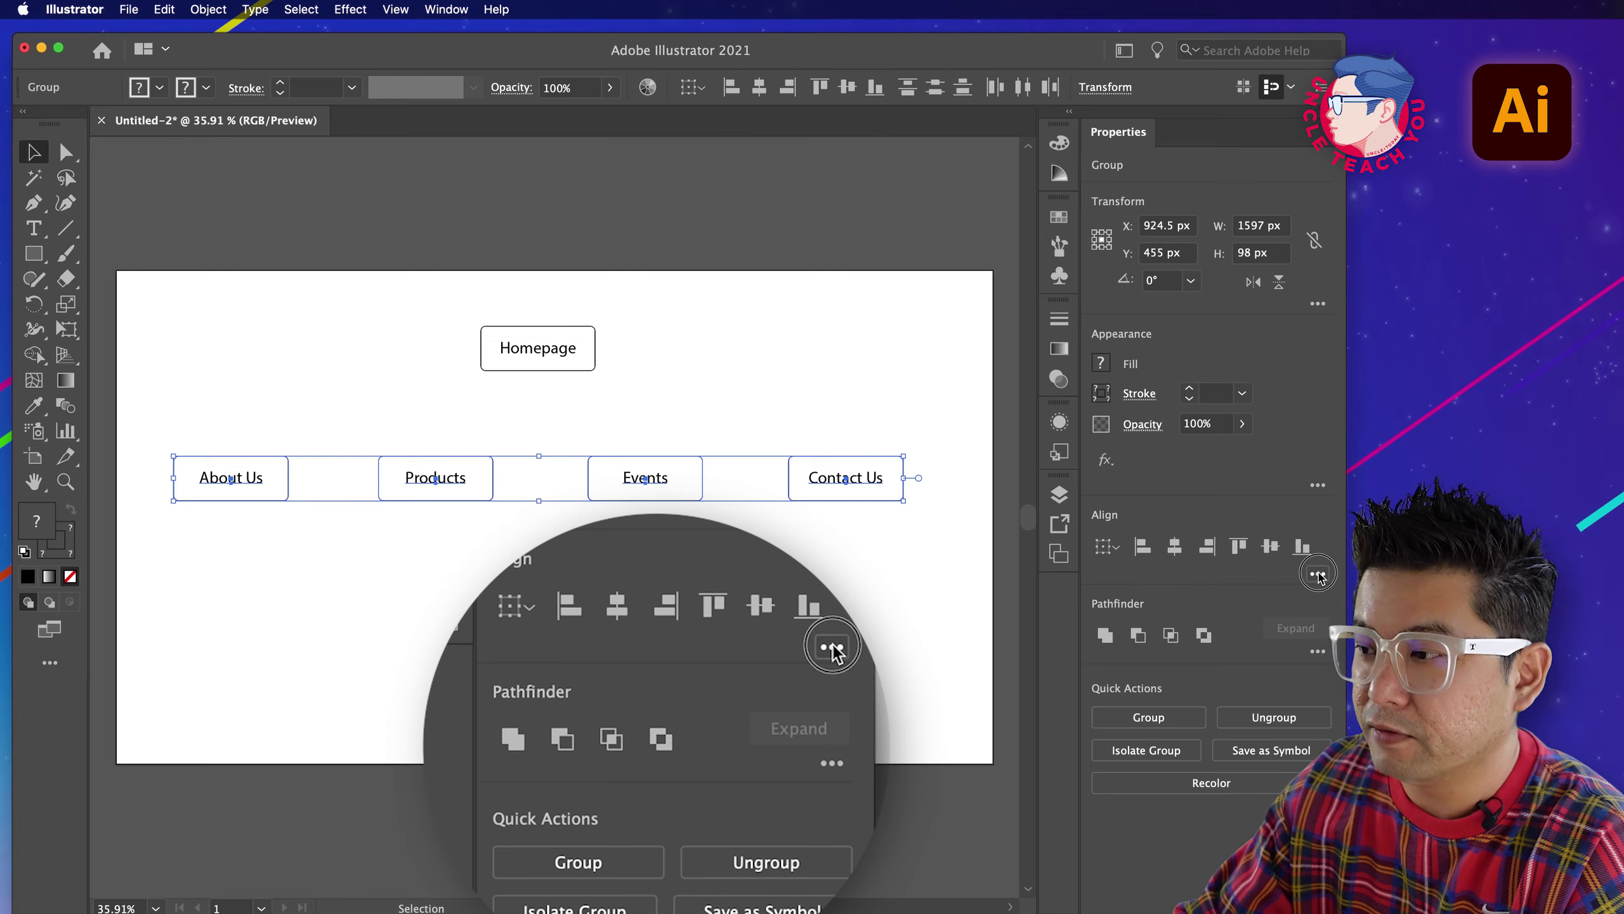
click(1318, 574)
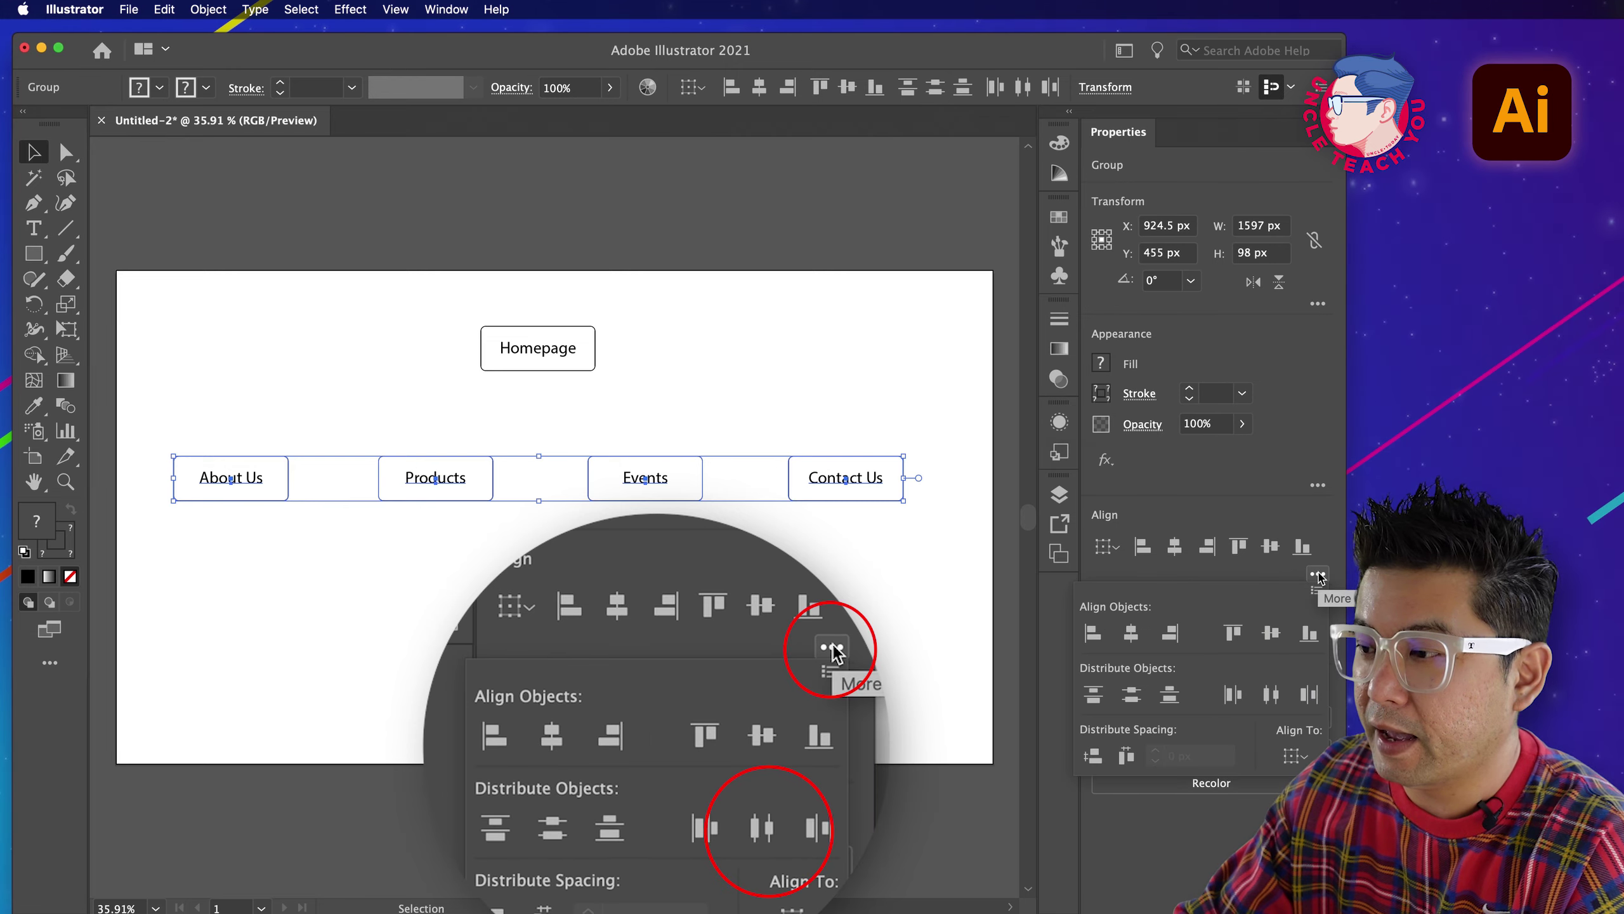
click(1272, 694)
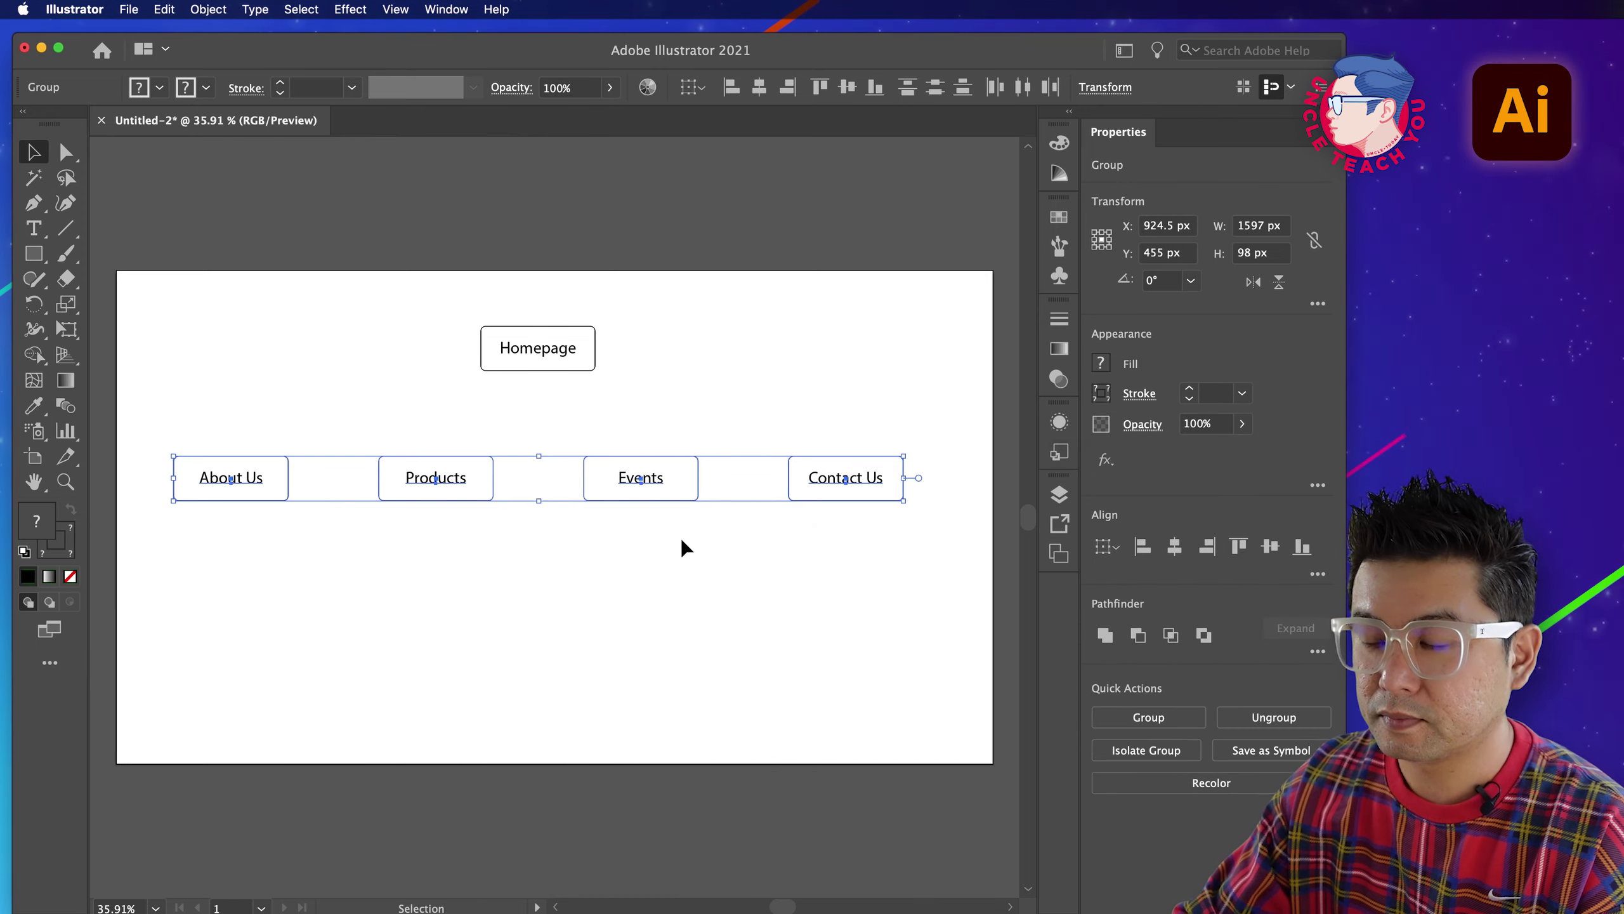
click(681, 540)
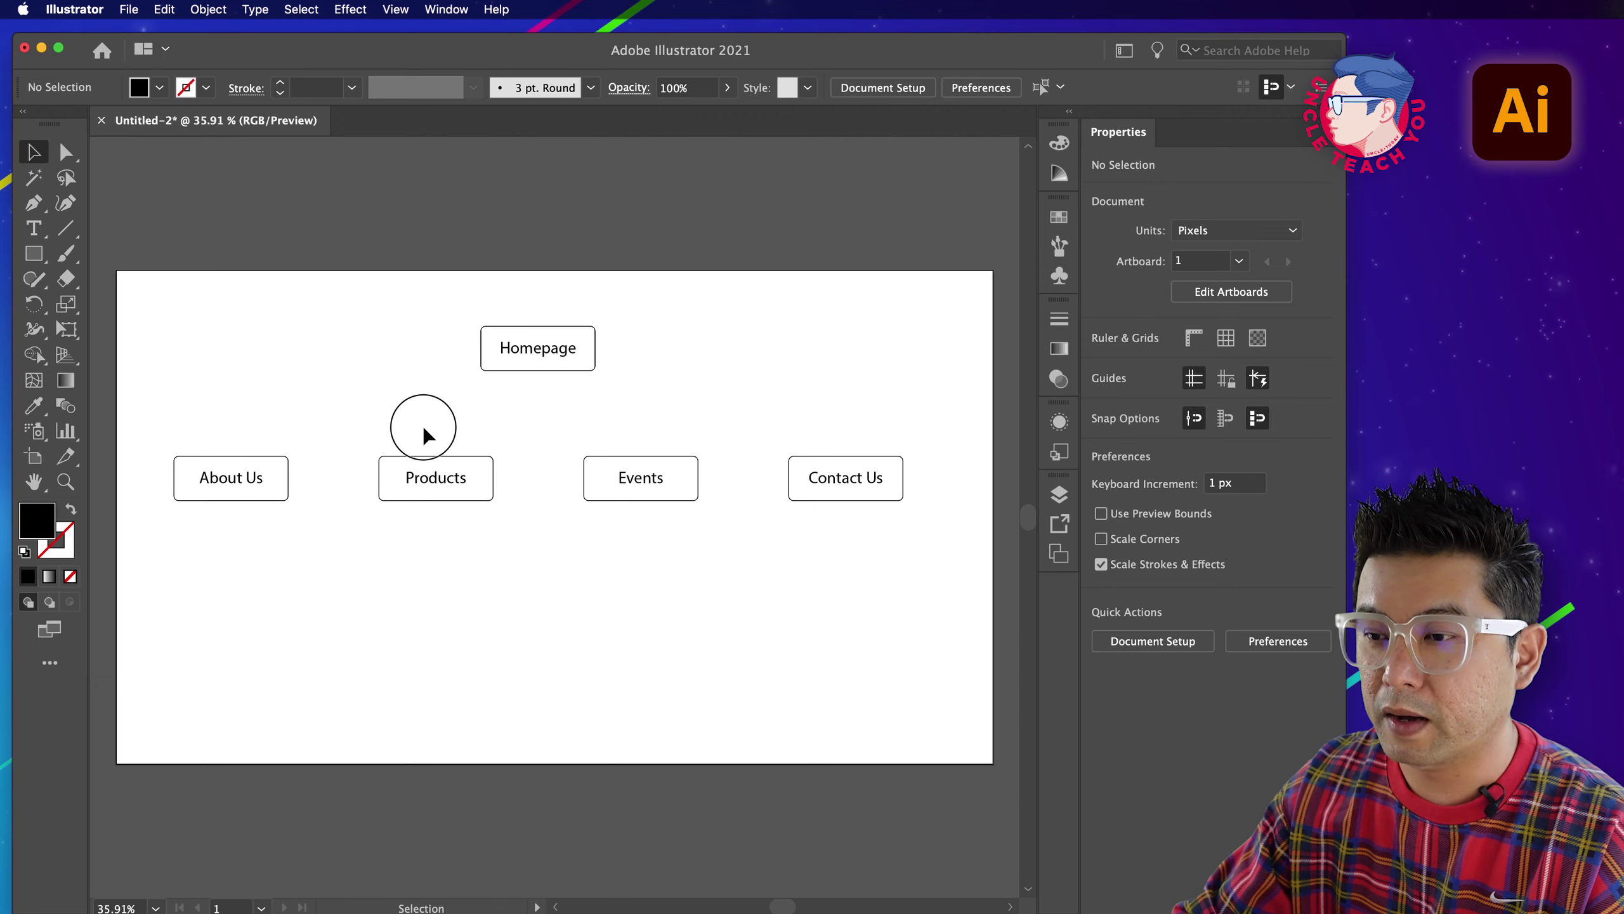
Alt-drag copies of the Products box downward into a column spaced 30 px apart.
drag(422, 426, 487, 534)
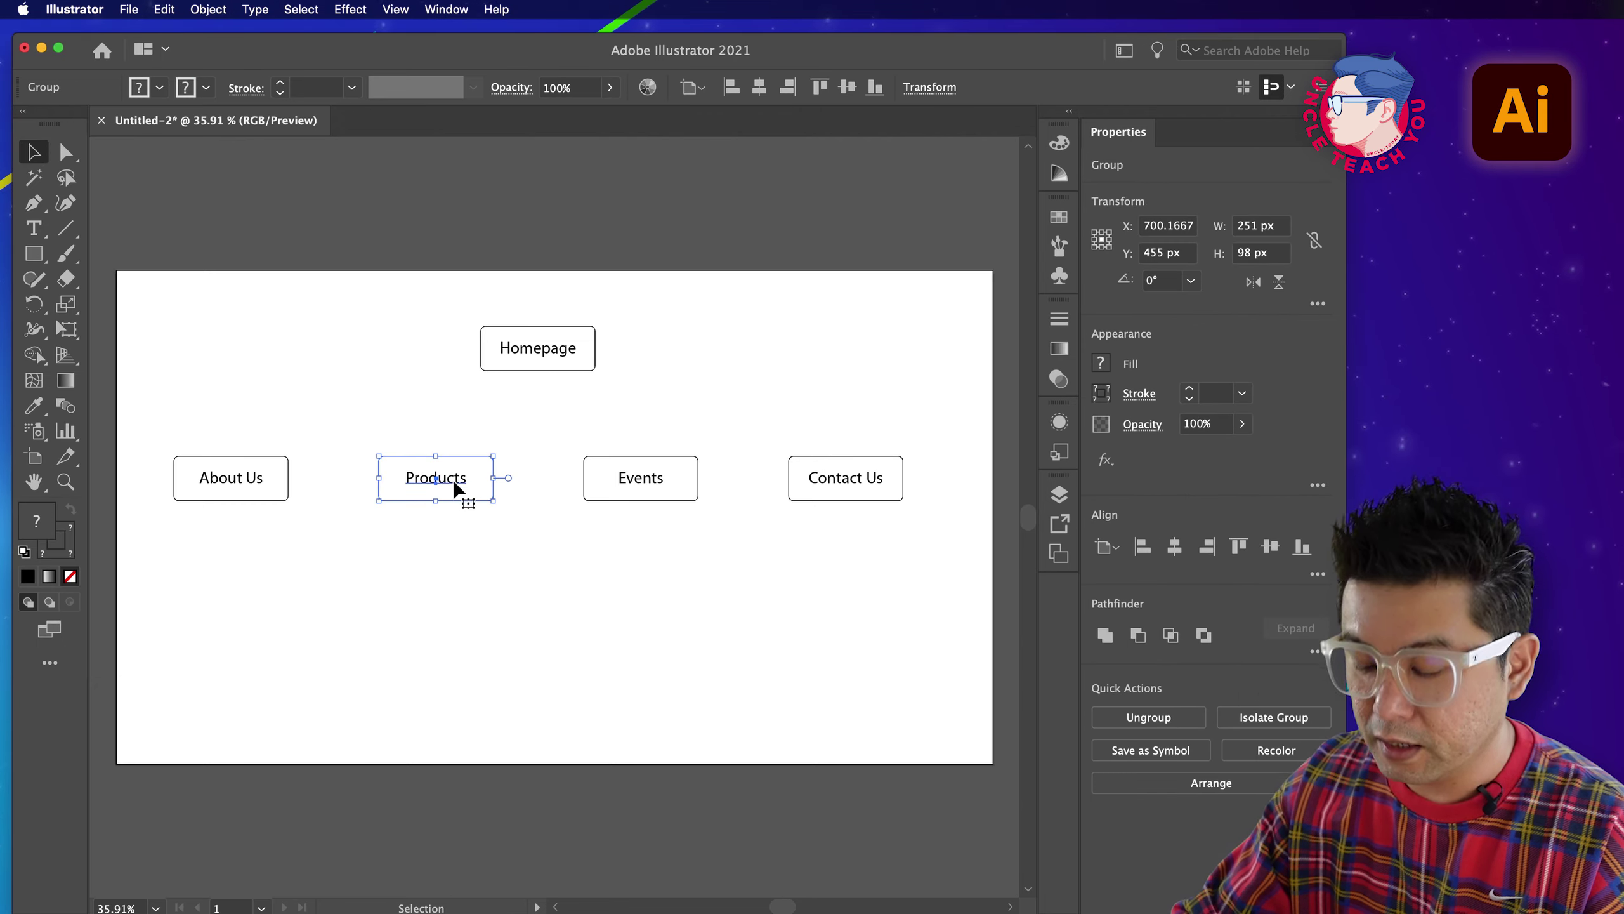
drag(456, 488, 494, 690)
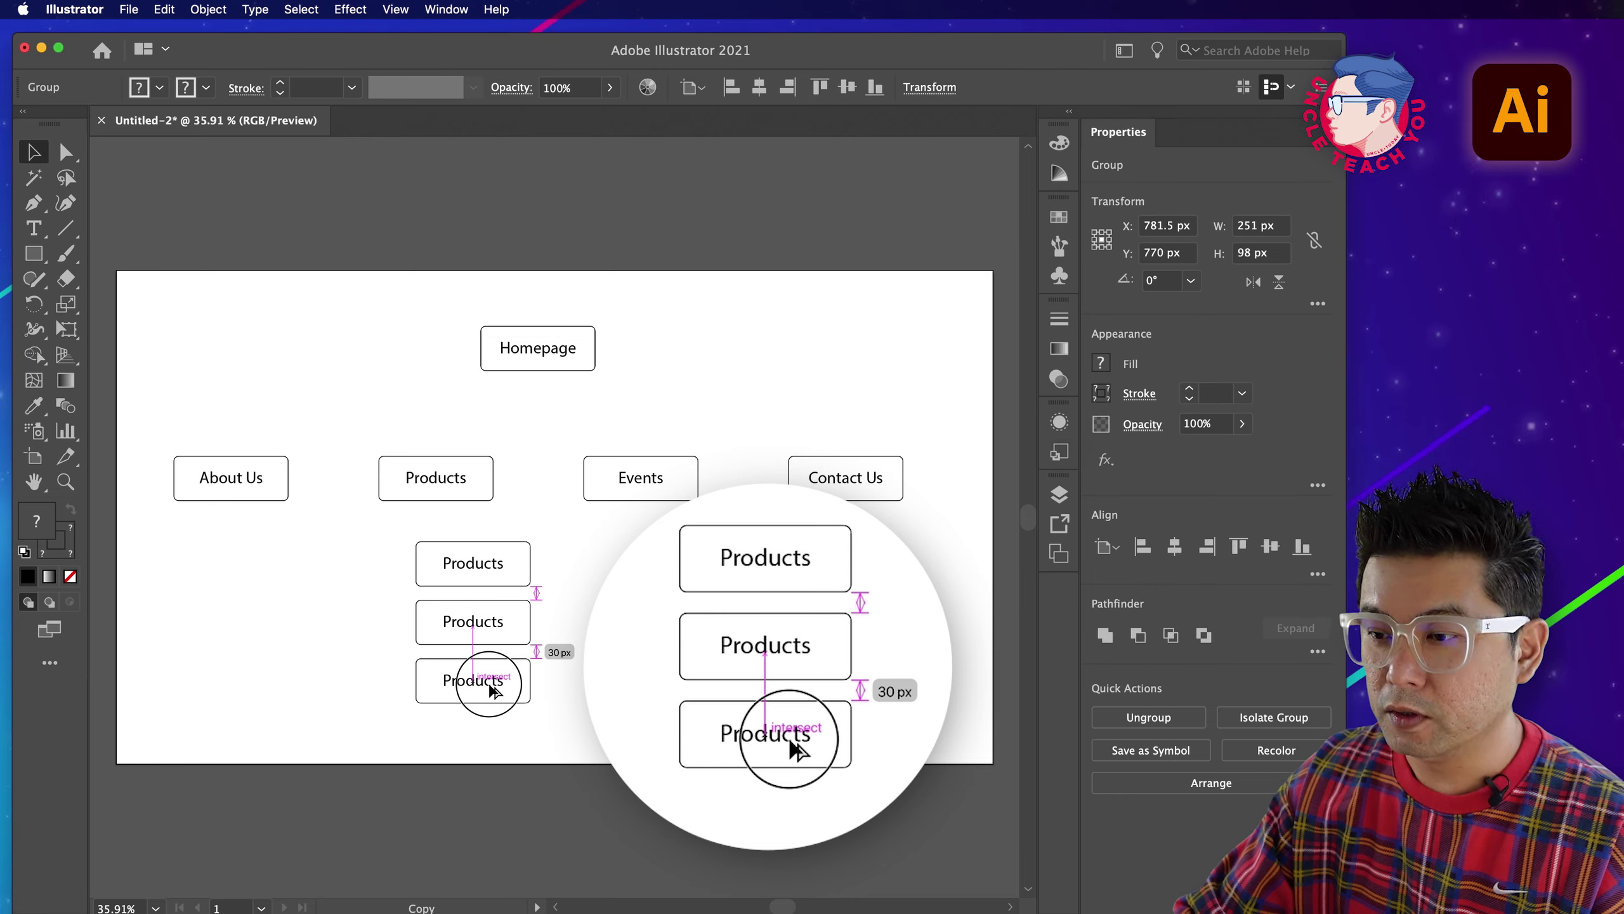
drag(494, 691, 494, 691)
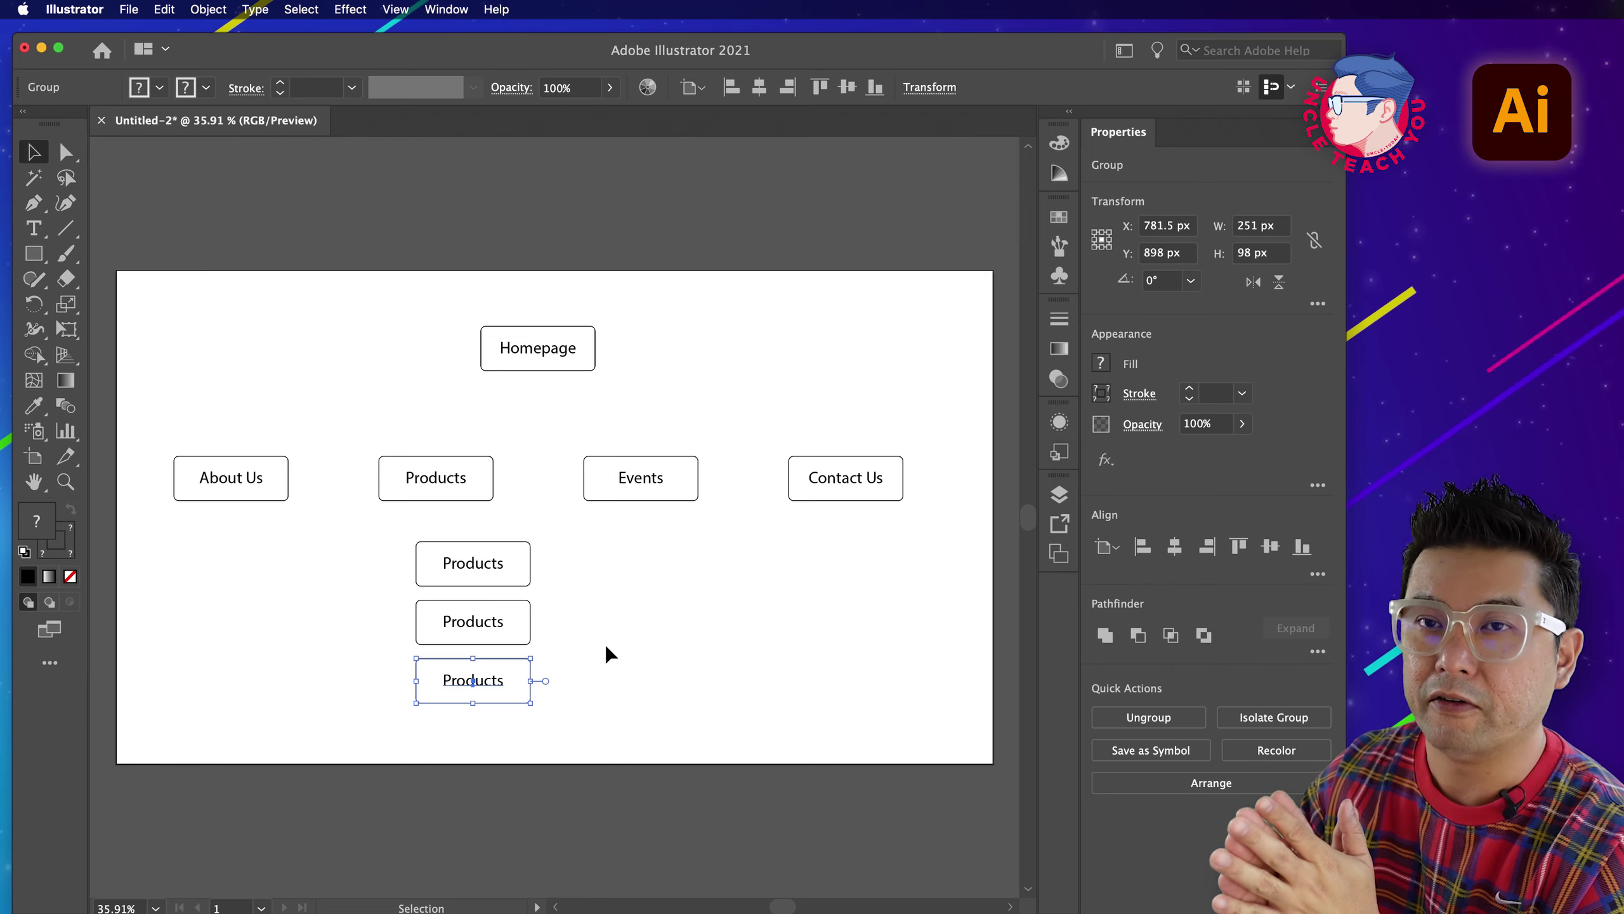
Relabel the top box under Products to read 'Product 1'.
double_click(492, 575)
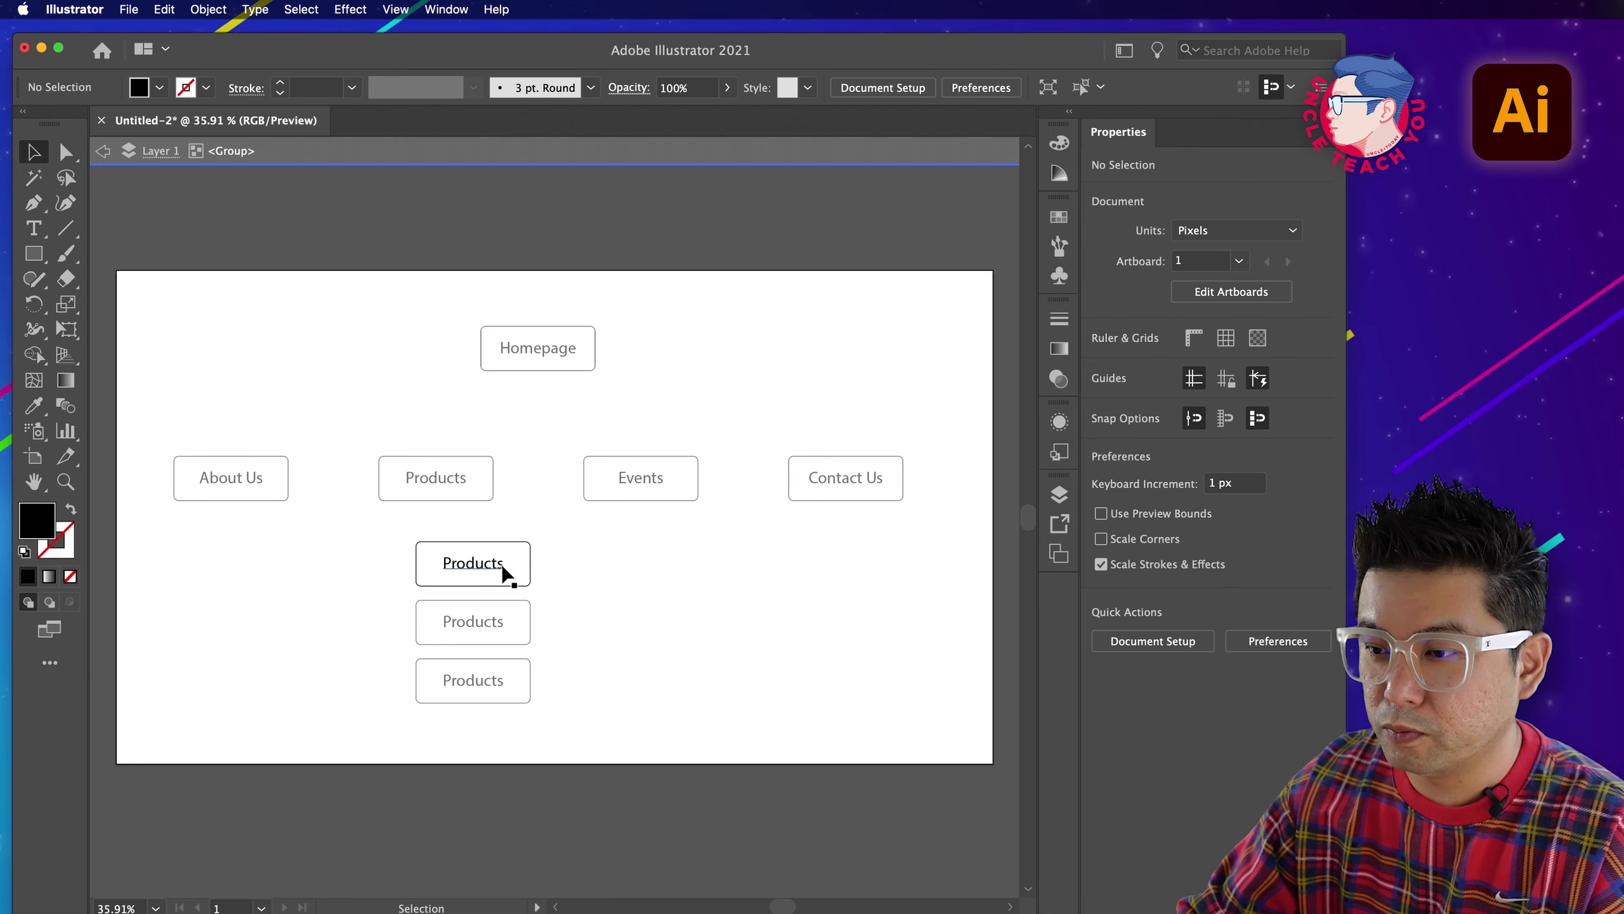
click(505, 571)
double_click(498, 568)
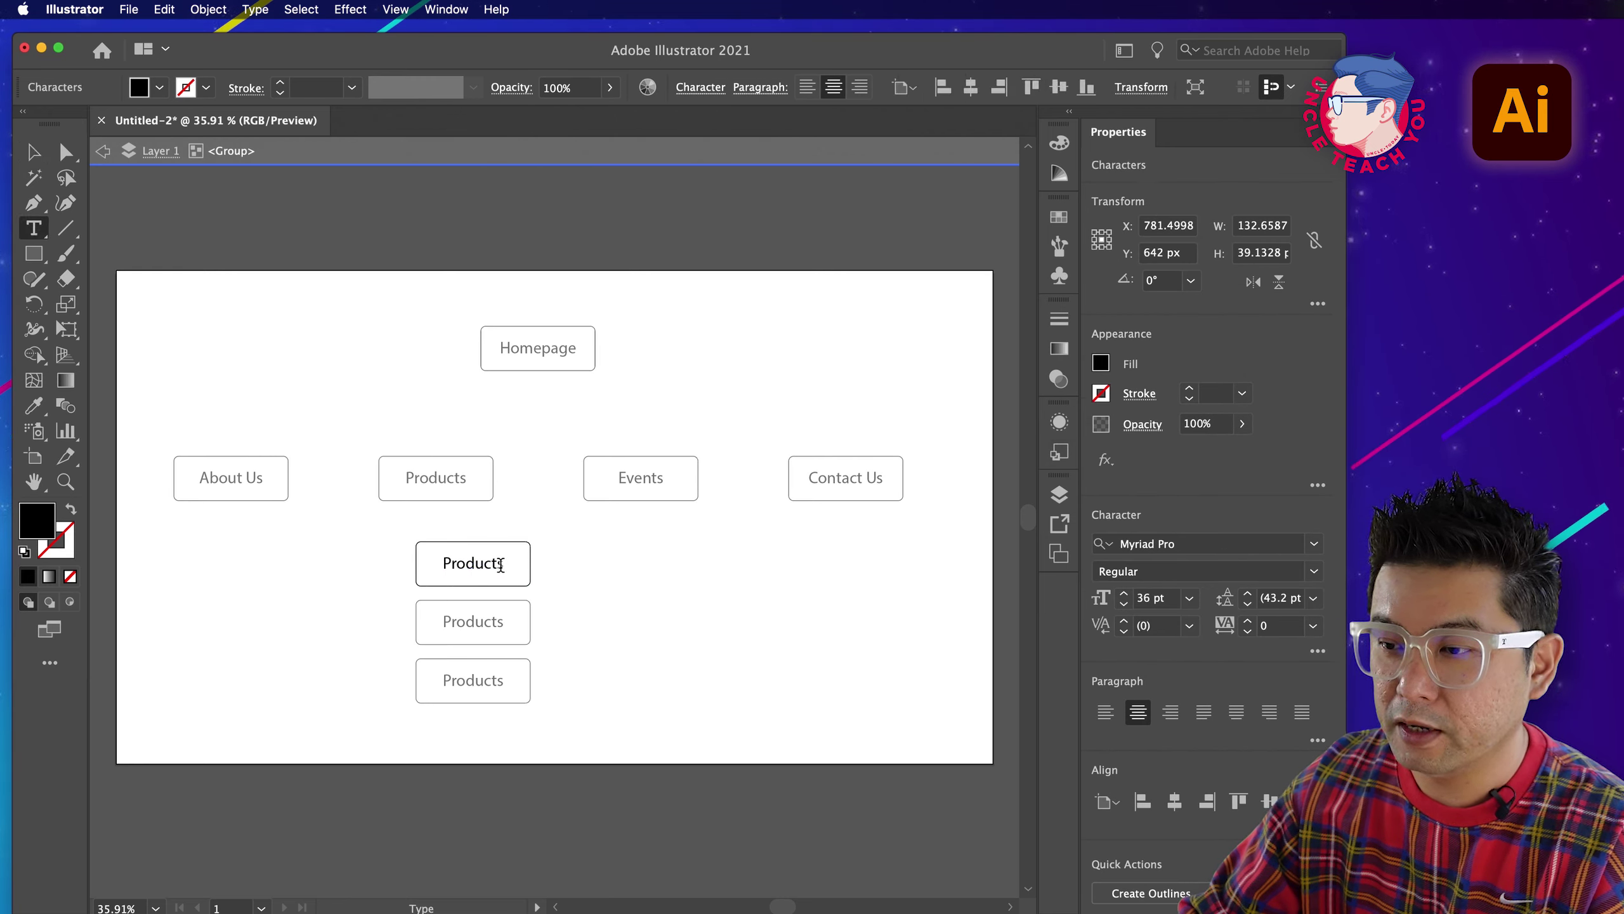
text(1)
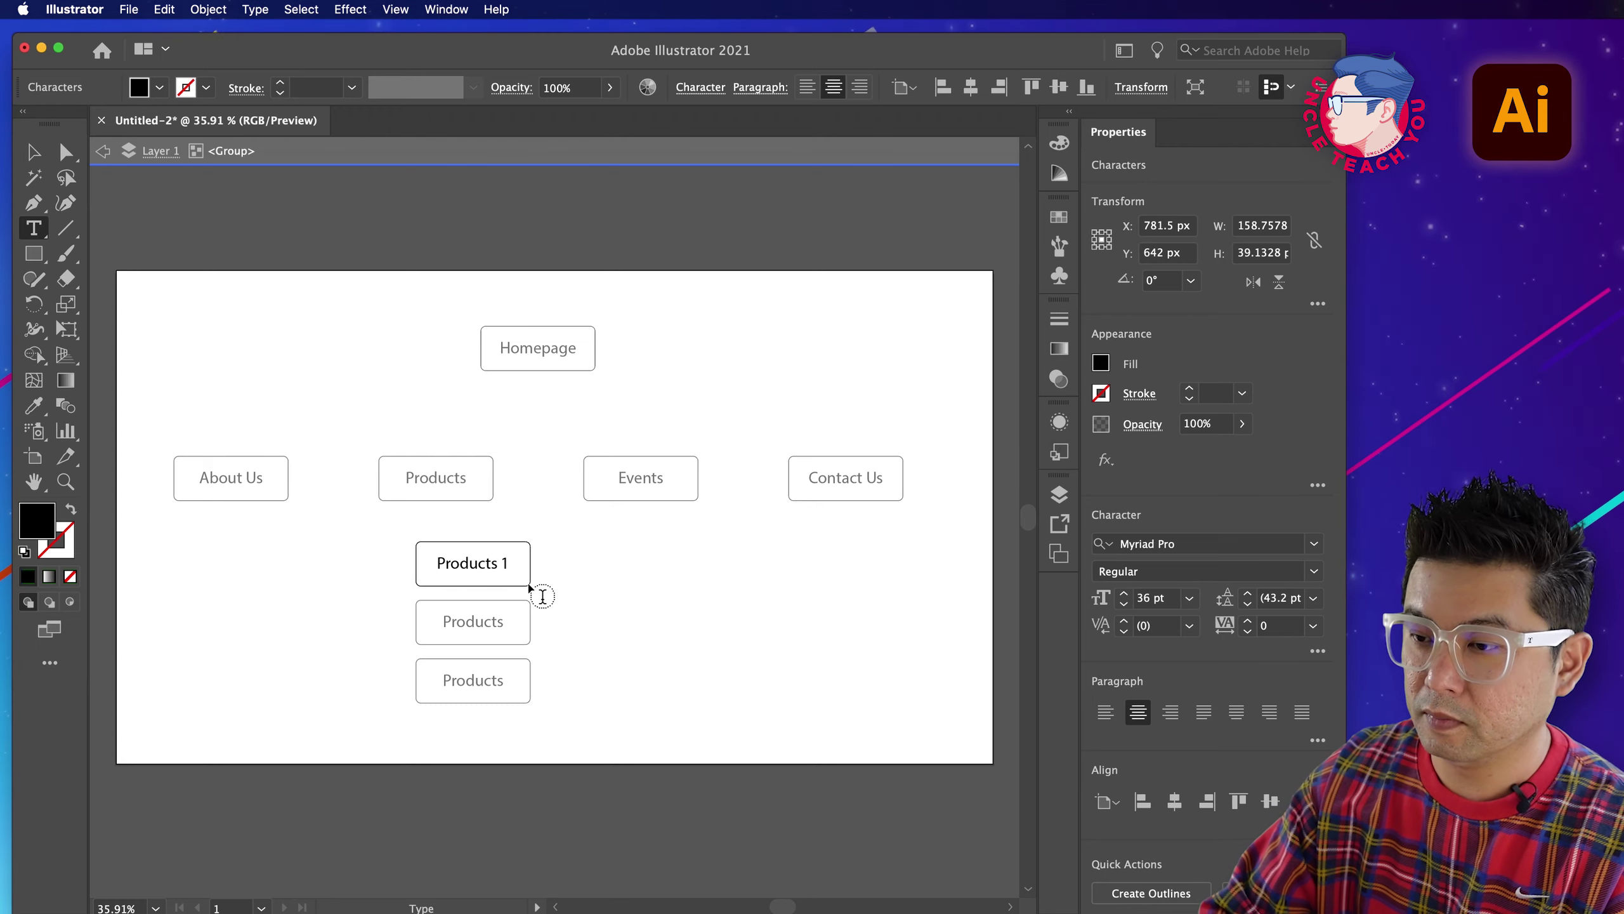
key(BackSpace)
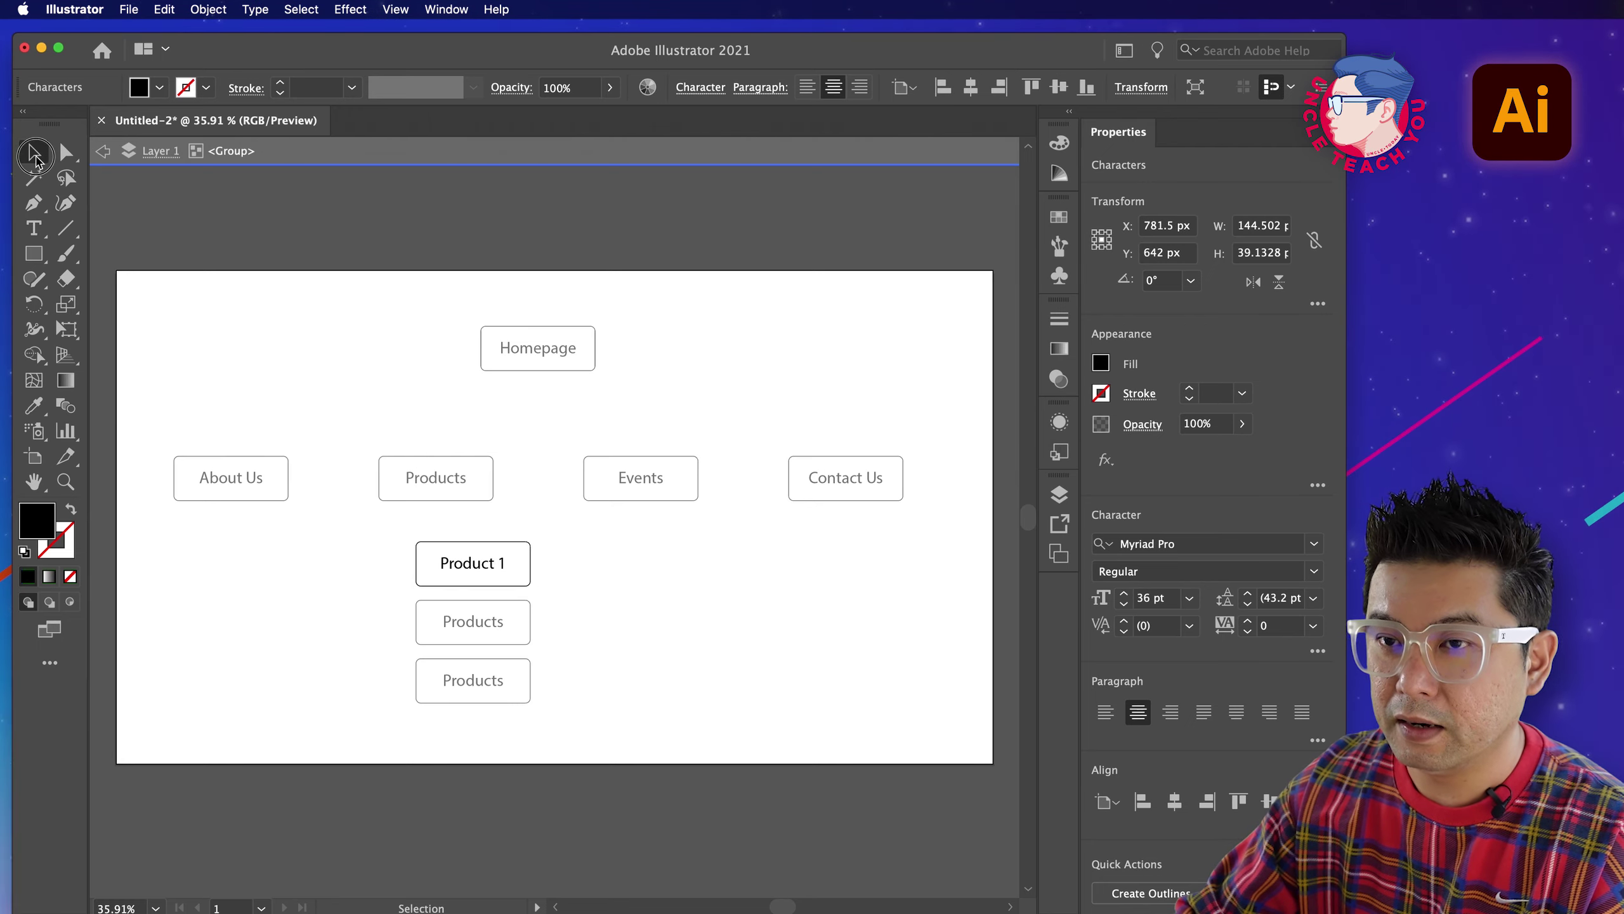
key(Escape)
double_click(556, 609)
Relabel the middle box under Products to read 'Product 2'.
click(496, 628)
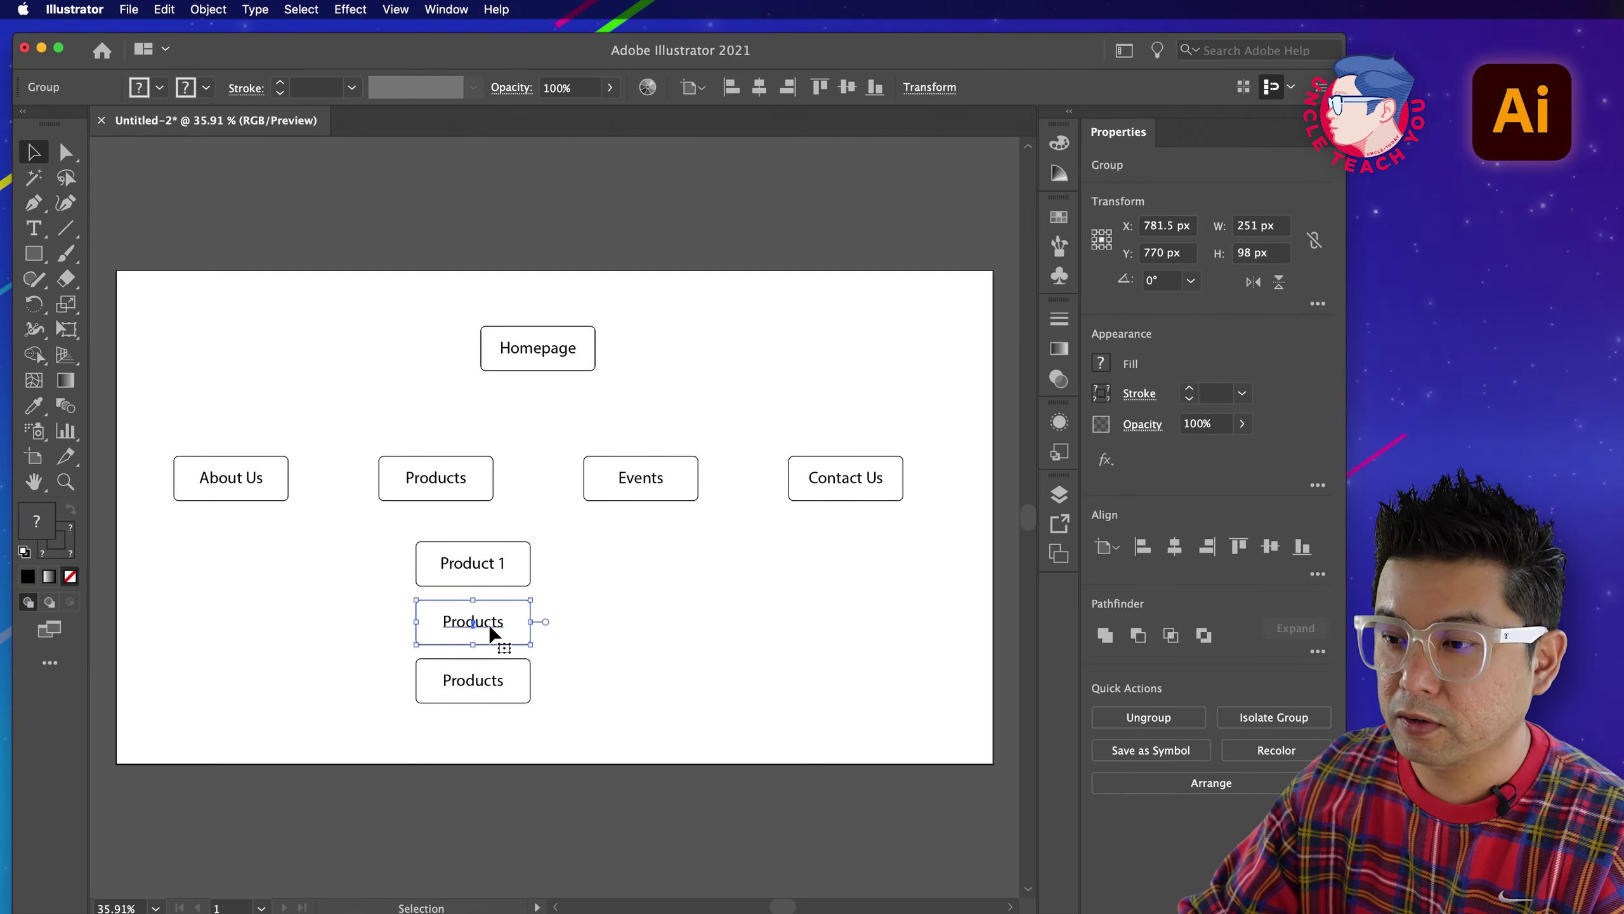
double_click(495, 630)
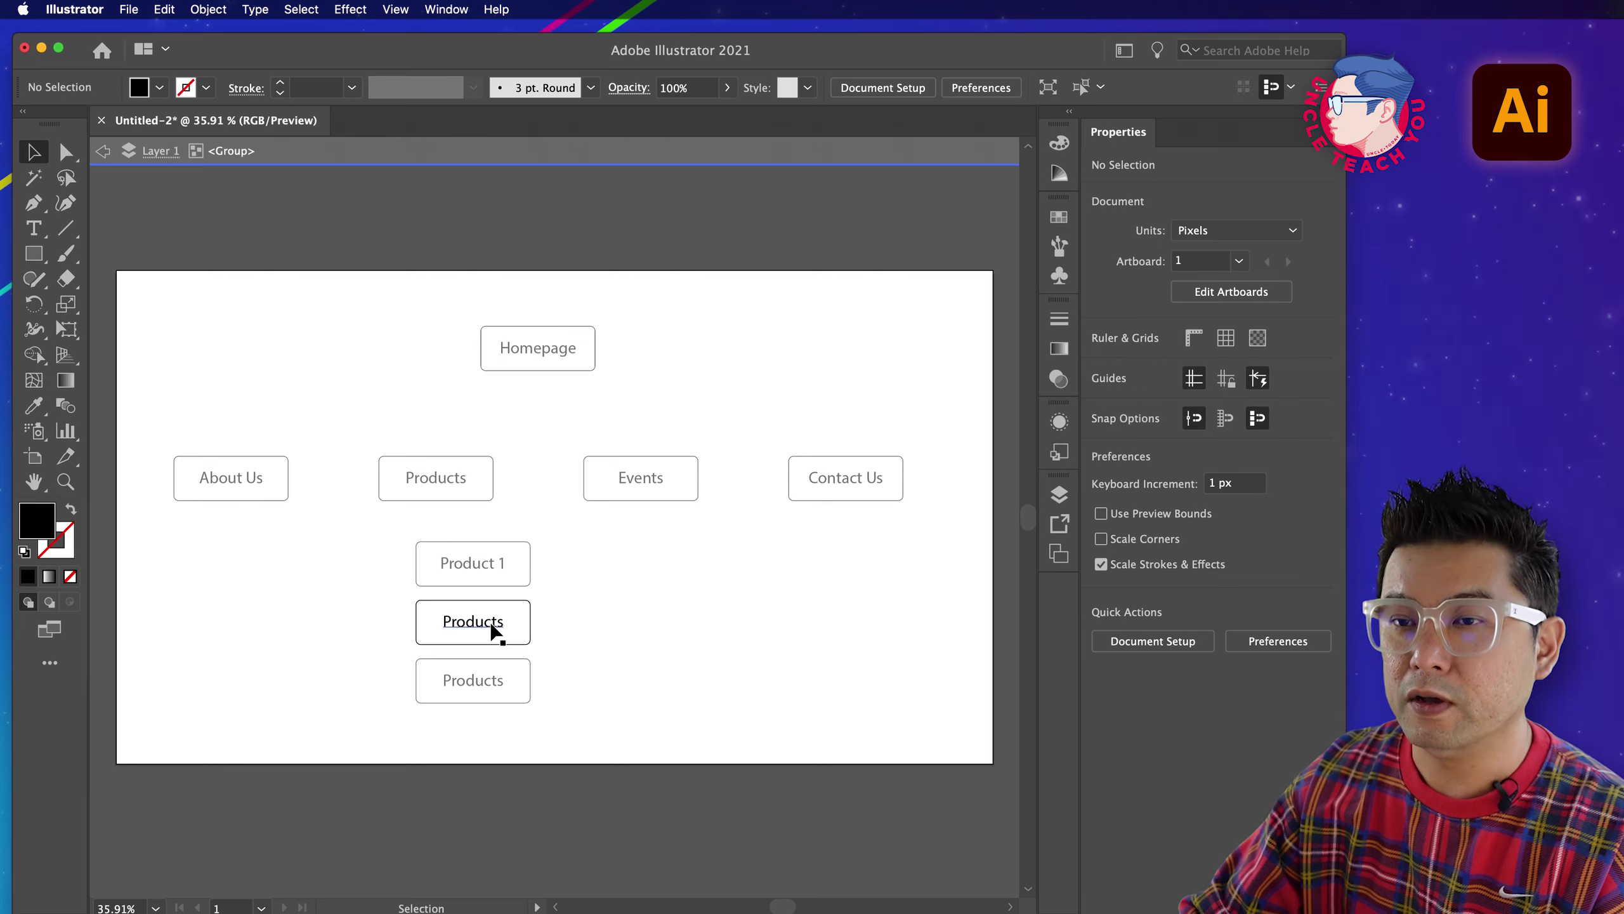
click(495, 630)
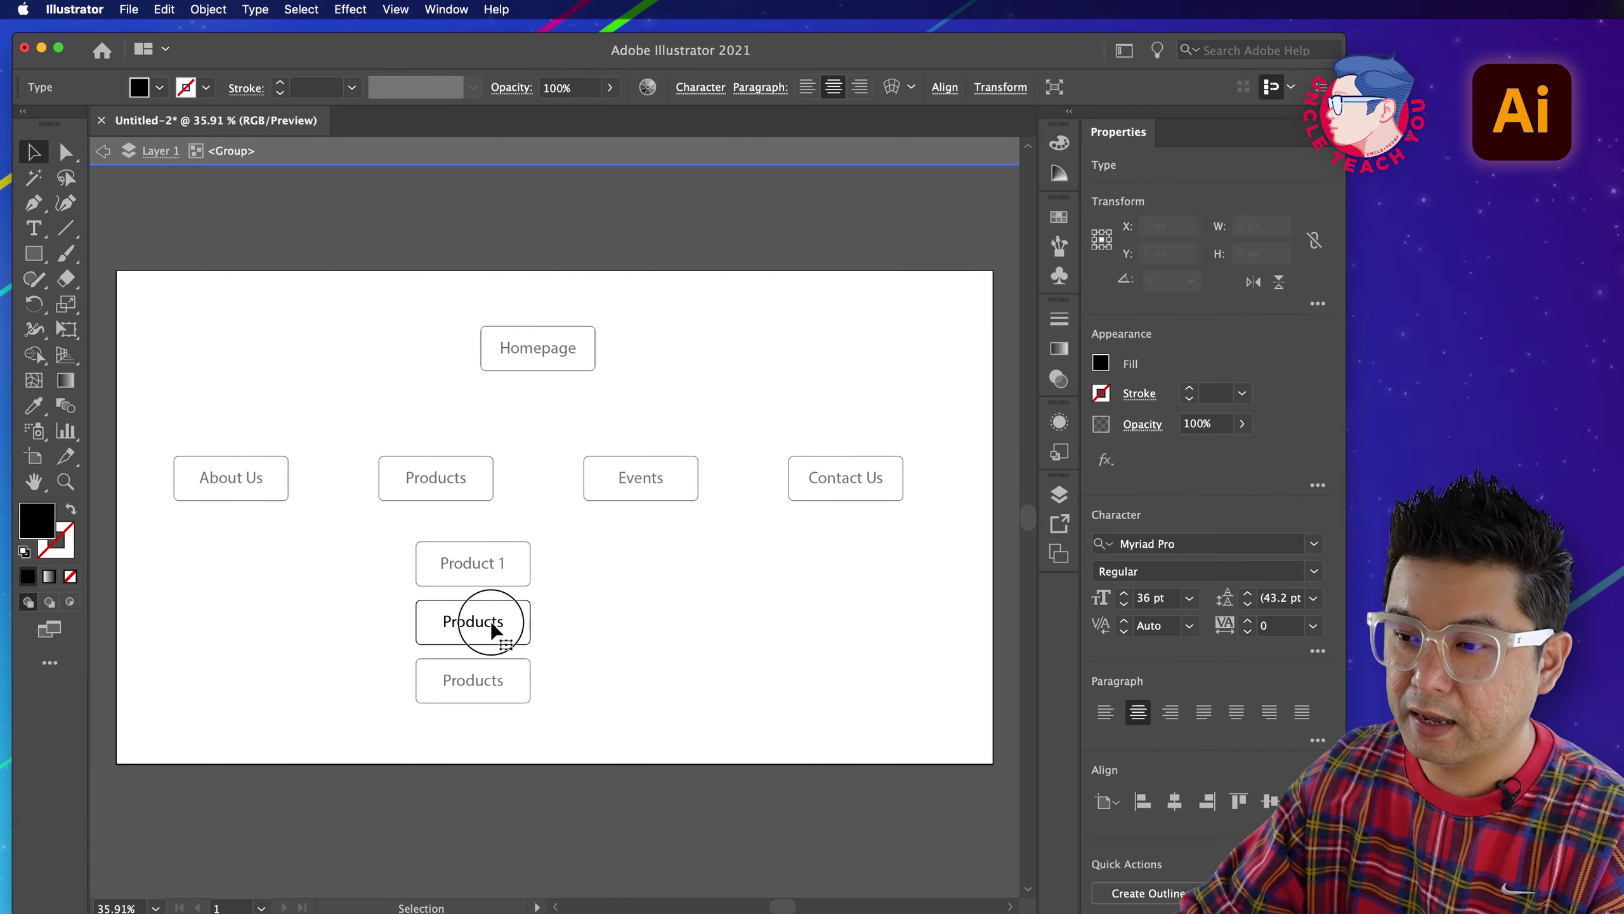
double_click(496, 630)
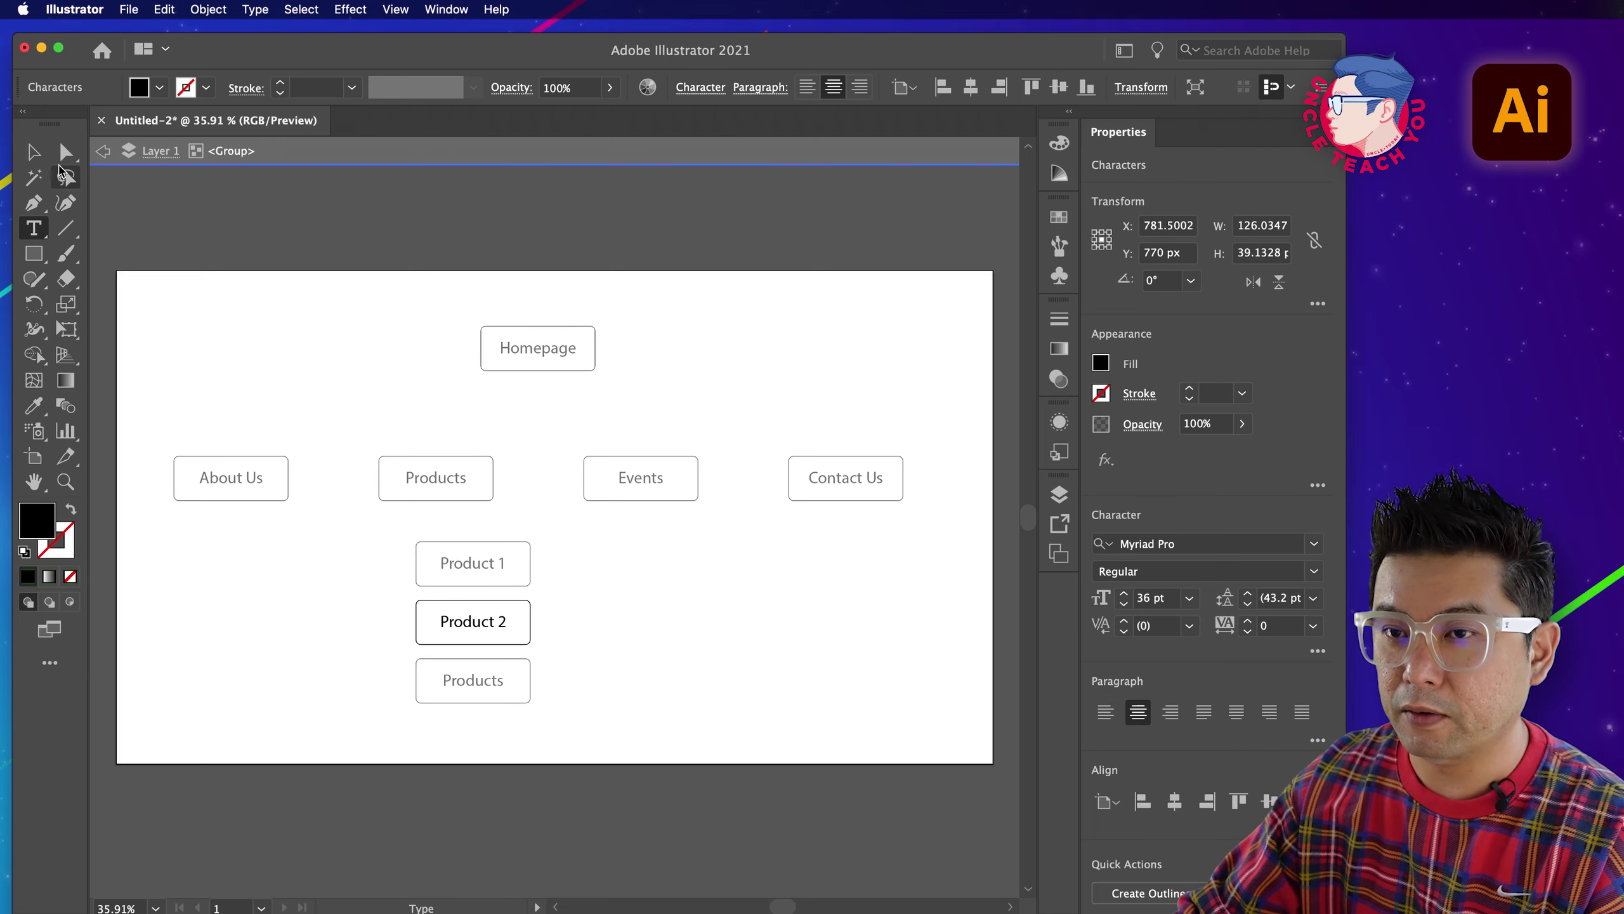
click(33, 152)
double_click(572, 624)
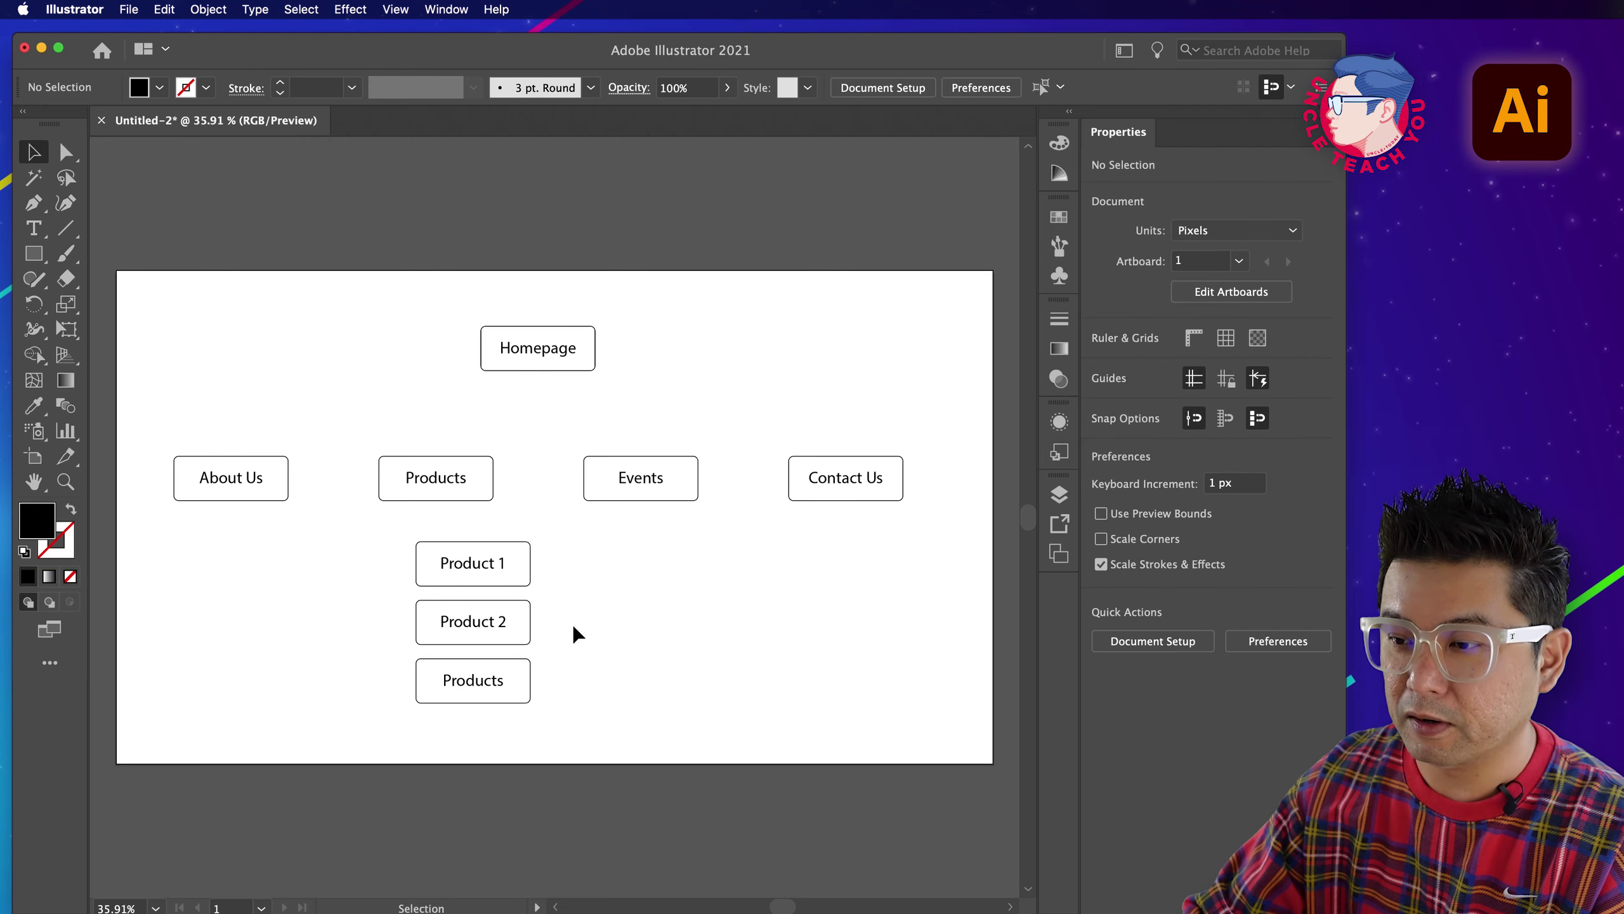
Relabel the bottom box under Products to read 'Product 3'.
click(489, 686)
double_click(490, 687)
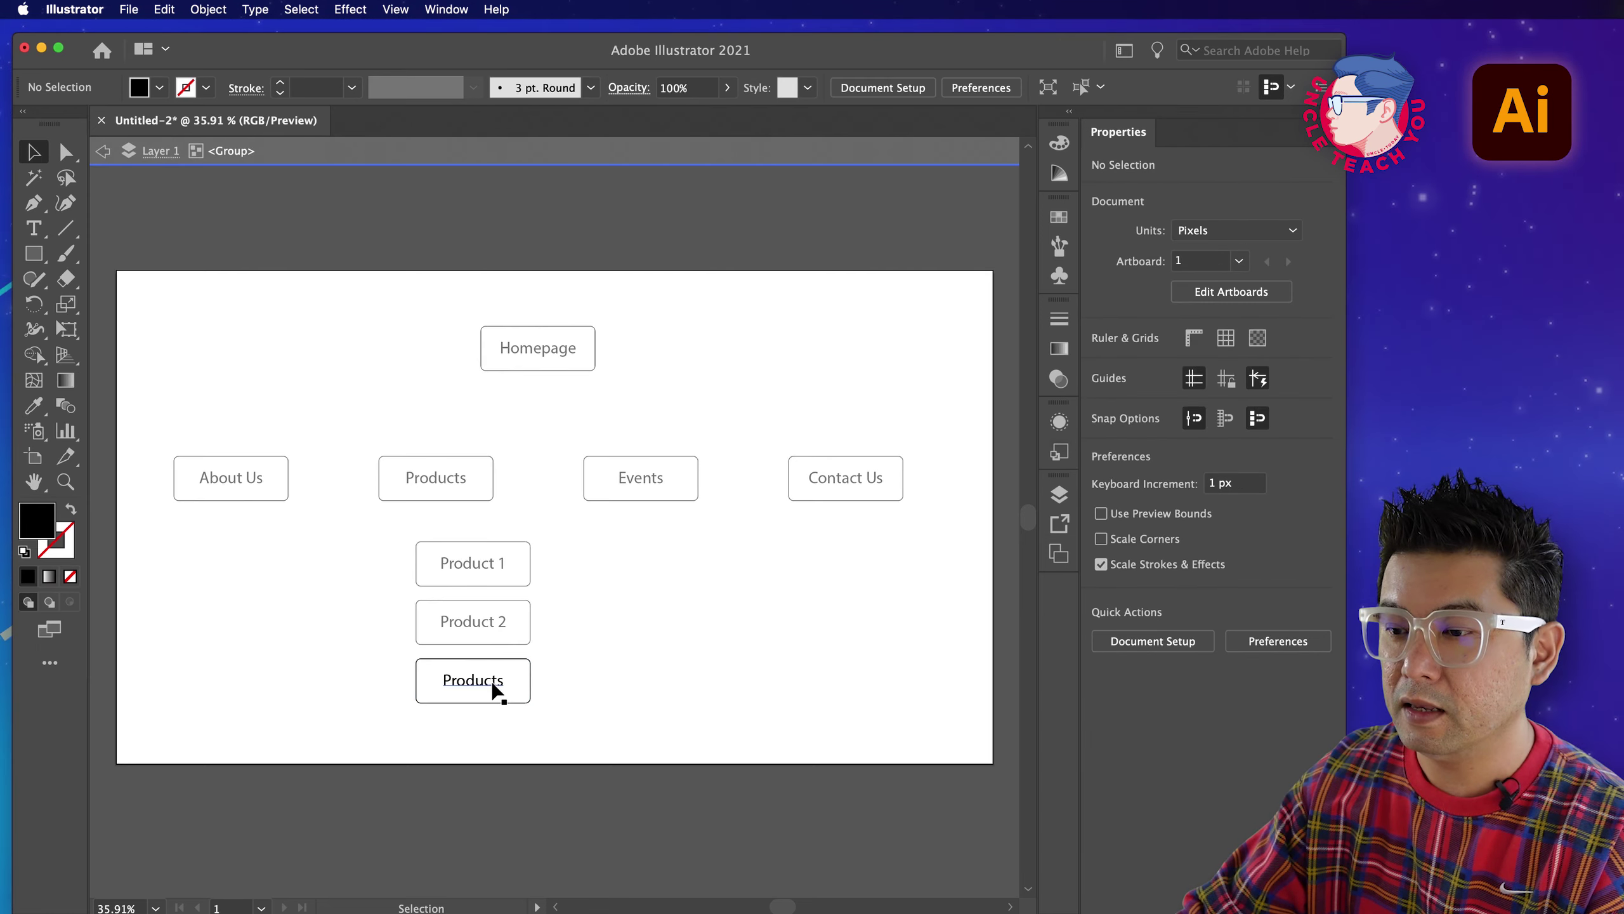
double_click(502, 690)
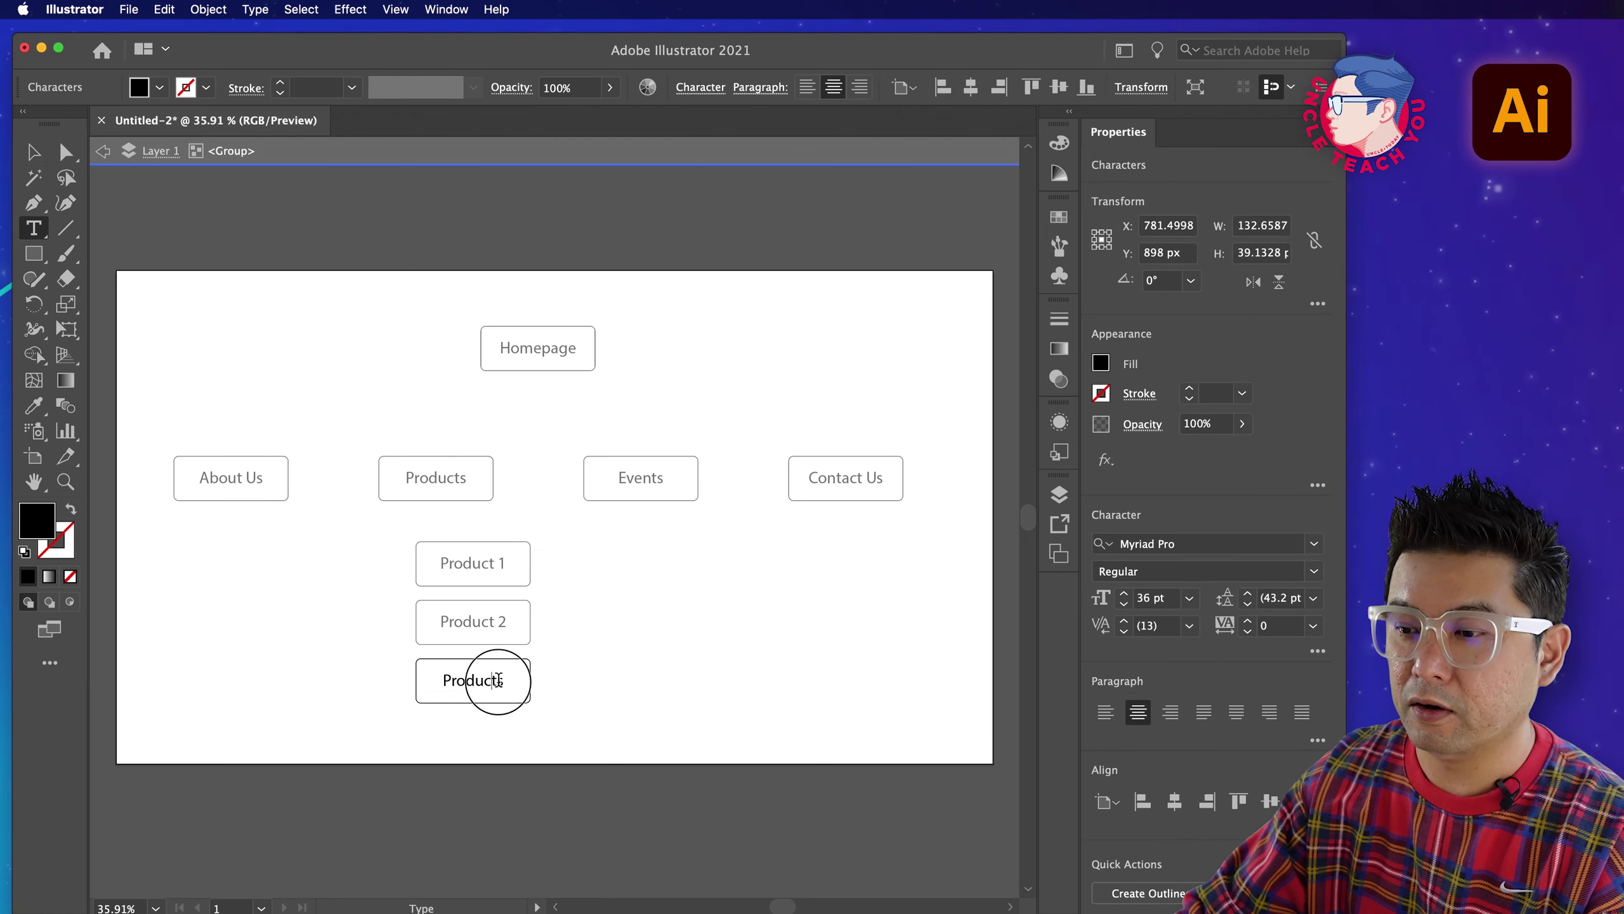
drag(498, 679, 573, 706)
text(3)
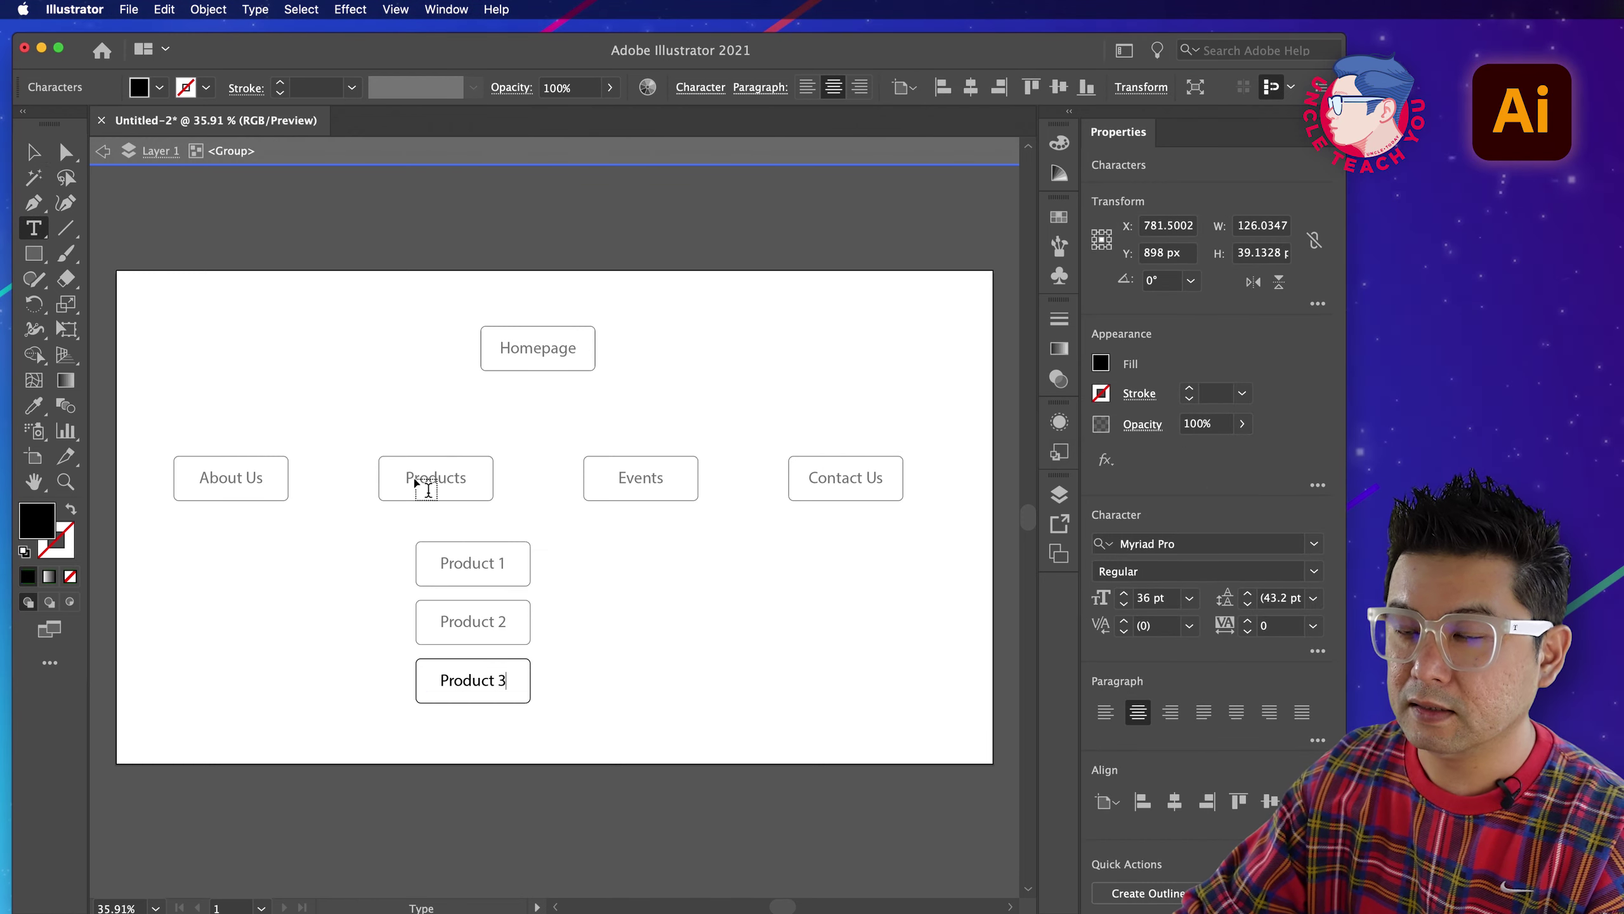
key(Escape)
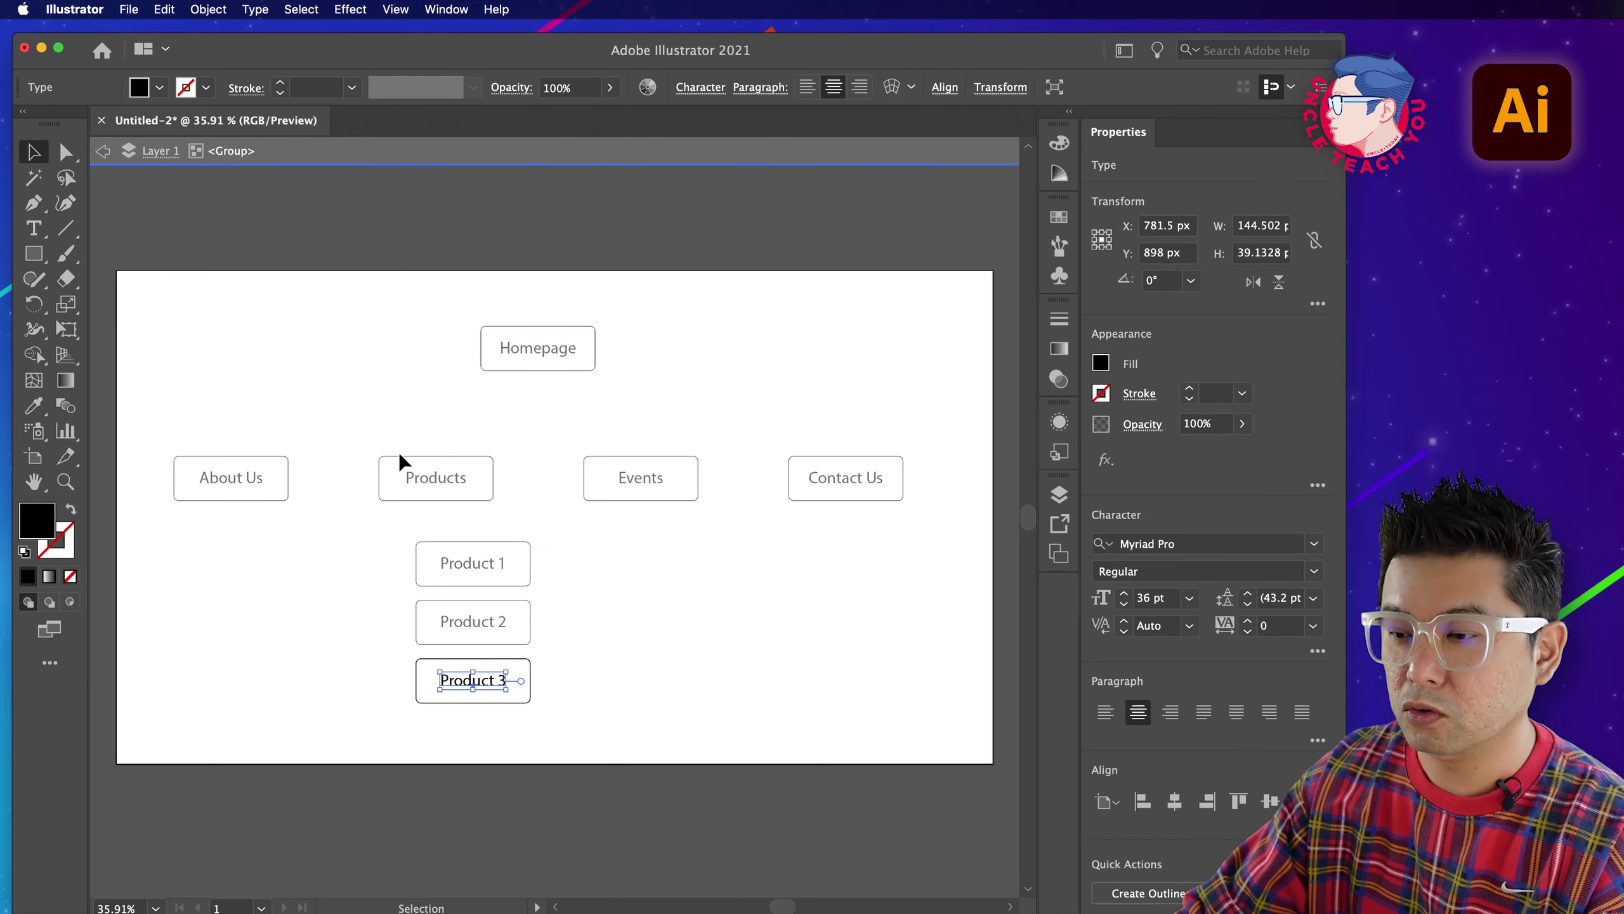
double_click(574, 695)
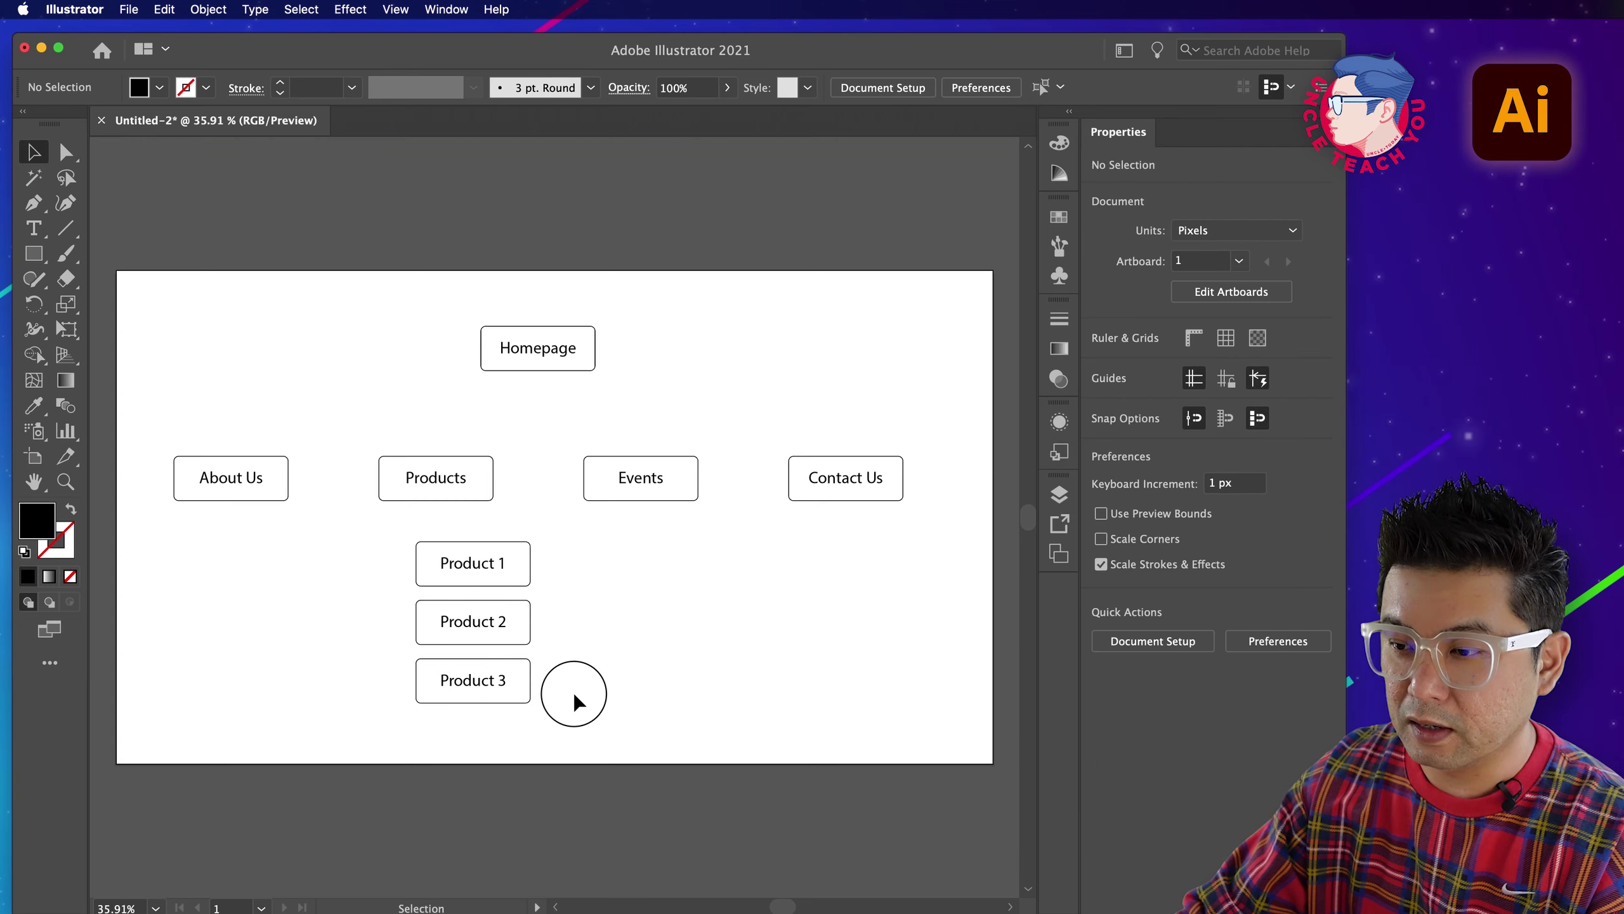
Draw a rough crossbar path from About Us's top corner across to Contact Us's top.
click(37, 206)
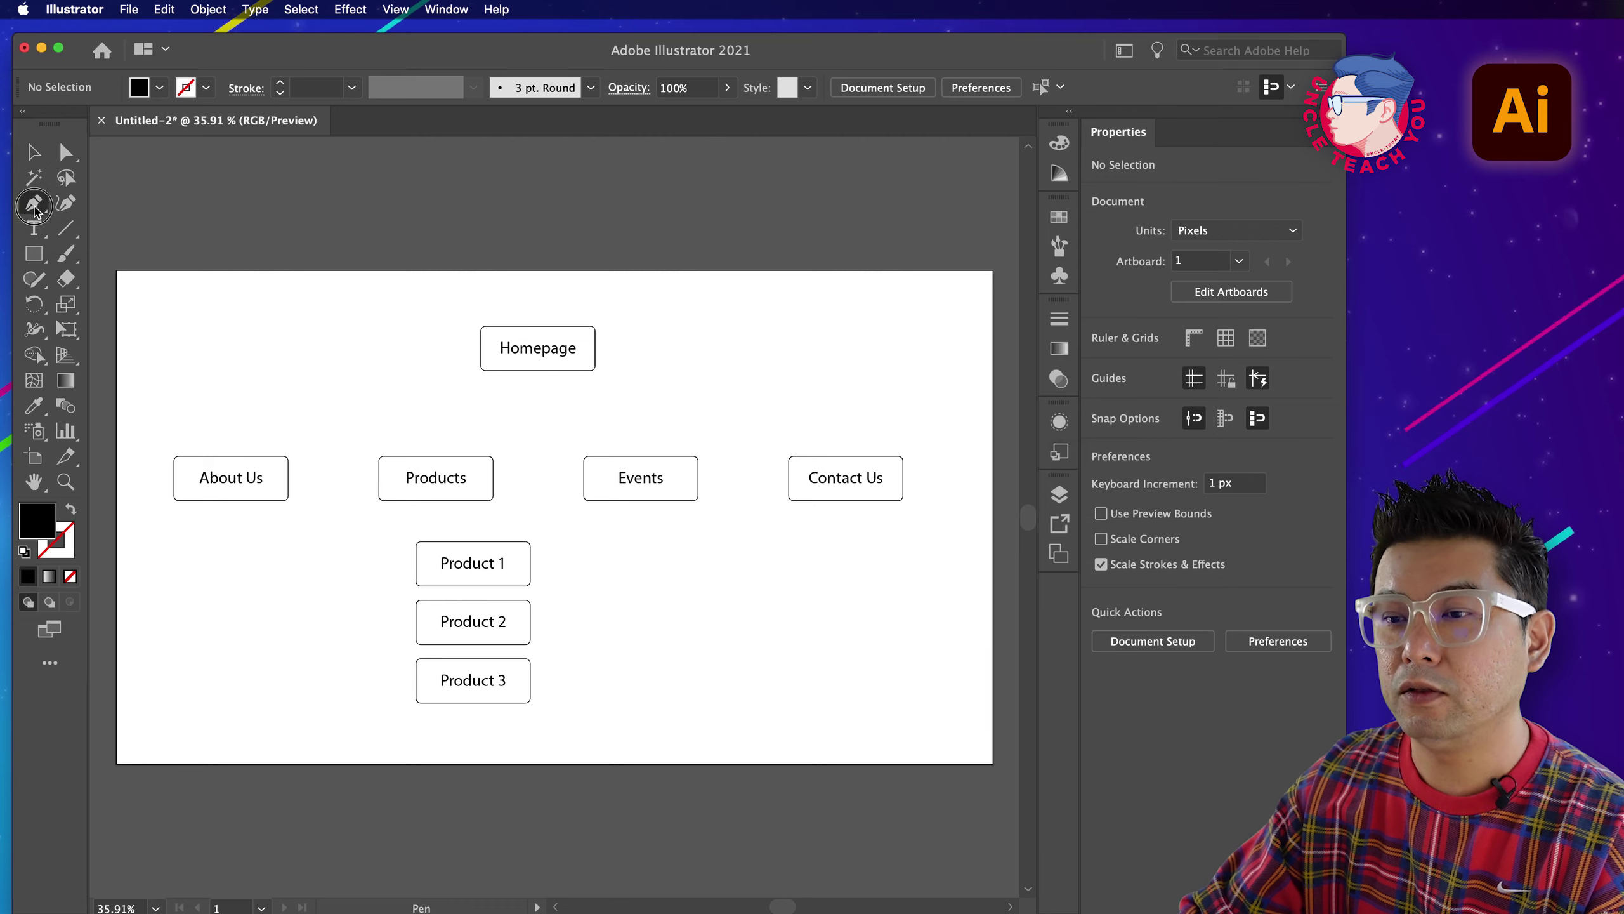
click(202, 456)
click(211, 424)
click(880, 405)
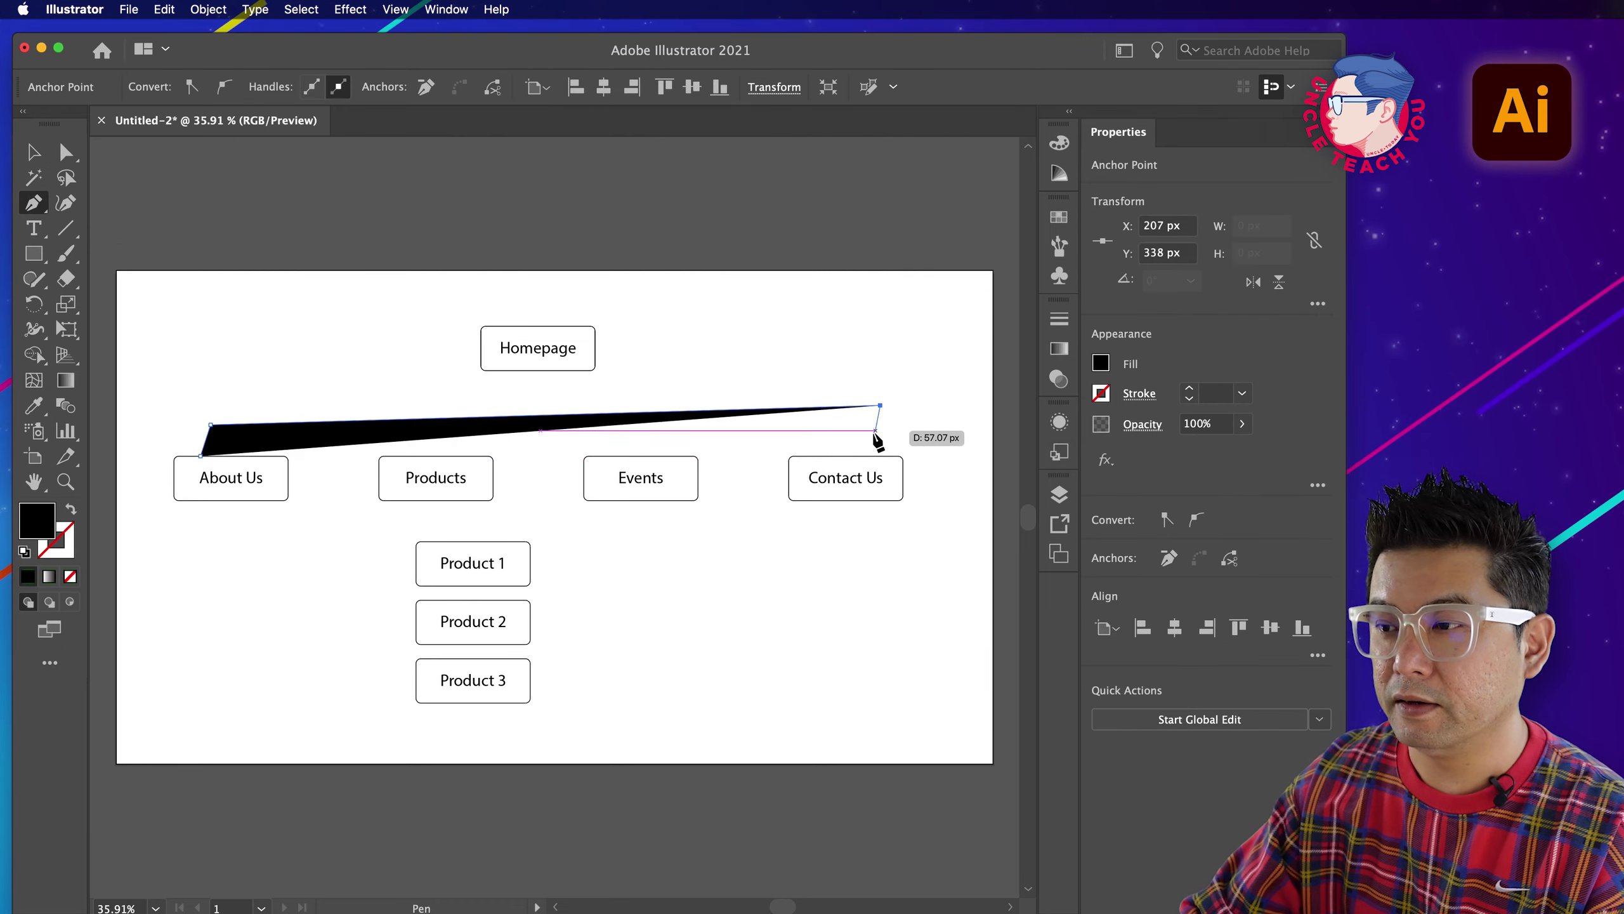
click(870, 457)
key(super+shift+a)
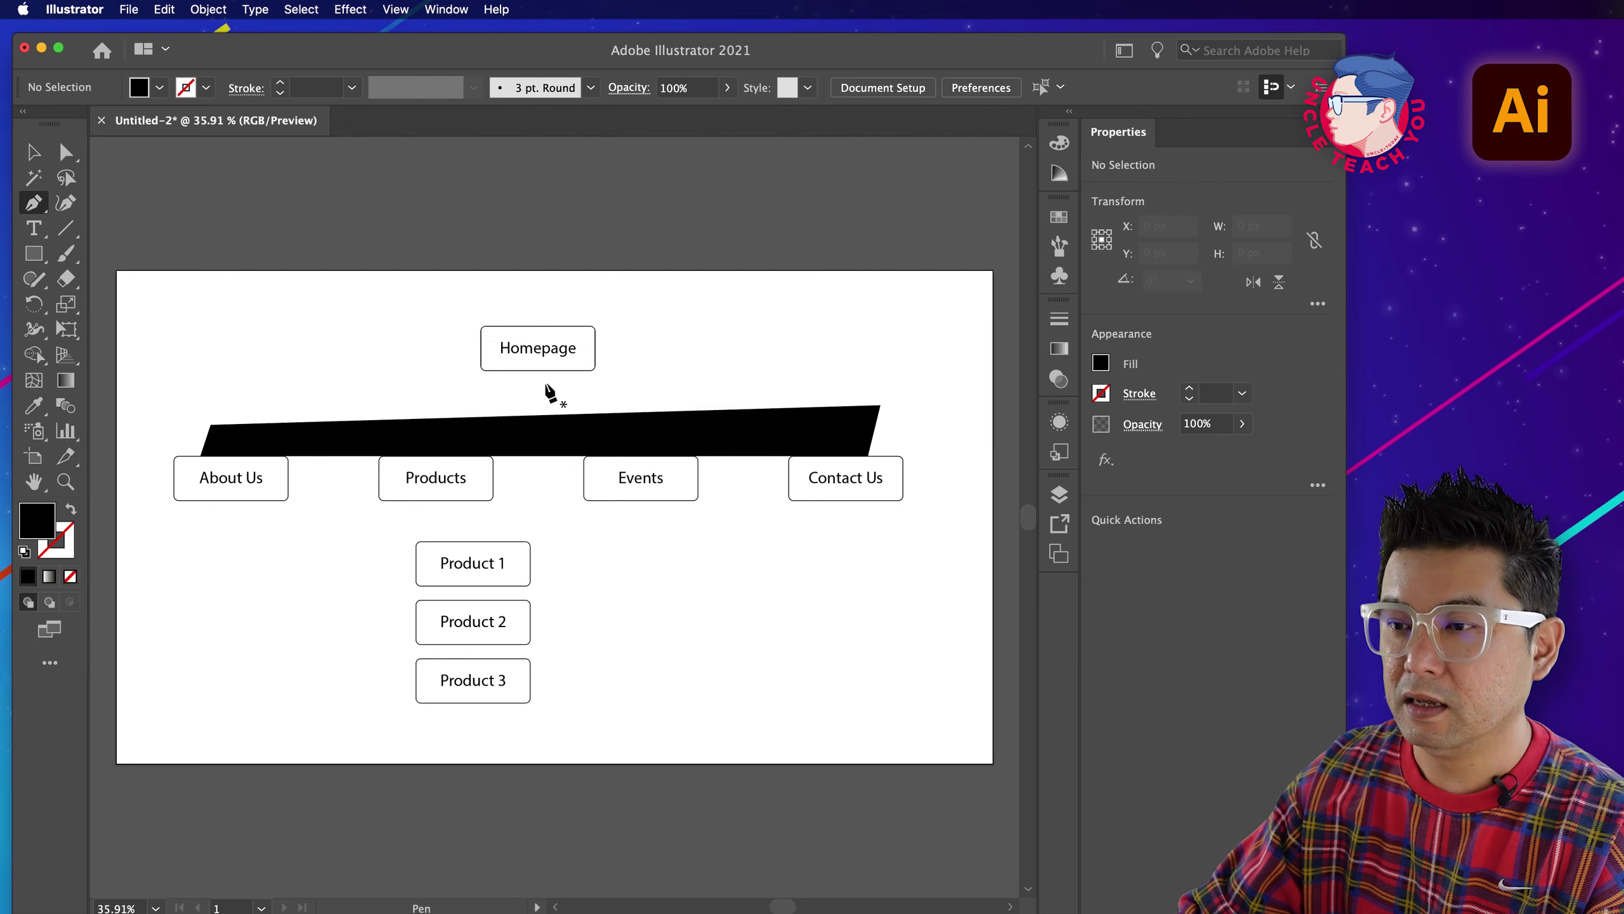
Draw a short line from Homepage's bottom edge down to the crossbar.
click(543, 372)
click(546, 414)
key(v)
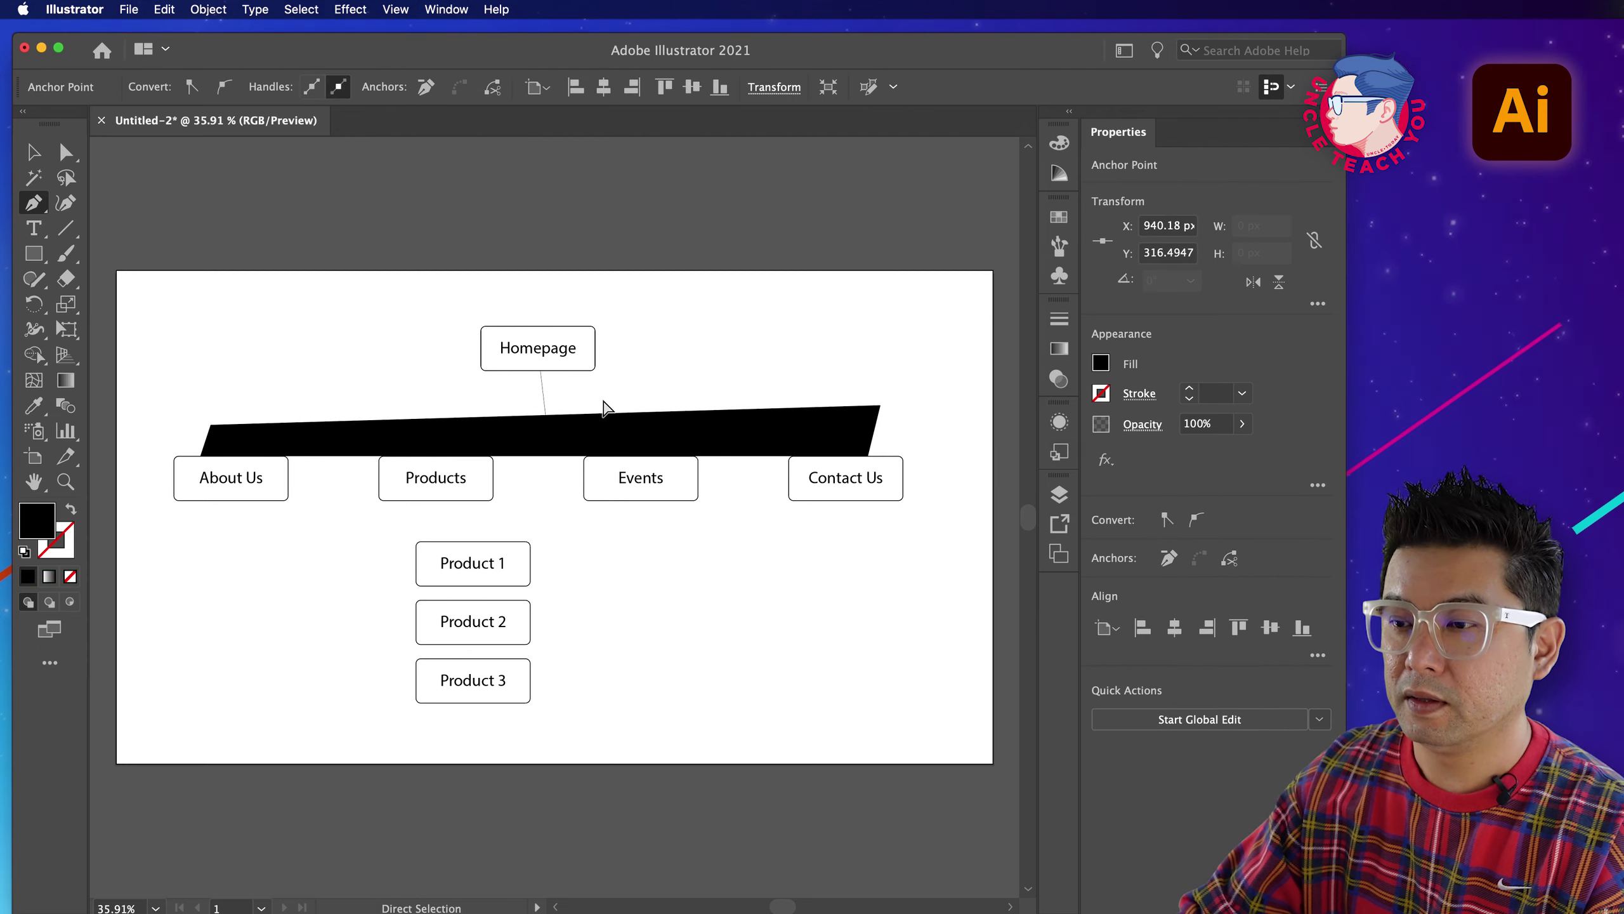
key(super+shift+a)
Swap the black-filled crossbar's fill and stroke so it shows as an outline.
click(595, 438)
key(shift+x)
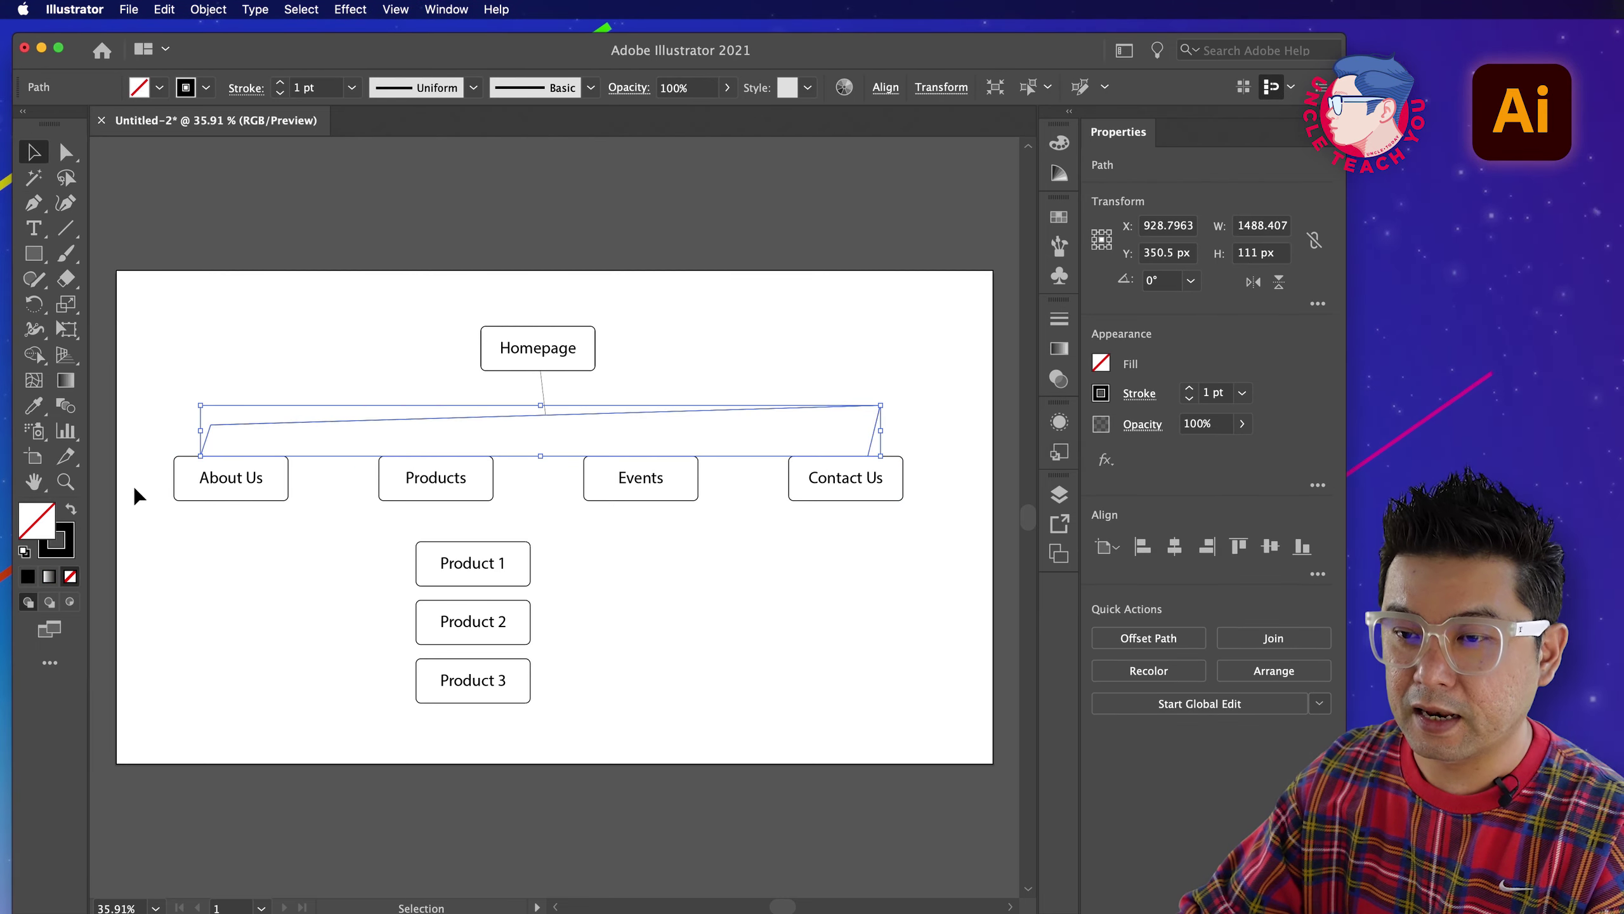
click(543, 390)
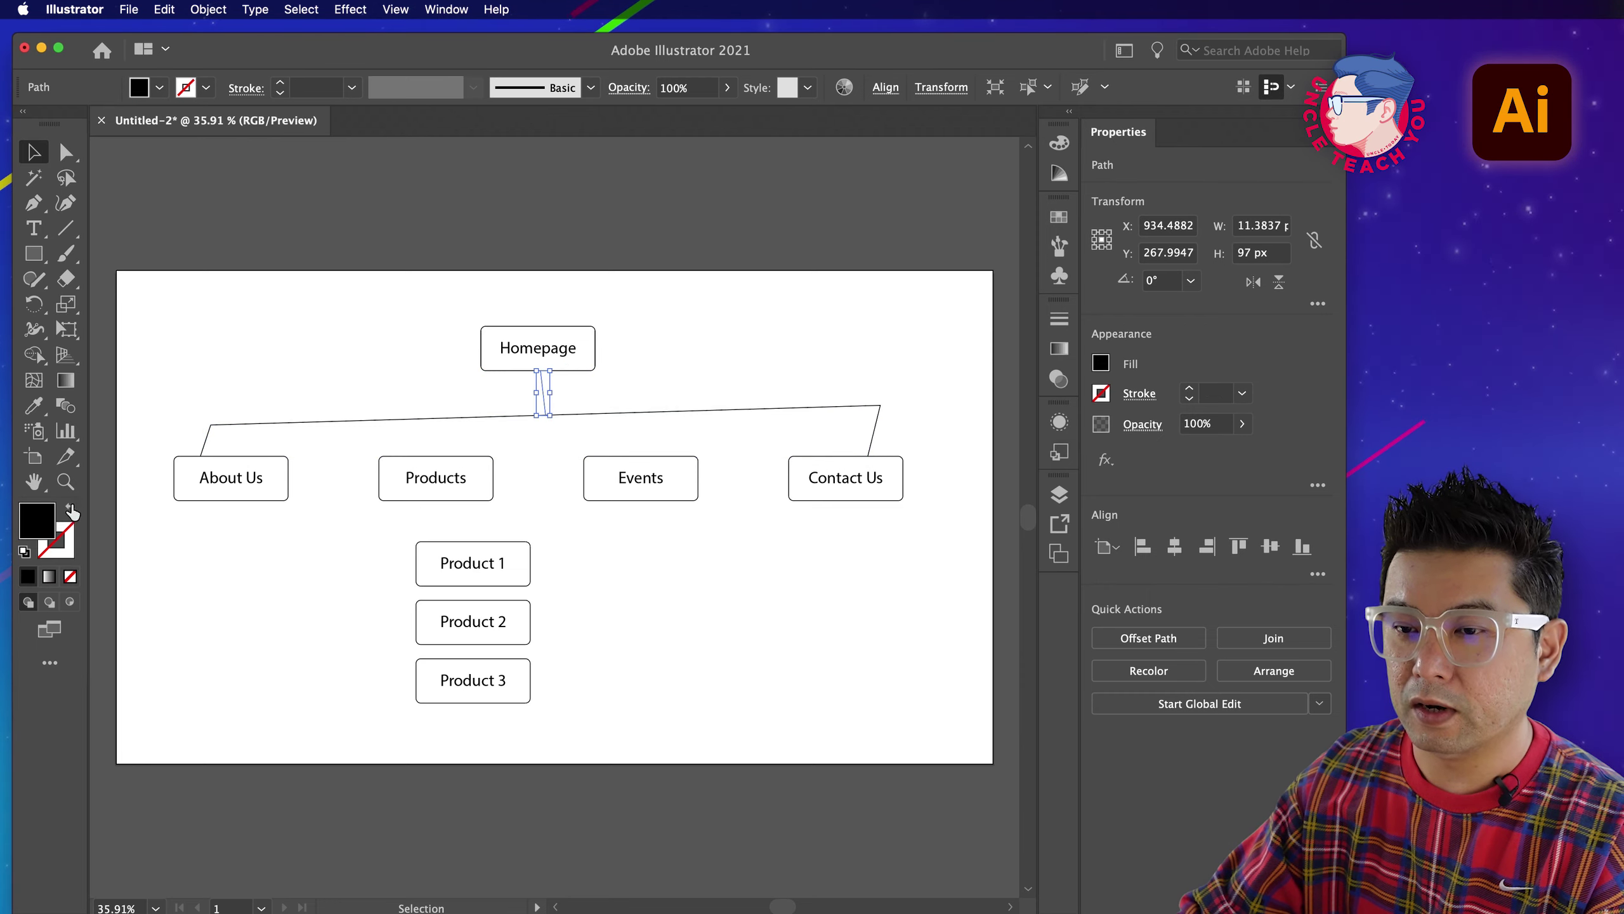
click(197, 388)
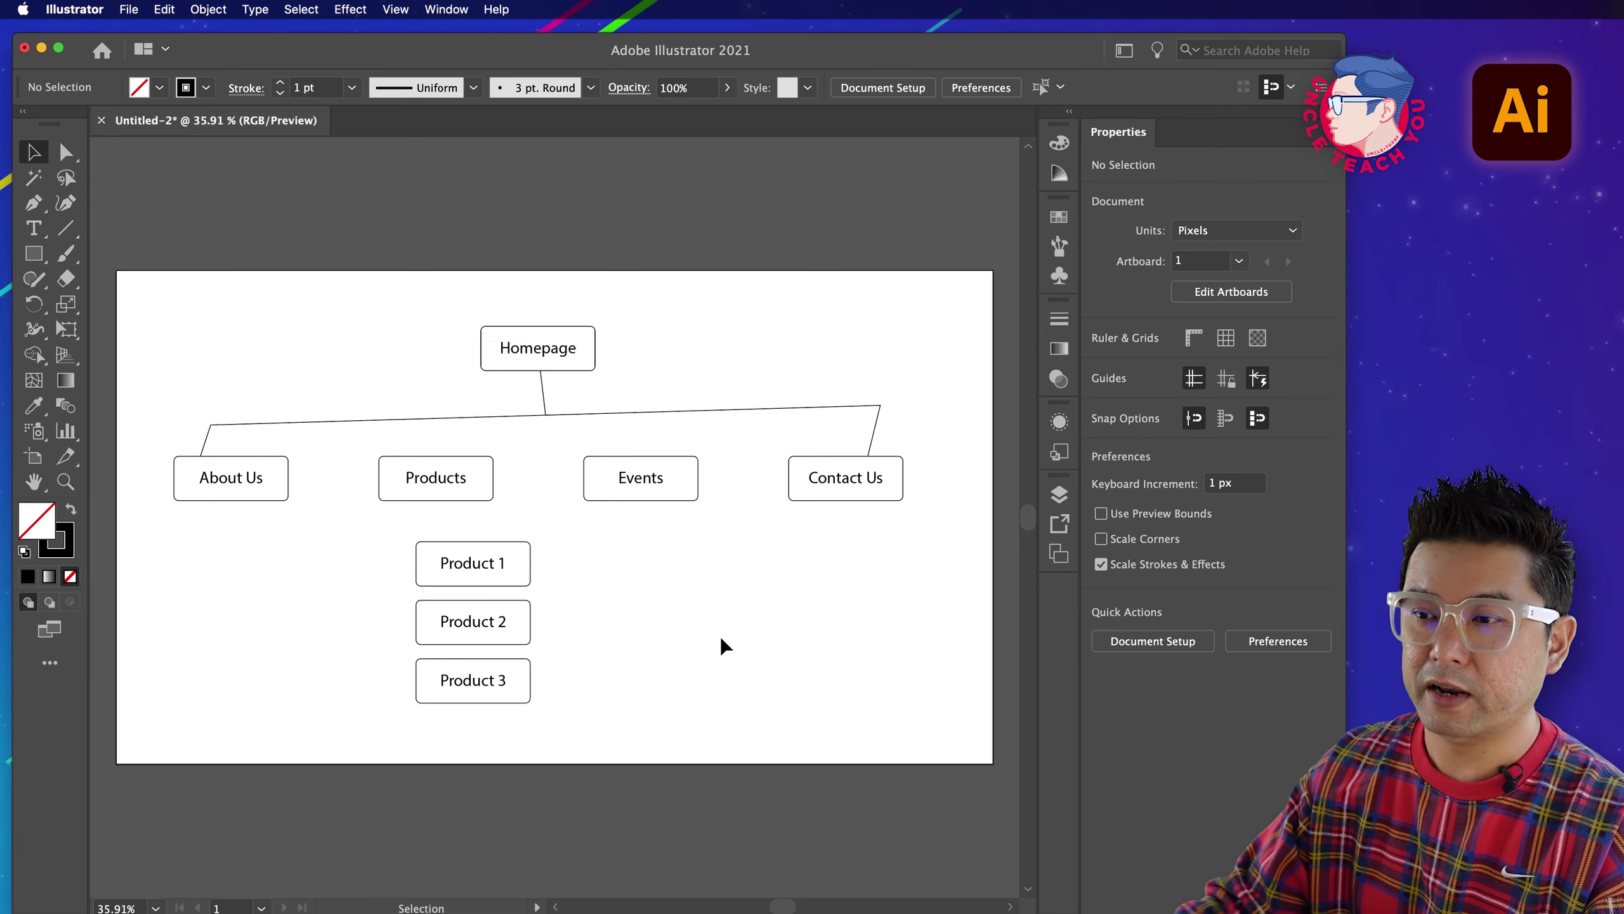
Delete the rough connector lines and start a new straight Pen path on About Us's top edge.
drag(901, 427, 179, 400)
key(Delete)
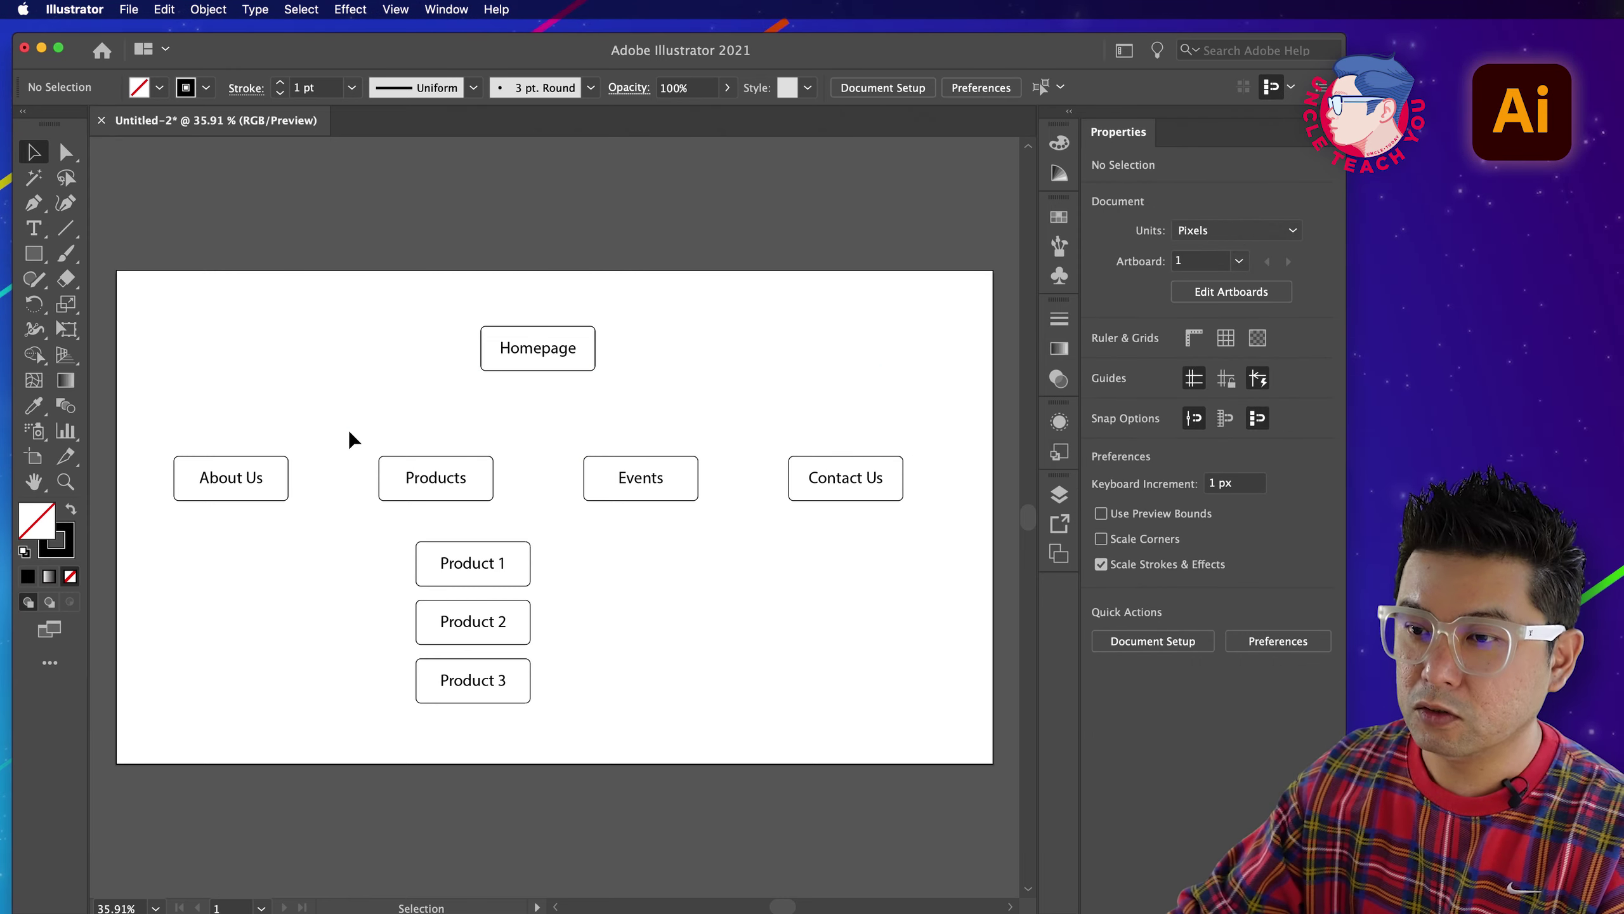
click(38, 209)
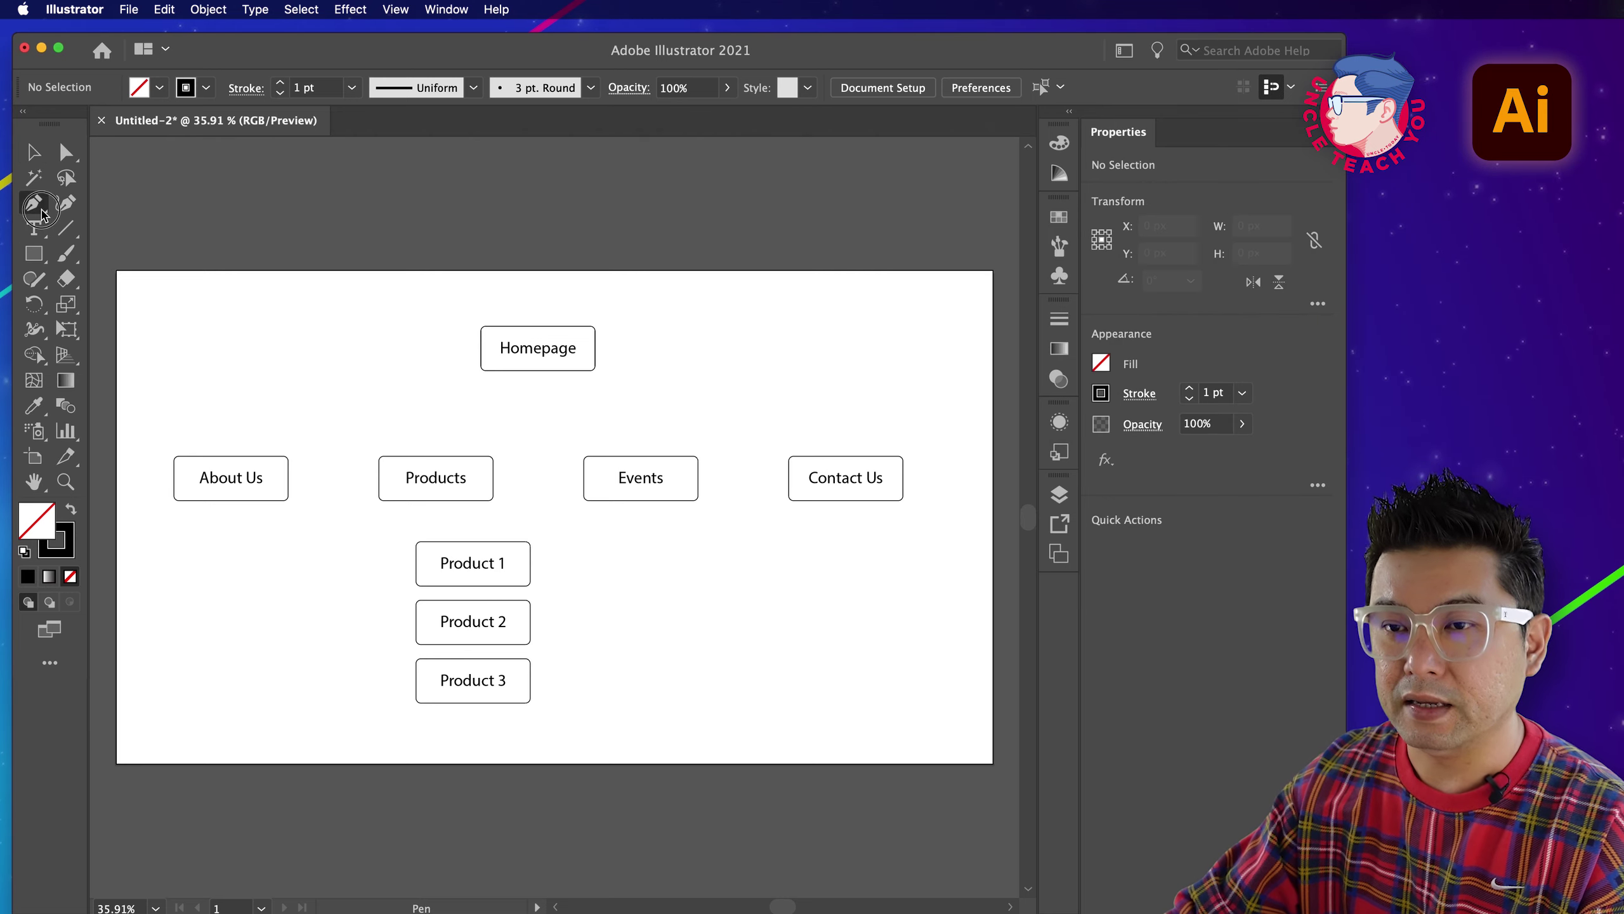
click(231, 457)
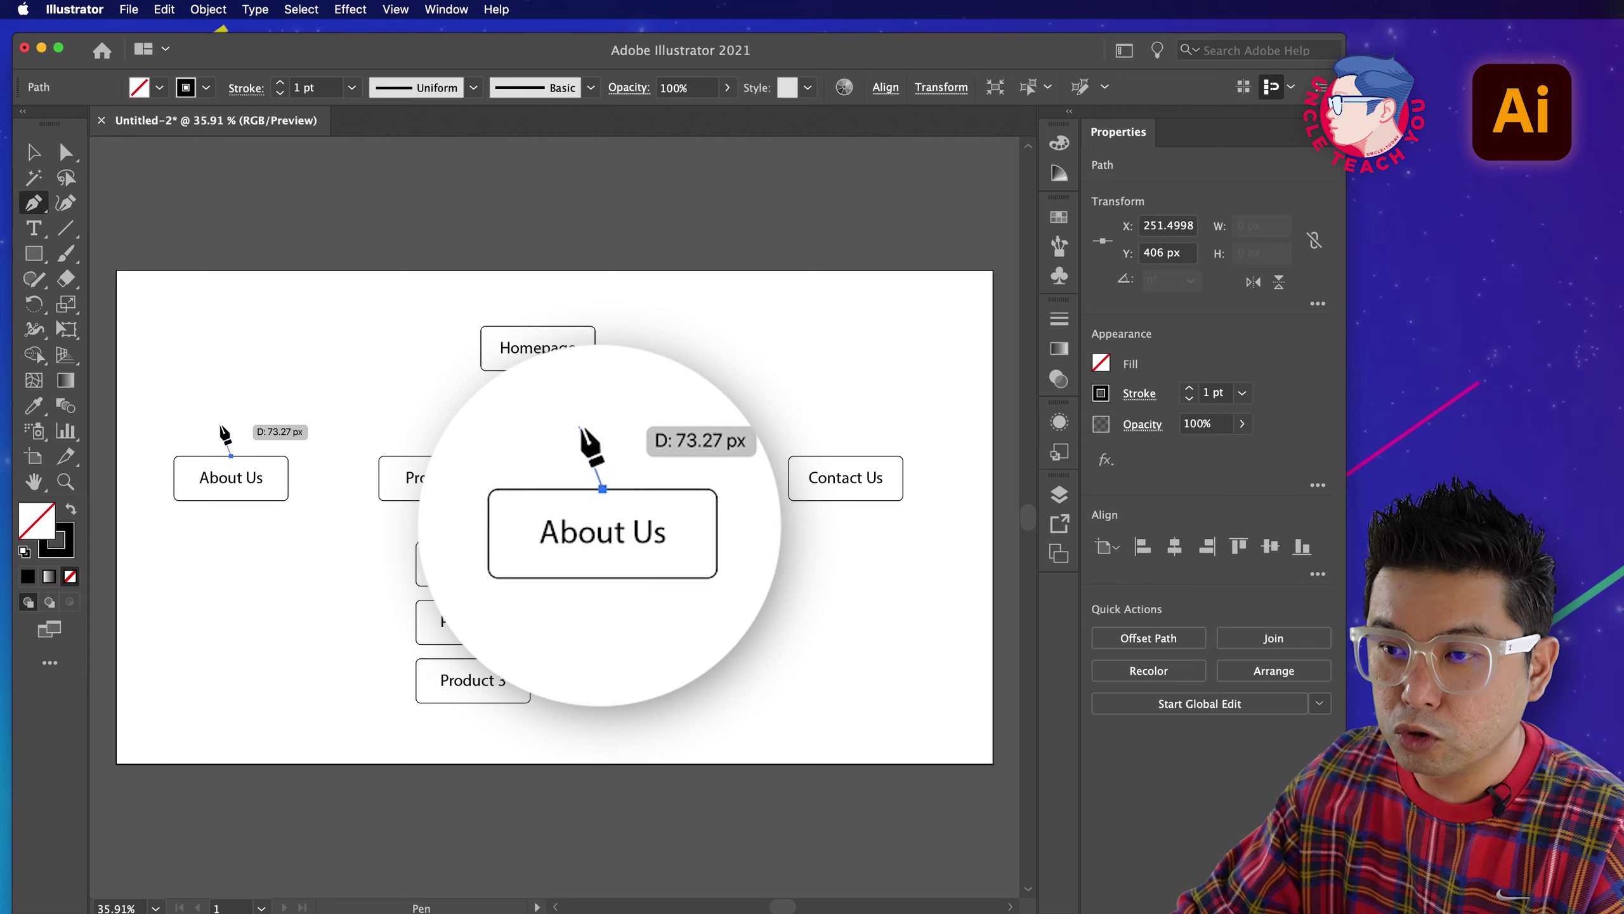
key(shift)
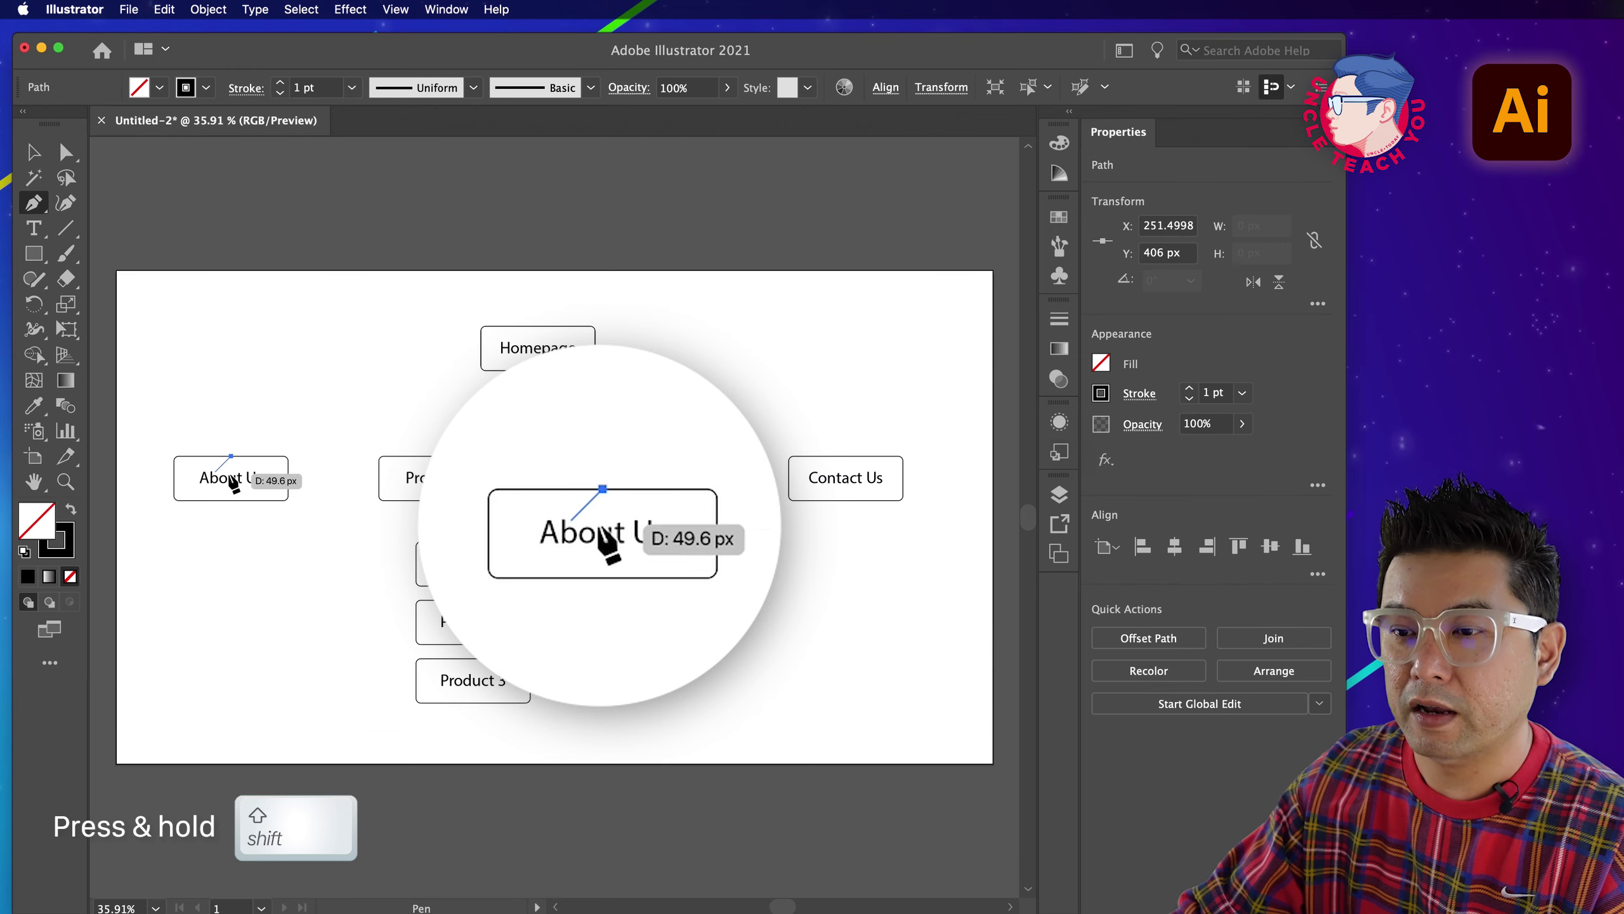
Draw the bracket connector up from About Us, across, and down onto Contact Us's top edge.
click(231, 411)
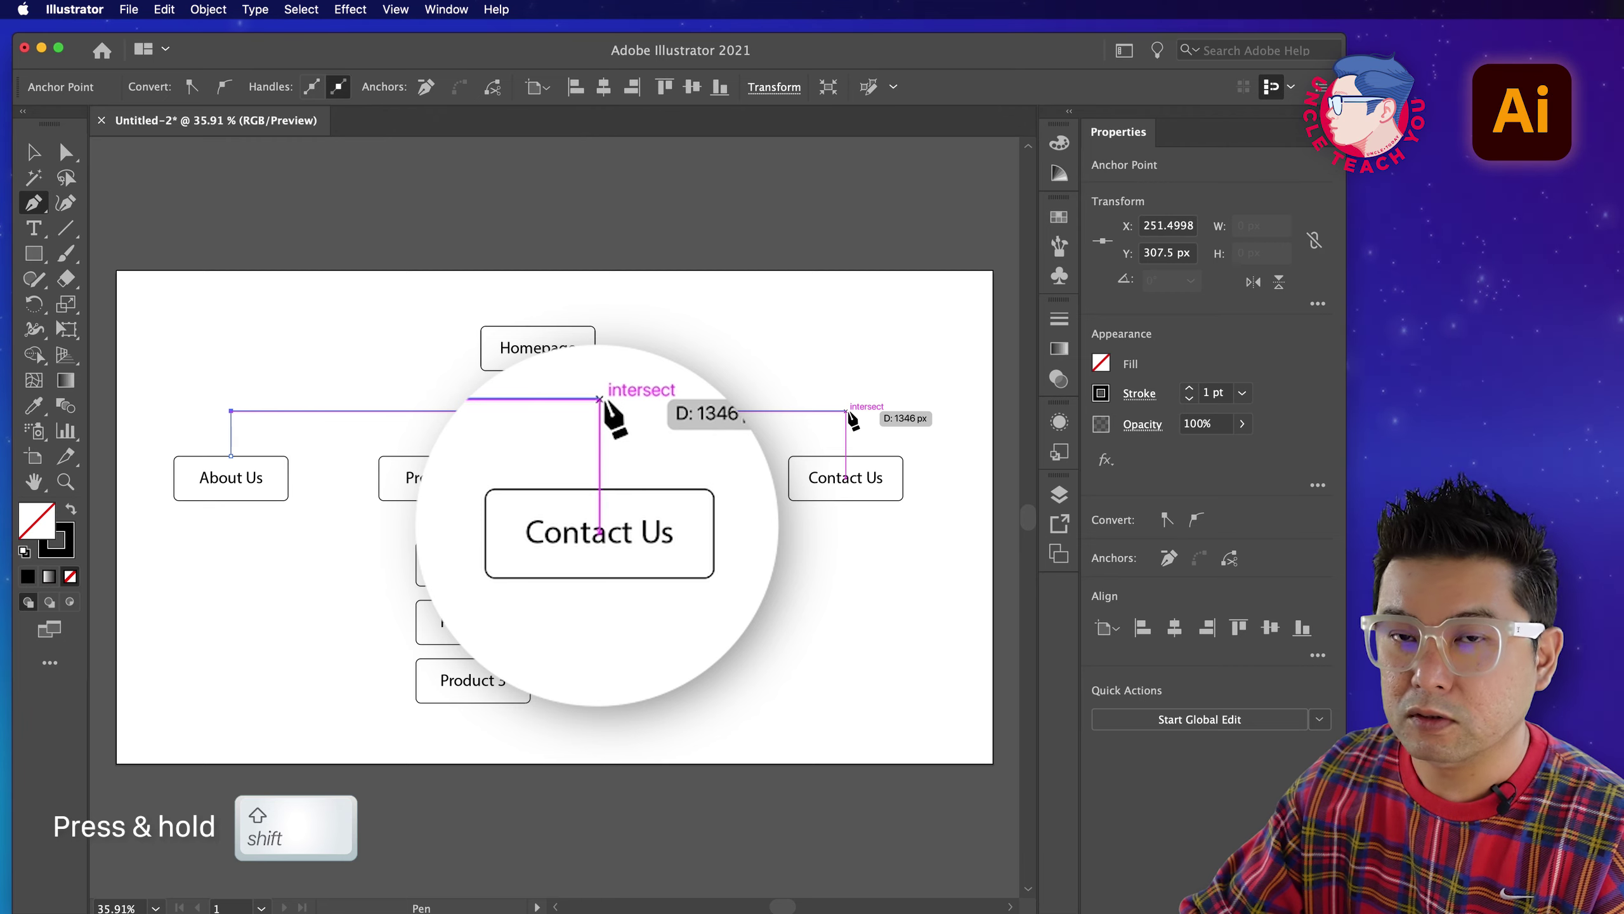
shift+click(845, 411)
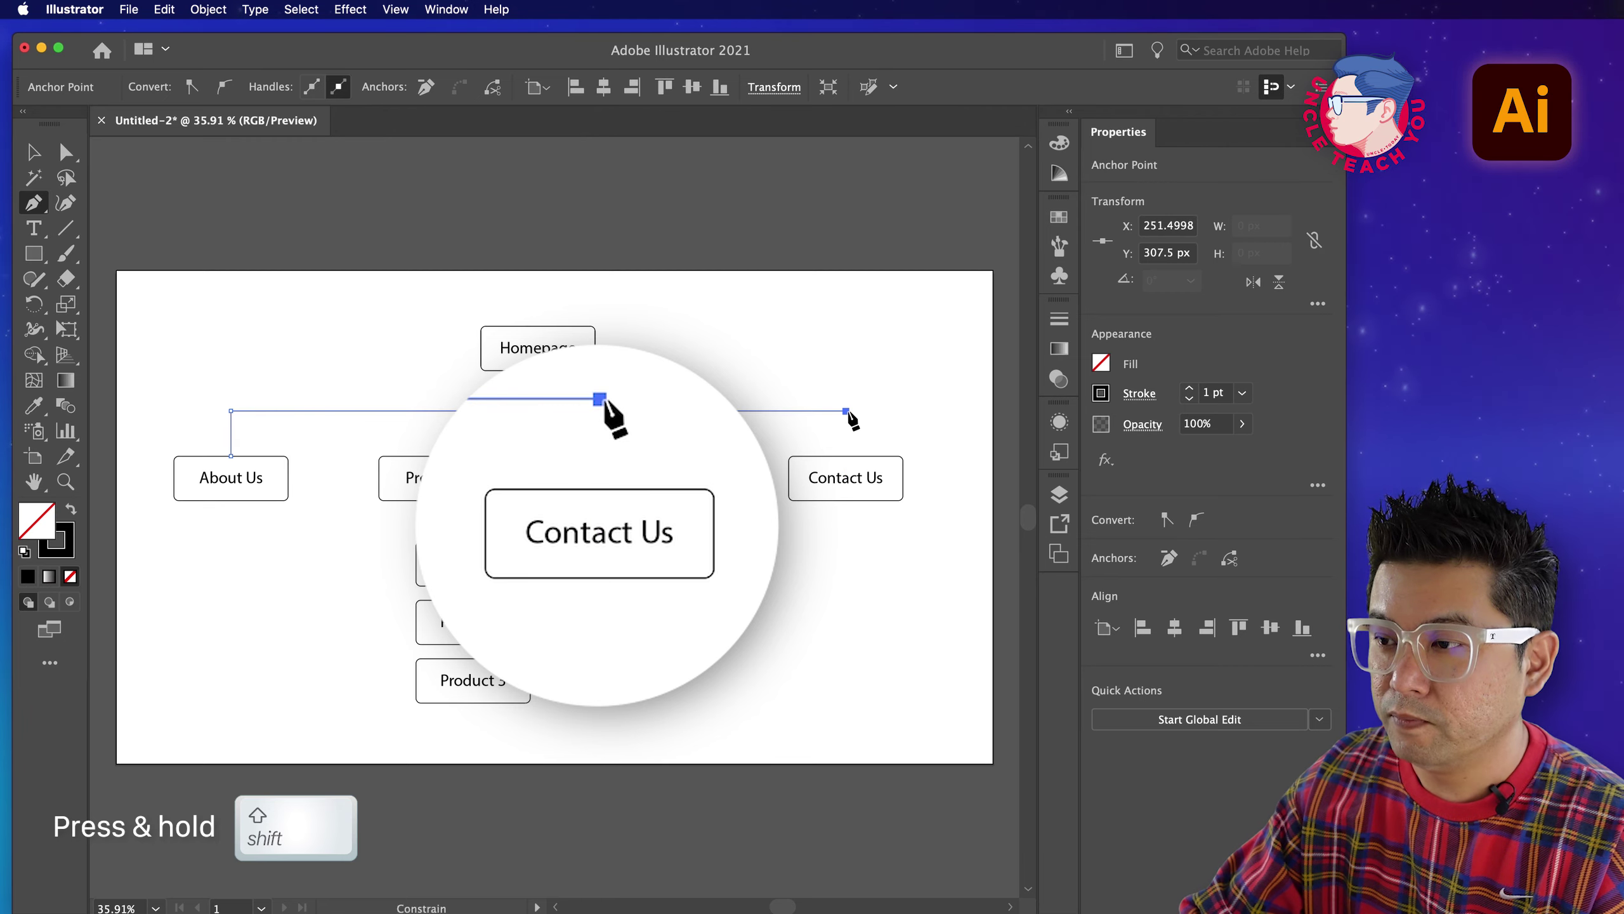
shift+click(845, 456)
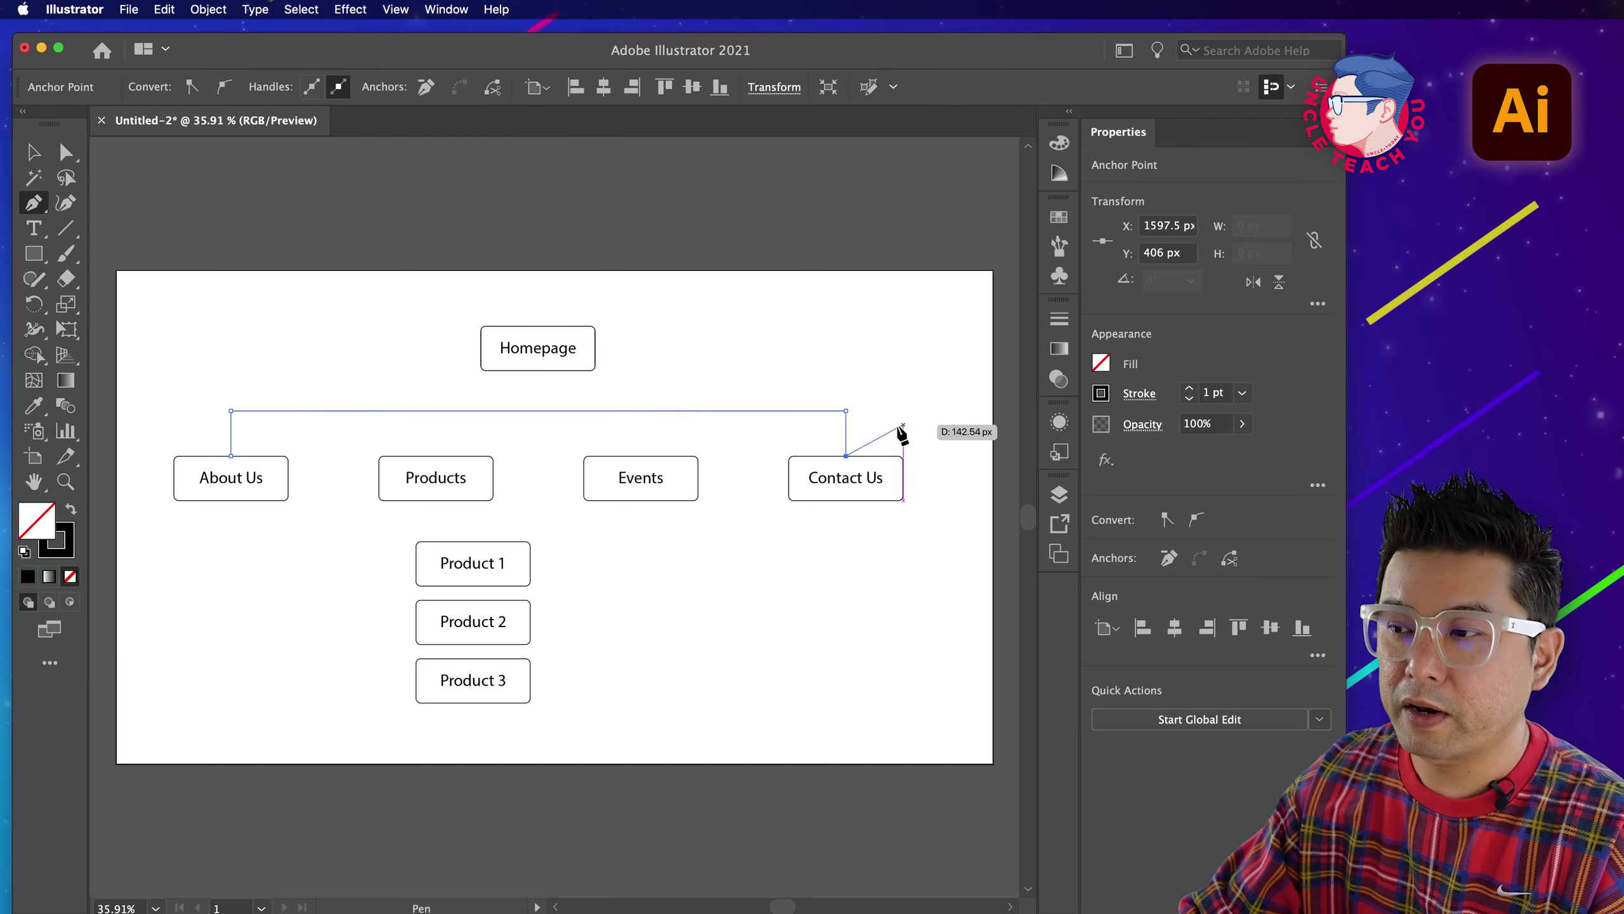
click(939, 341)
click(740, 300)
click(686, 383)
click(814, 370)
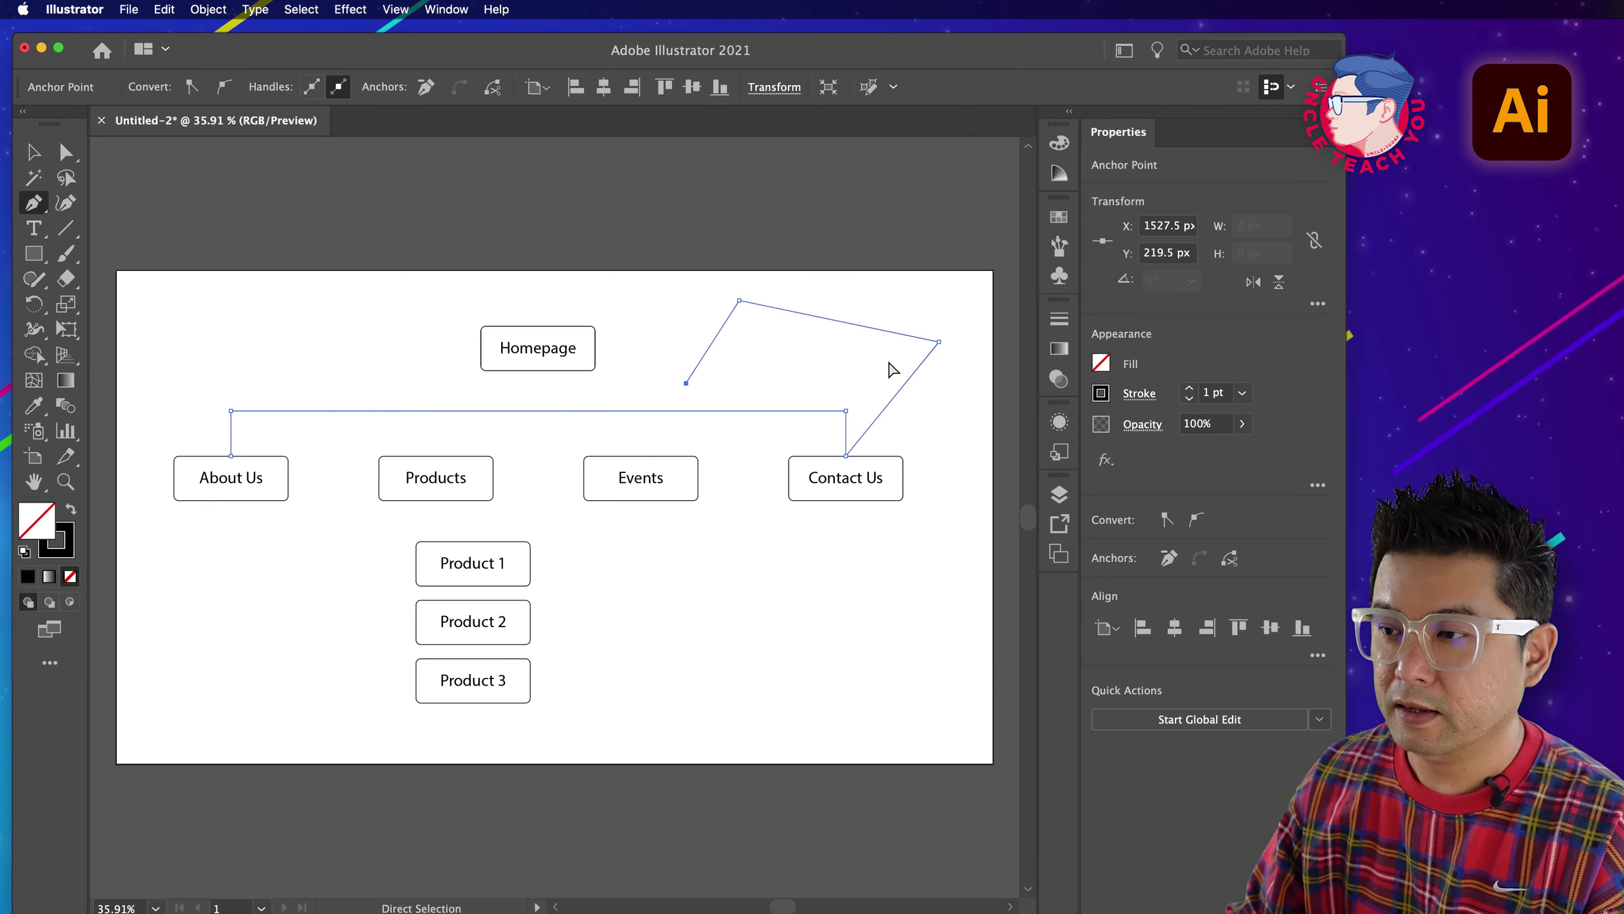
click(846, 456)
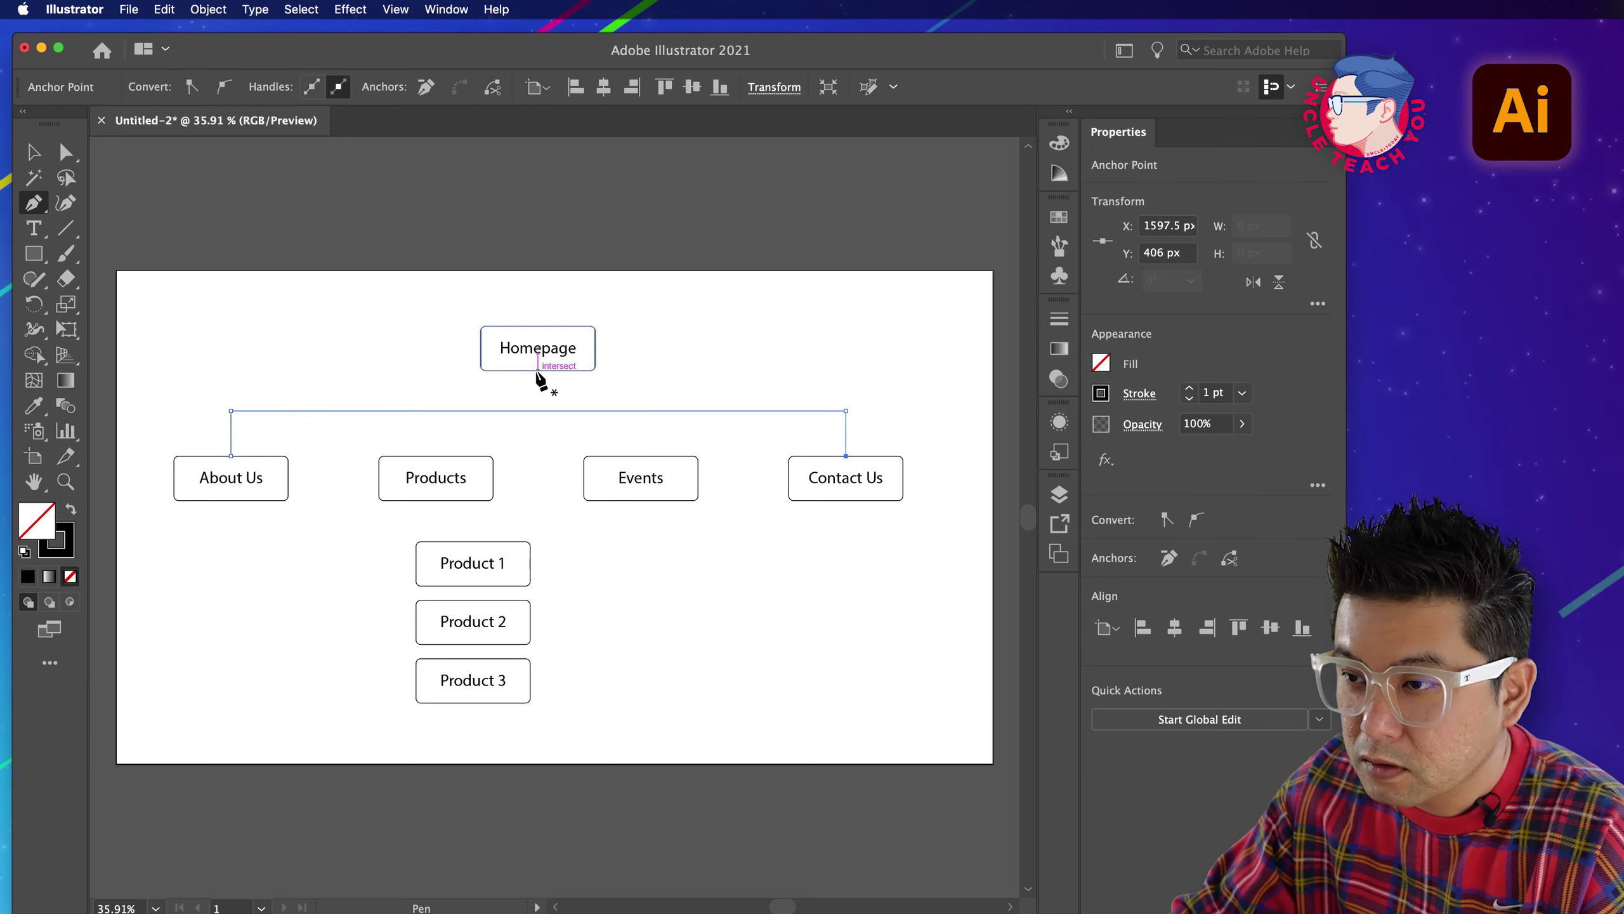
Draw a vertical line from Homepage's bottom centre down to the horizontal connector.
click(538, 371)
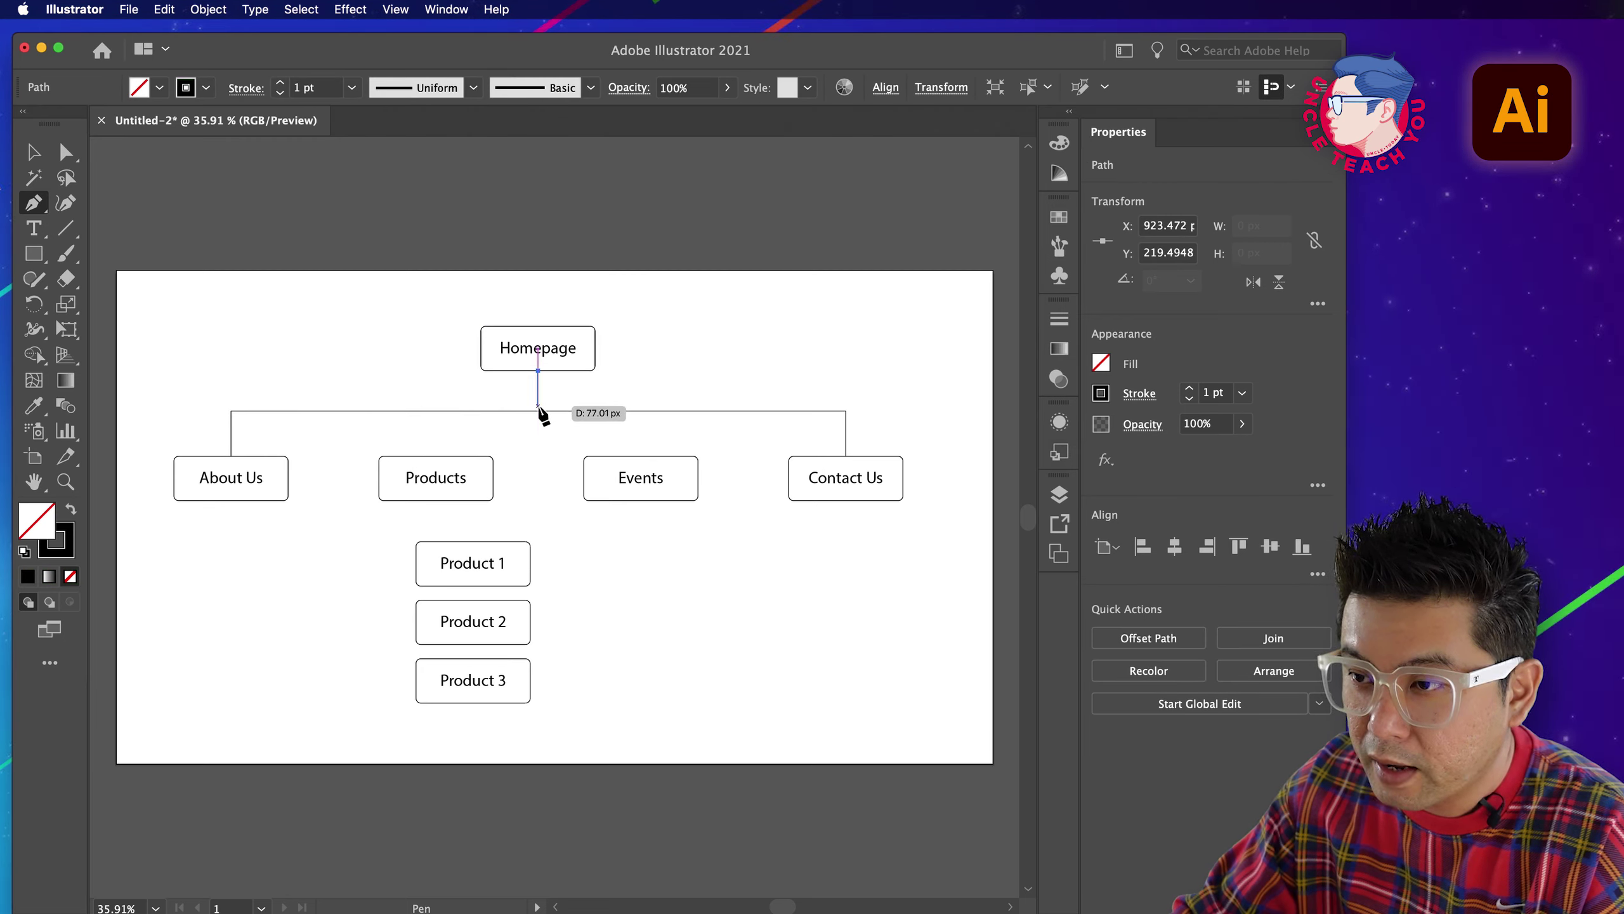
click(538, 410)
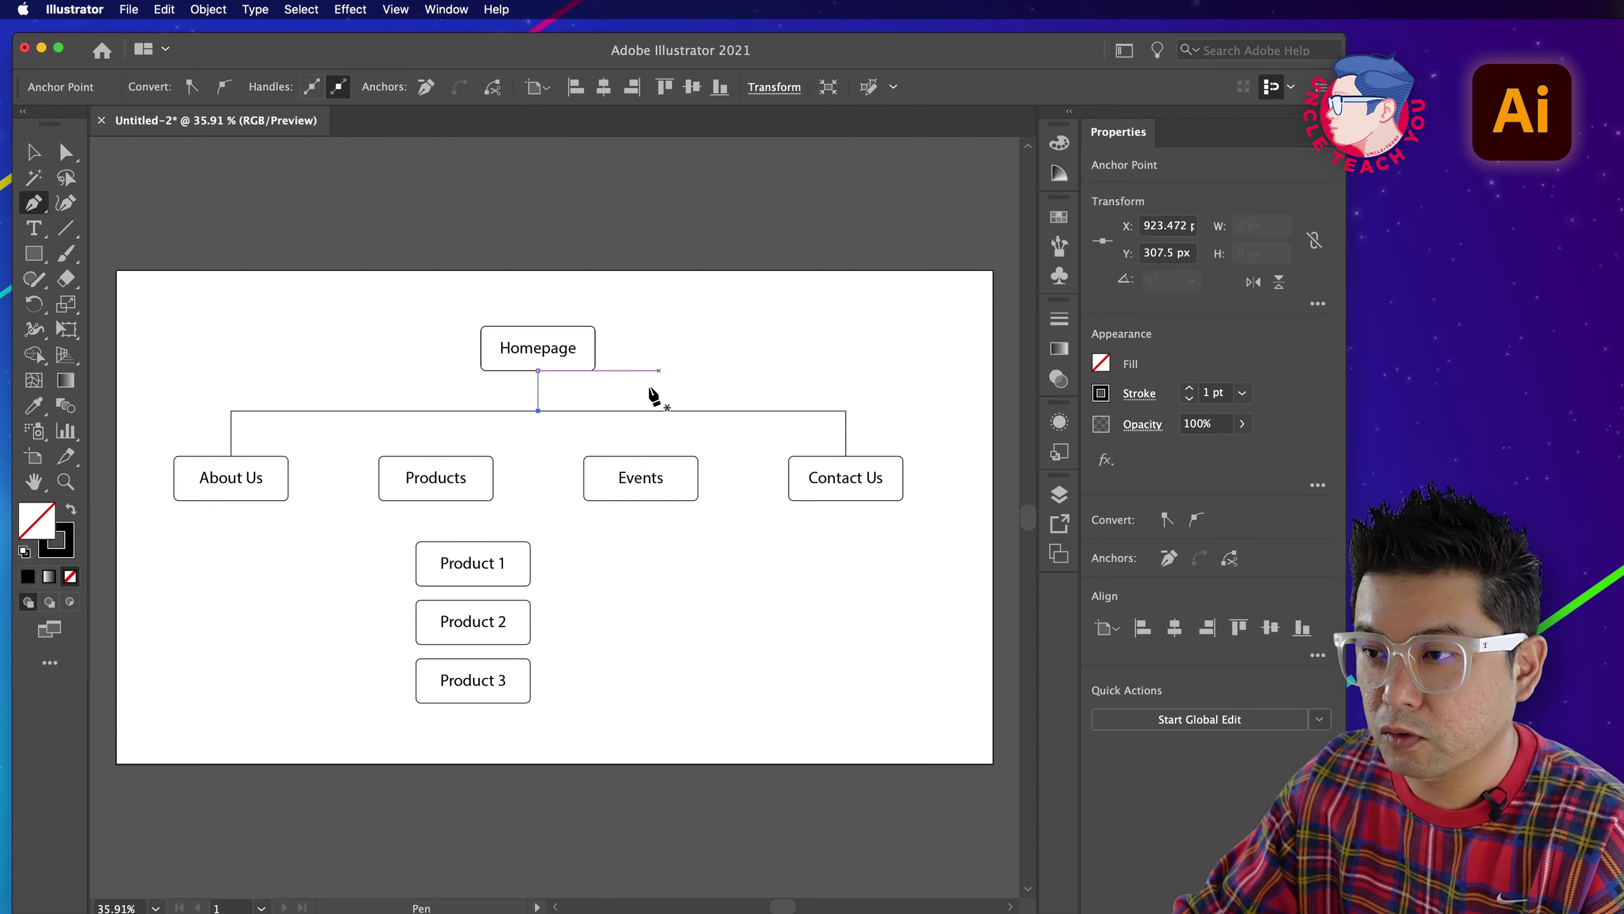
key(v)
click(307, 465)
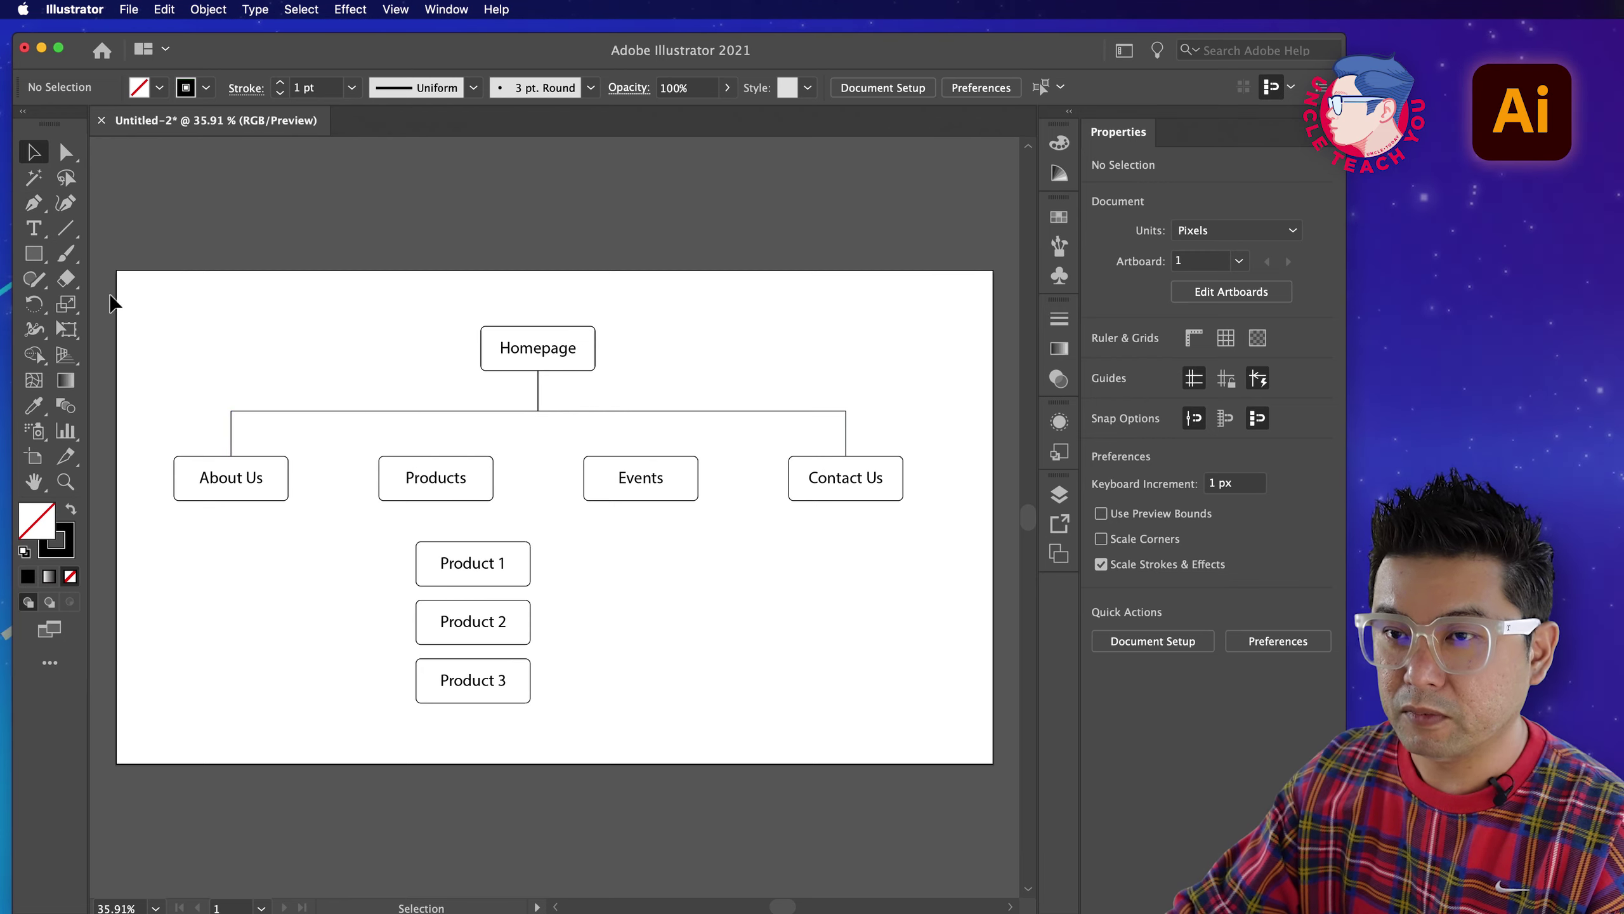
Add vertical lines from the tops of Products and Events up to the horizontal connector.
click(32, 210)
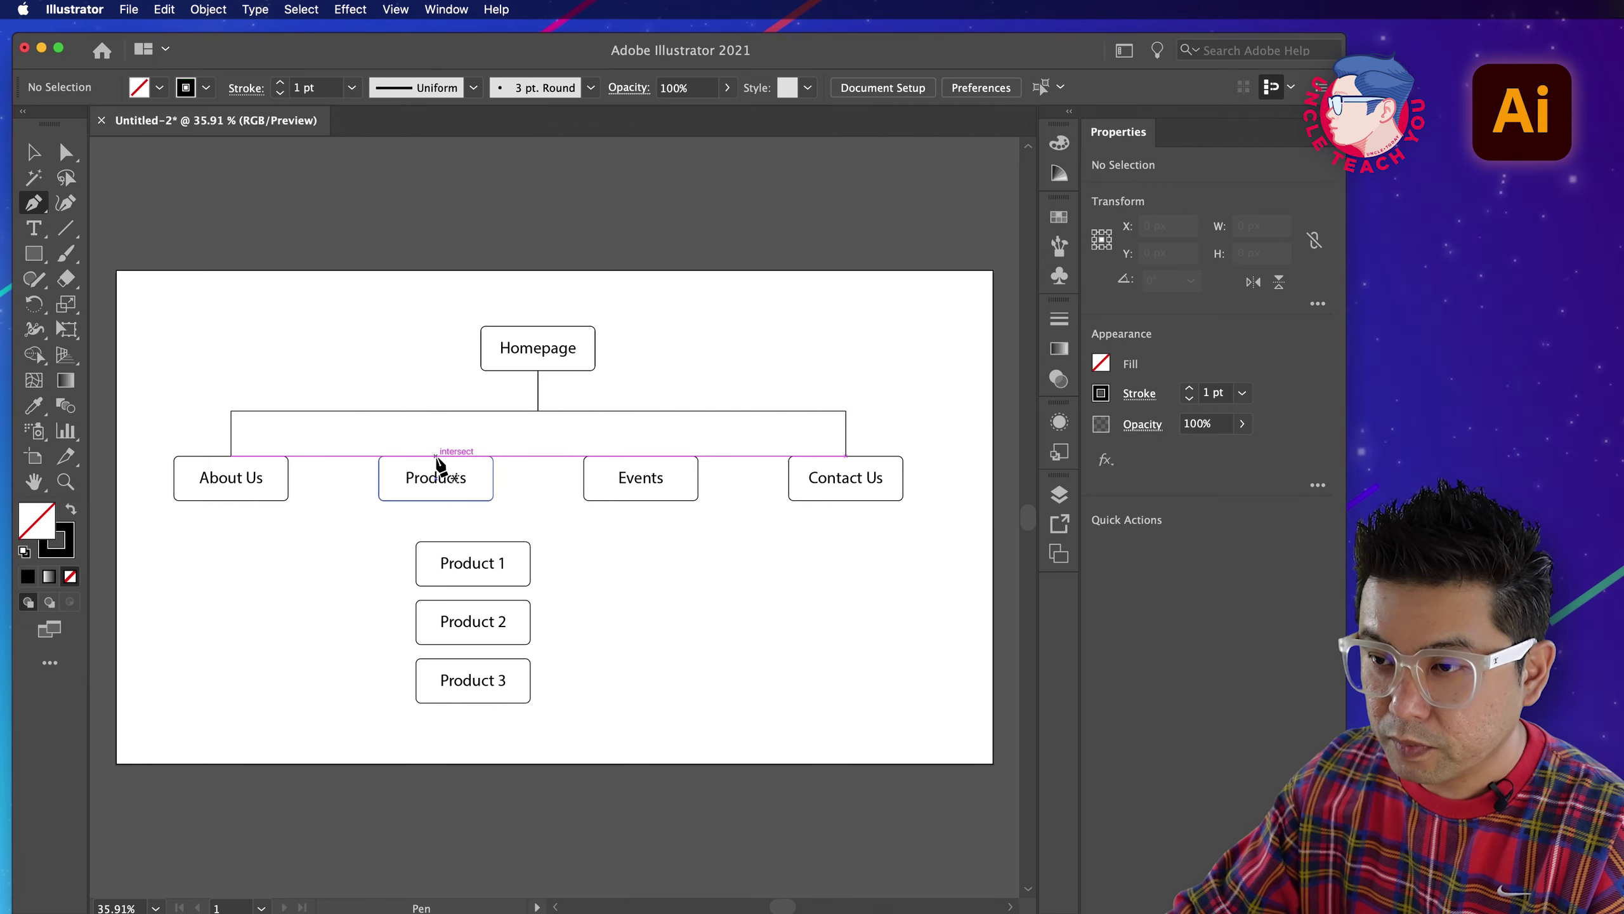
click(435, 456)
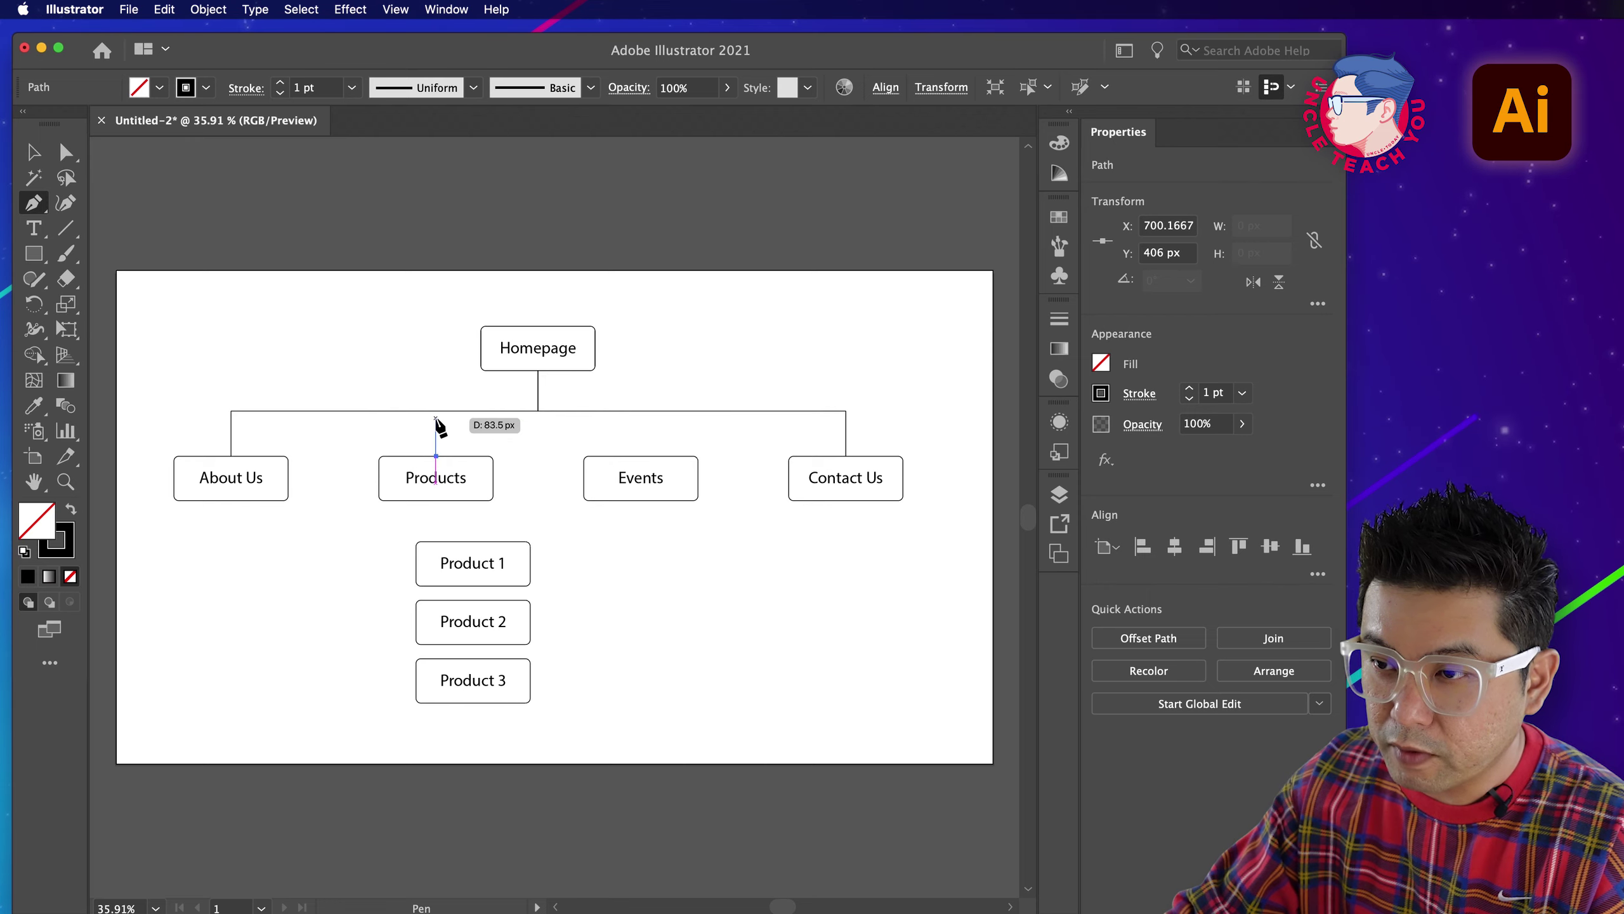
click(435, 411)
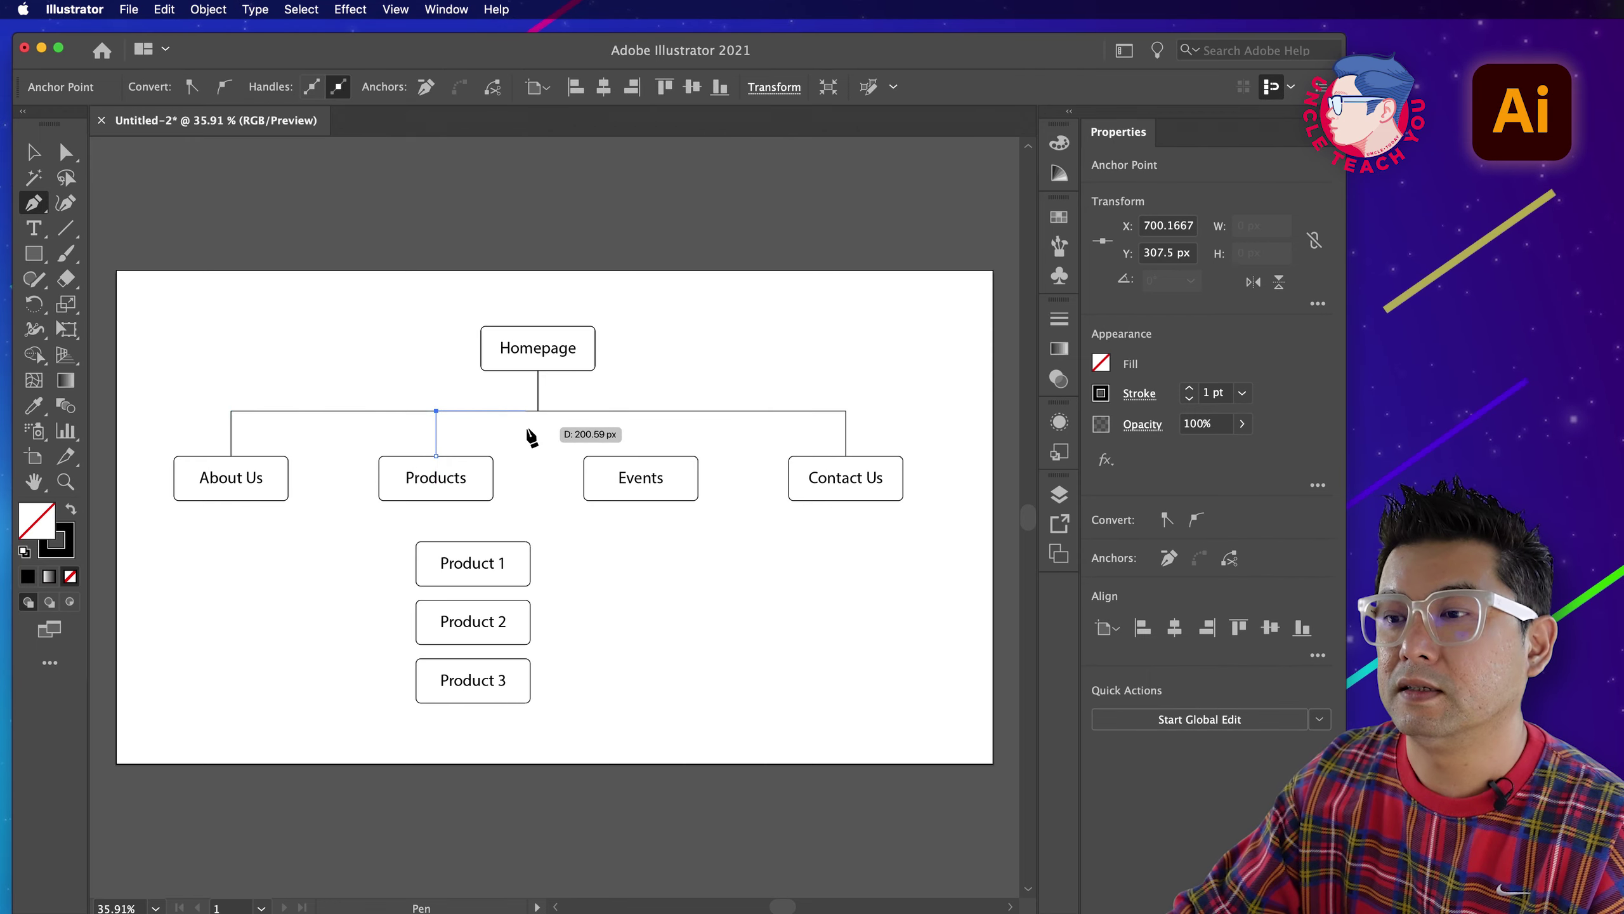
click(641, 457)
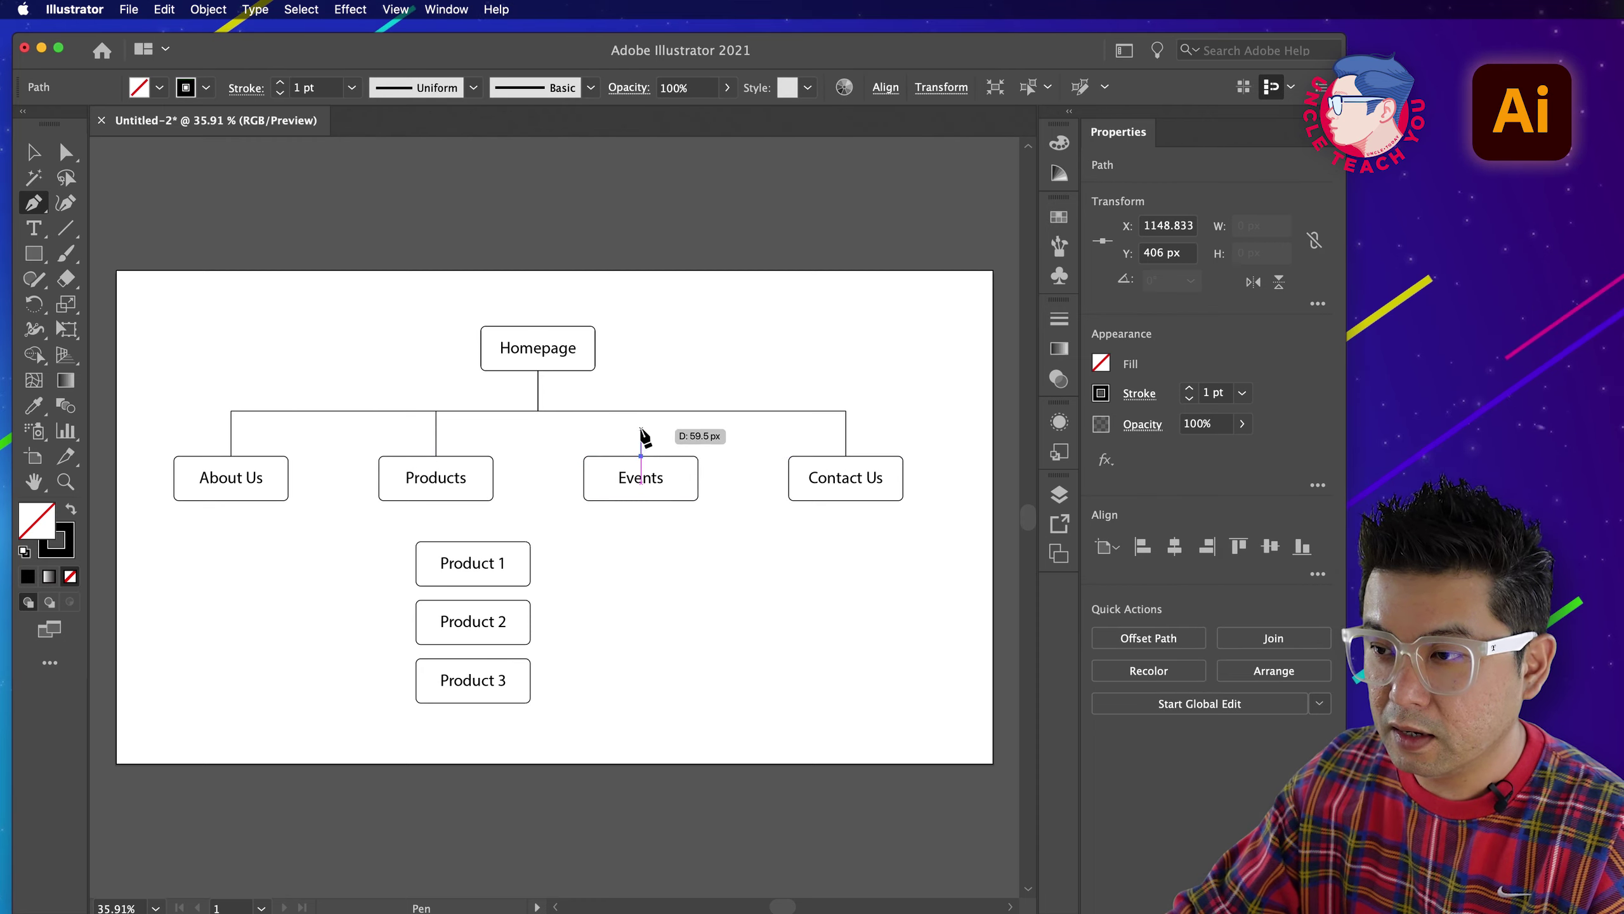
click(640, 410)
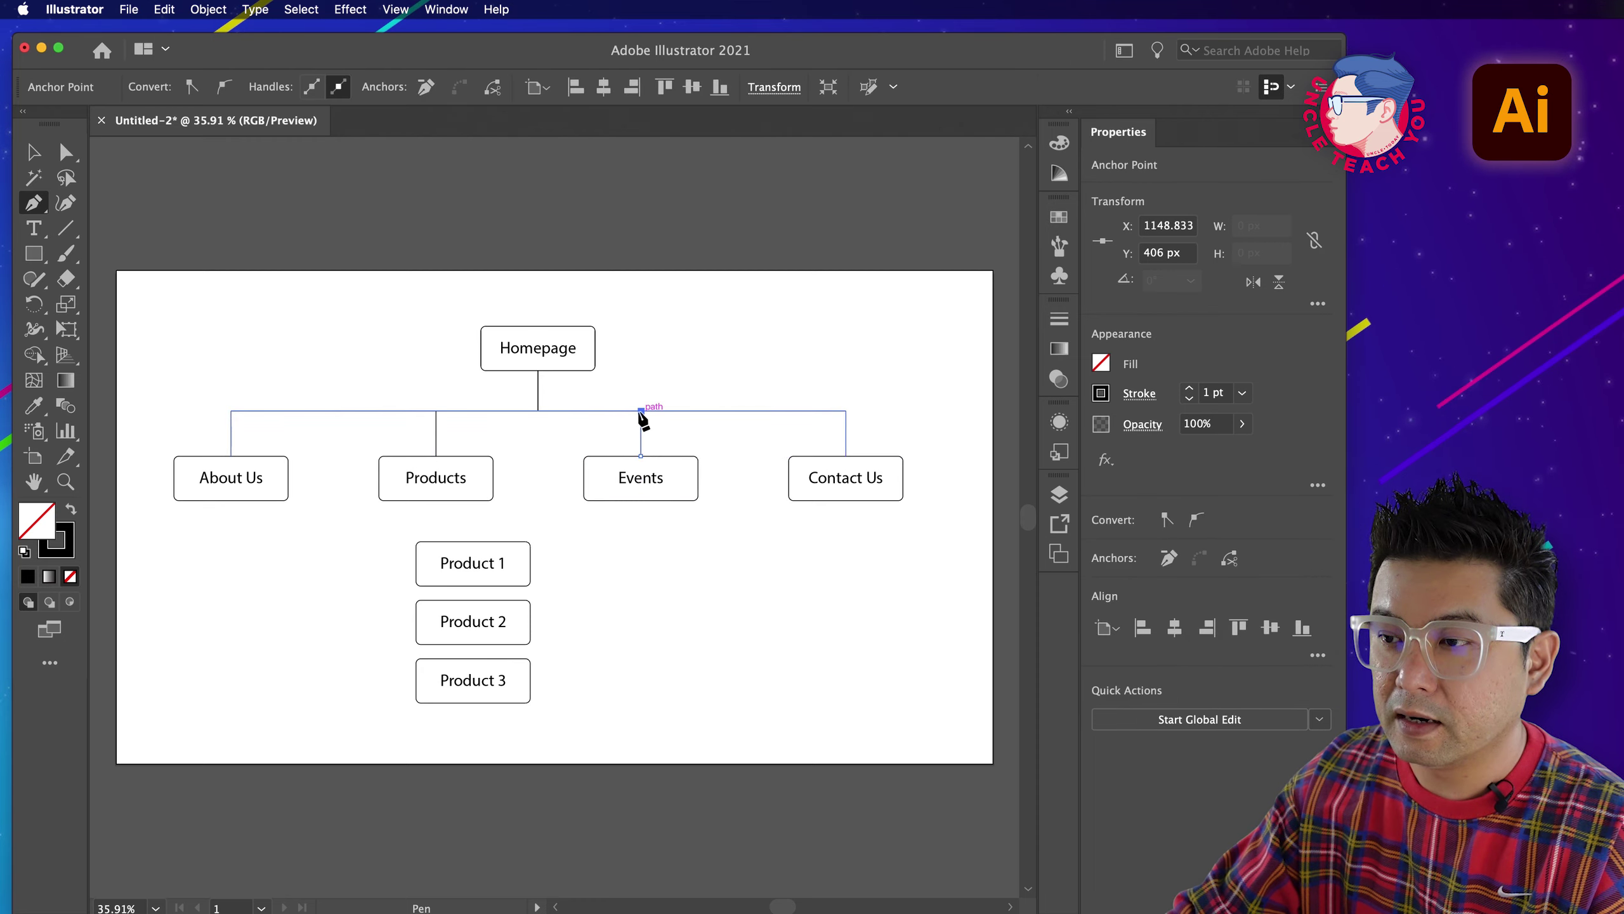
super+click(771, 470)
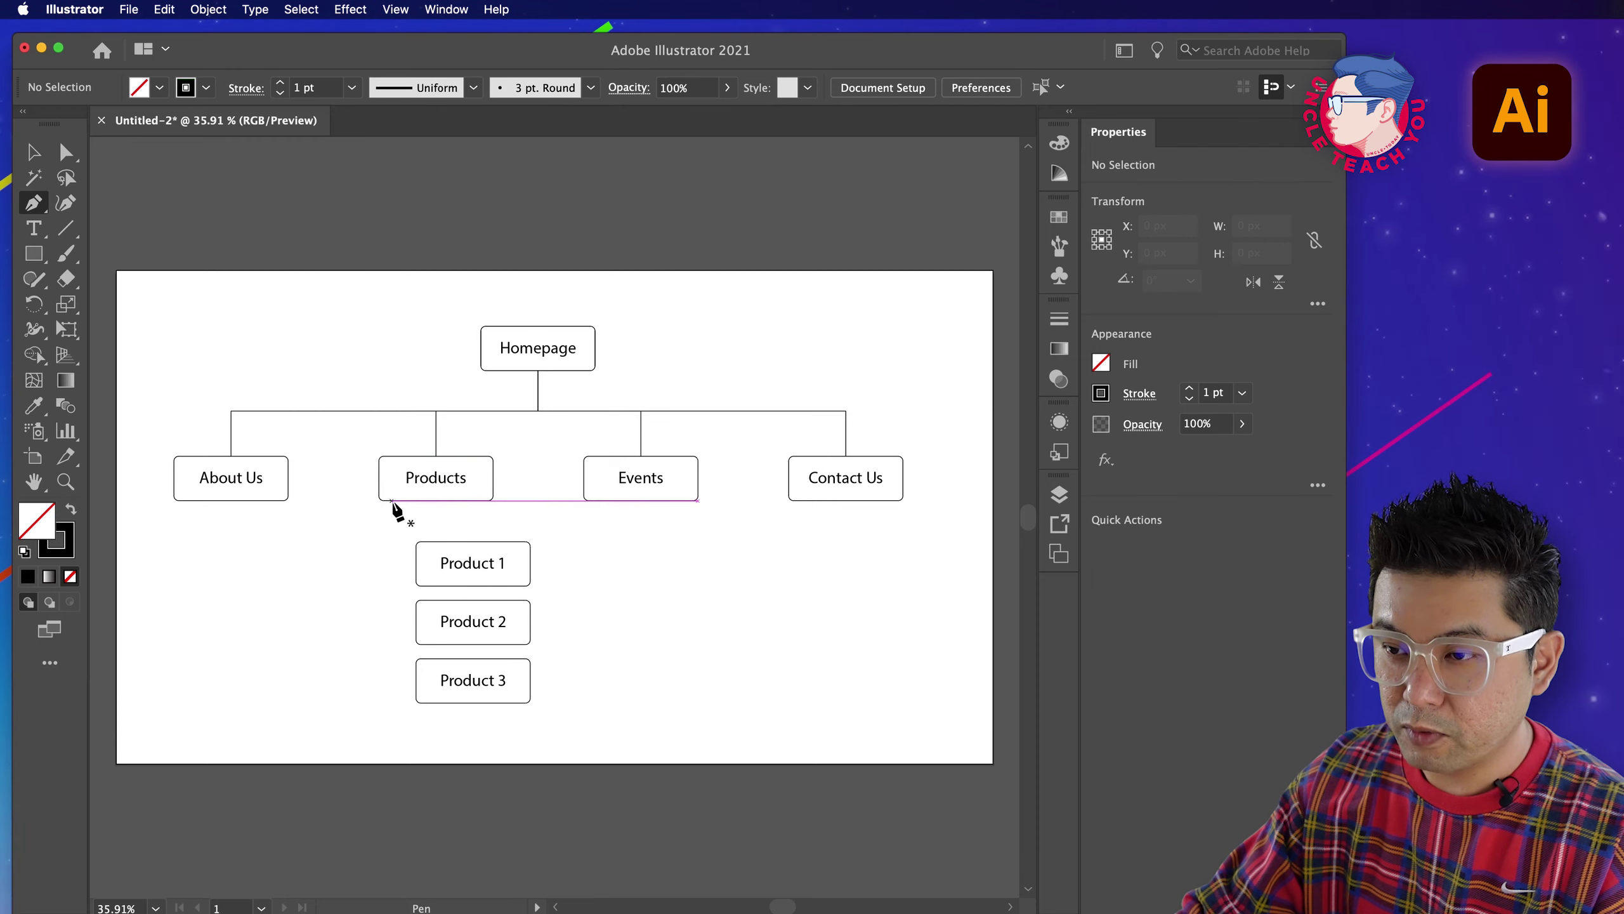
Draw a line from Products' bottom-left down and across to Product 3's left edge.
click(392, 502)
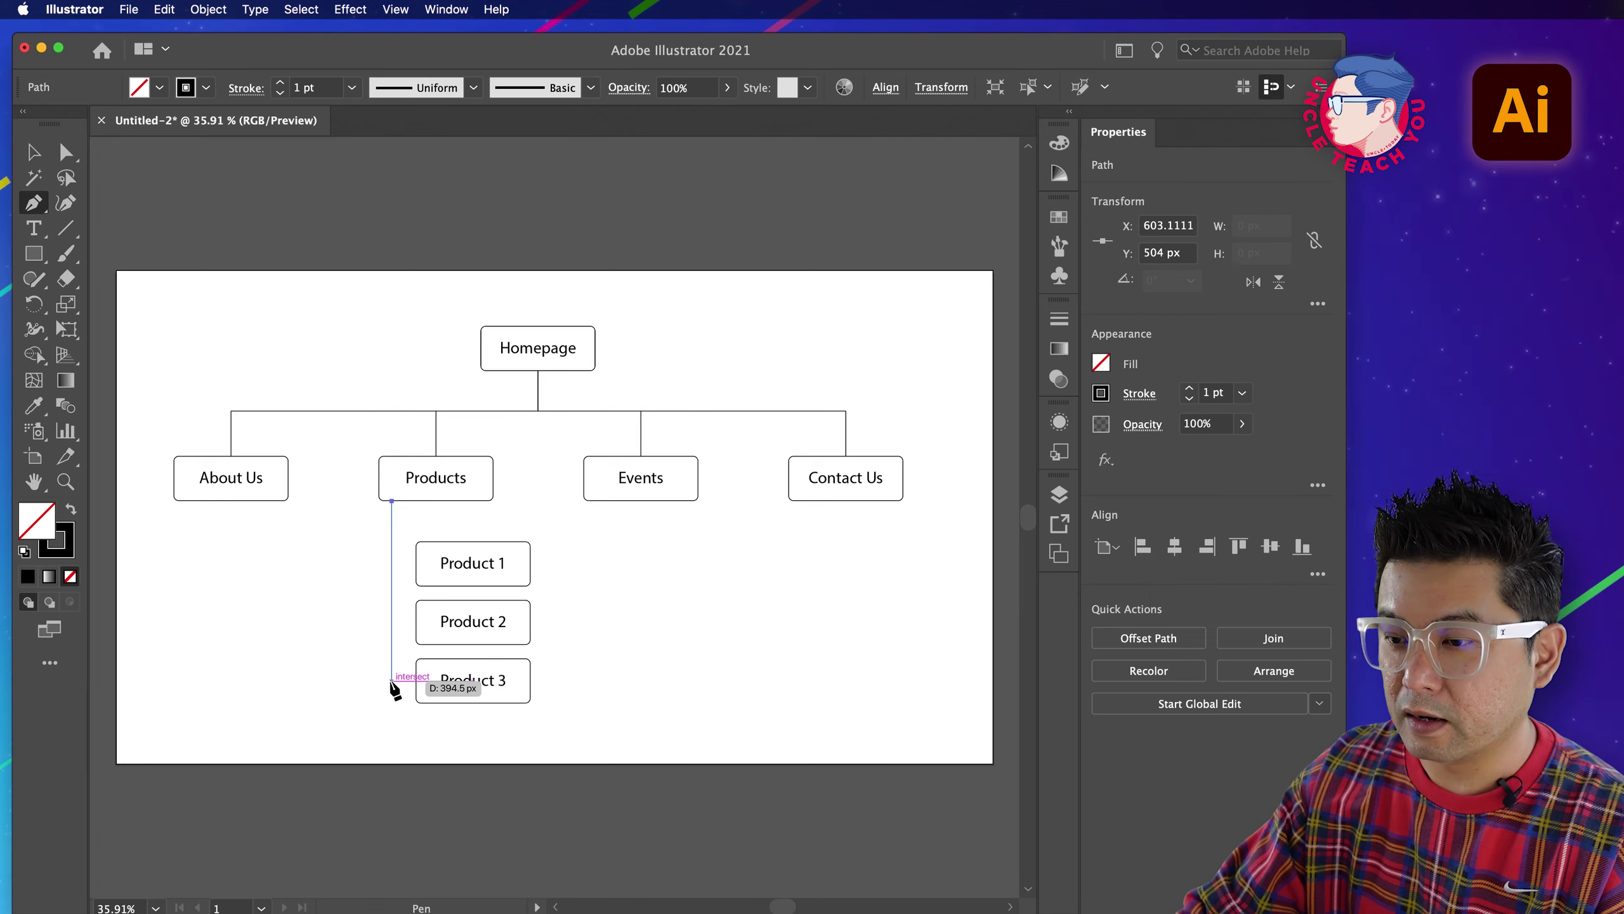
click(392, 680)
click(416, 681)
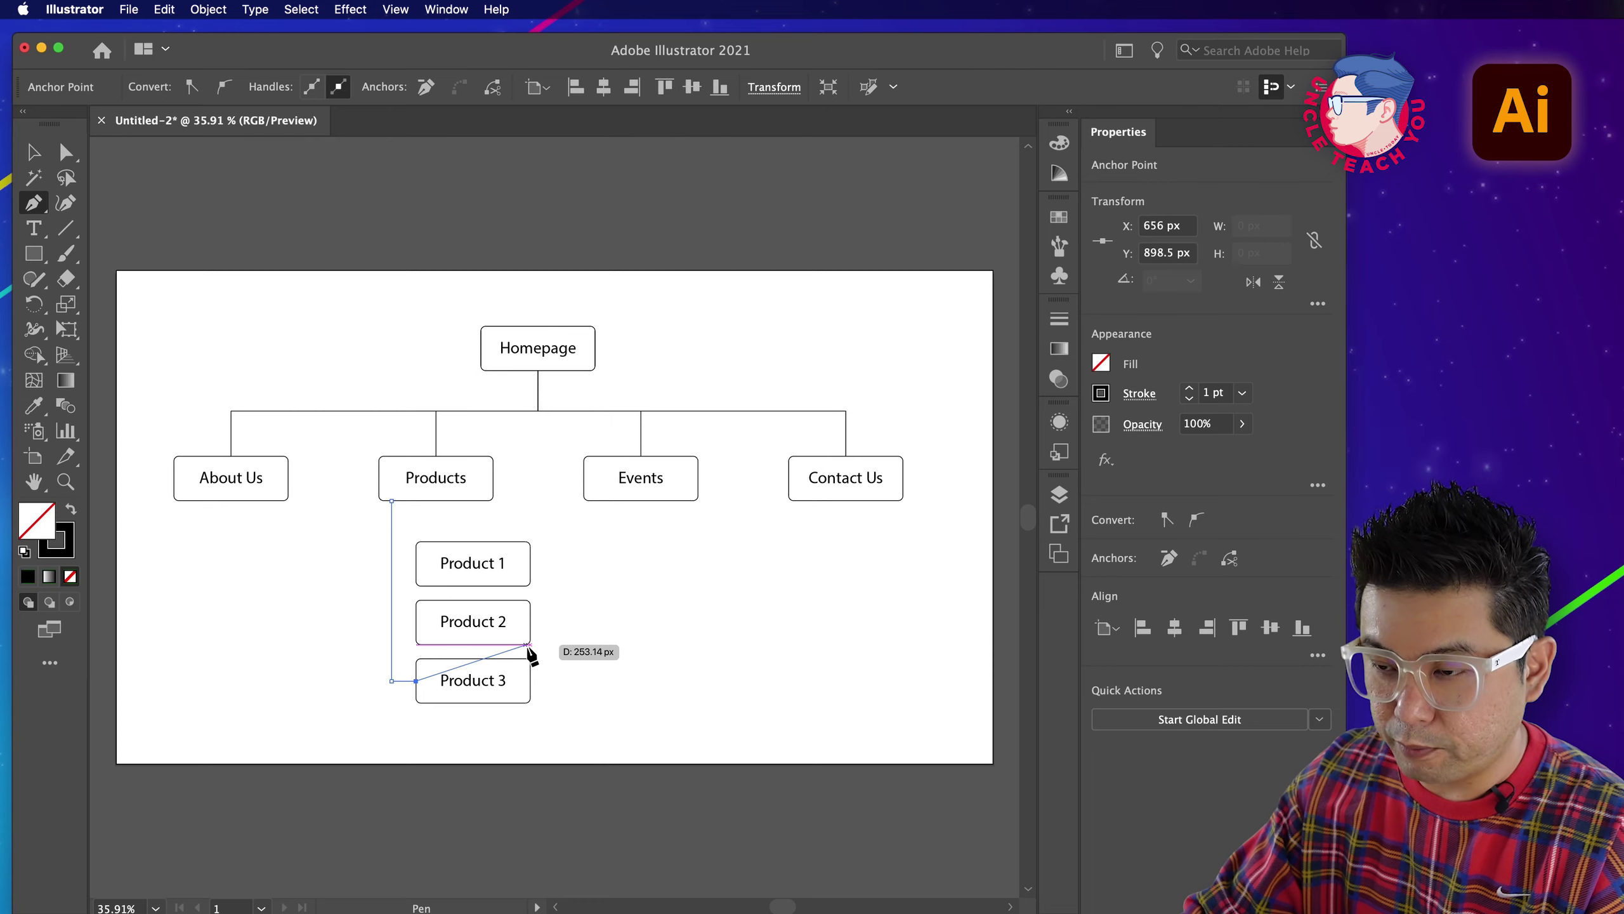
super+click(376, 627)
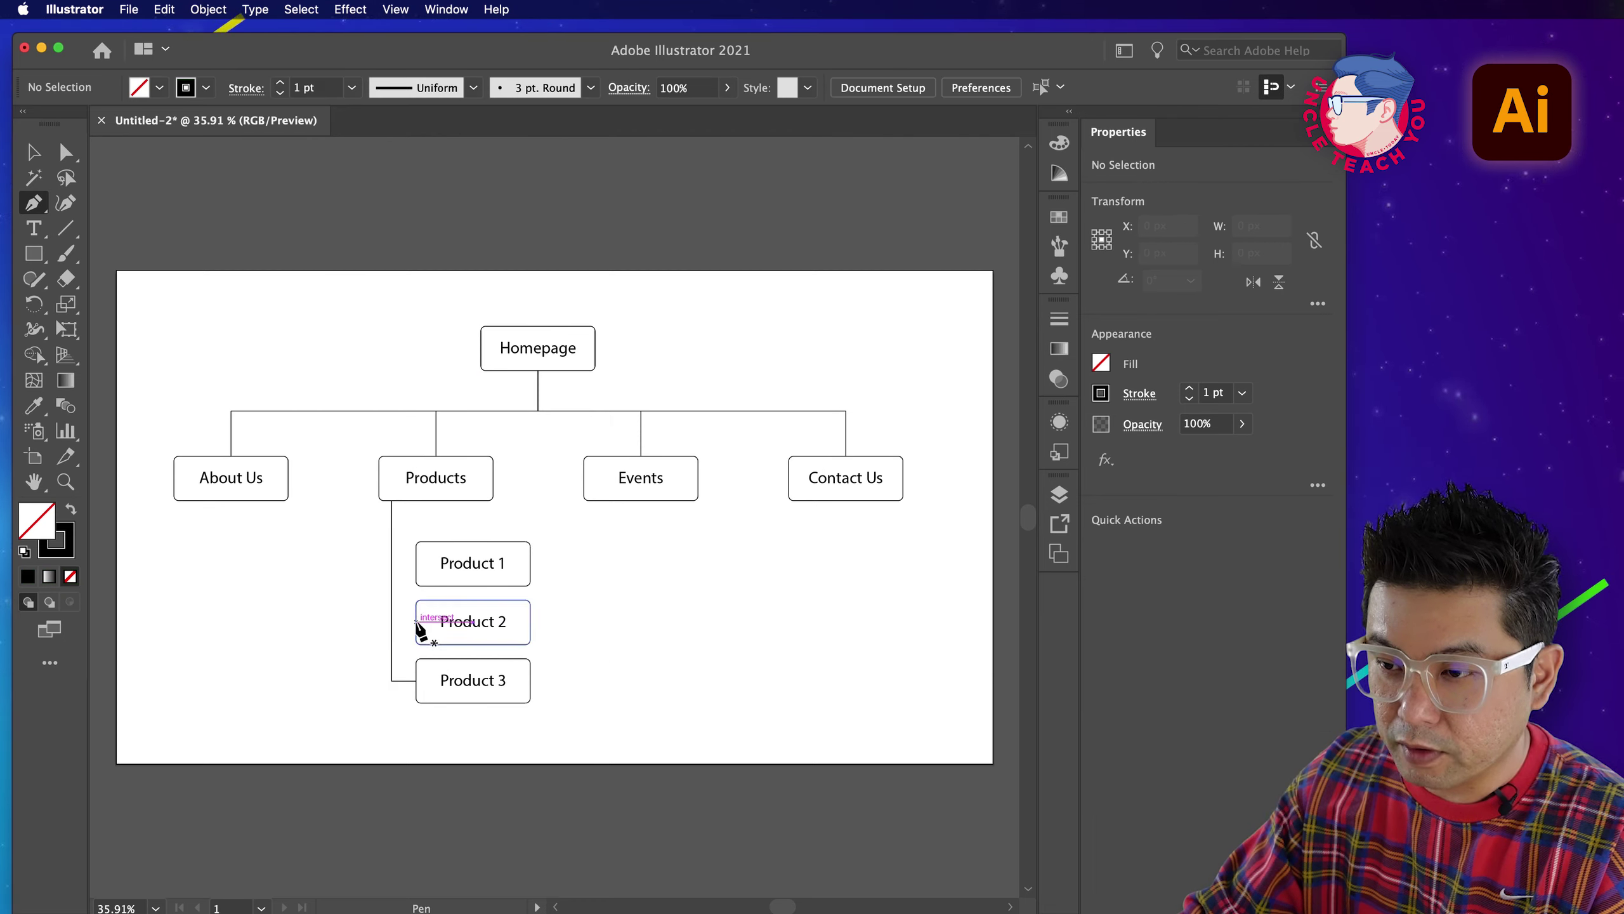
Add horizontal branches from Product 2 and Product 1 to the vertical line.
click(416, 622)
click(392, 622)
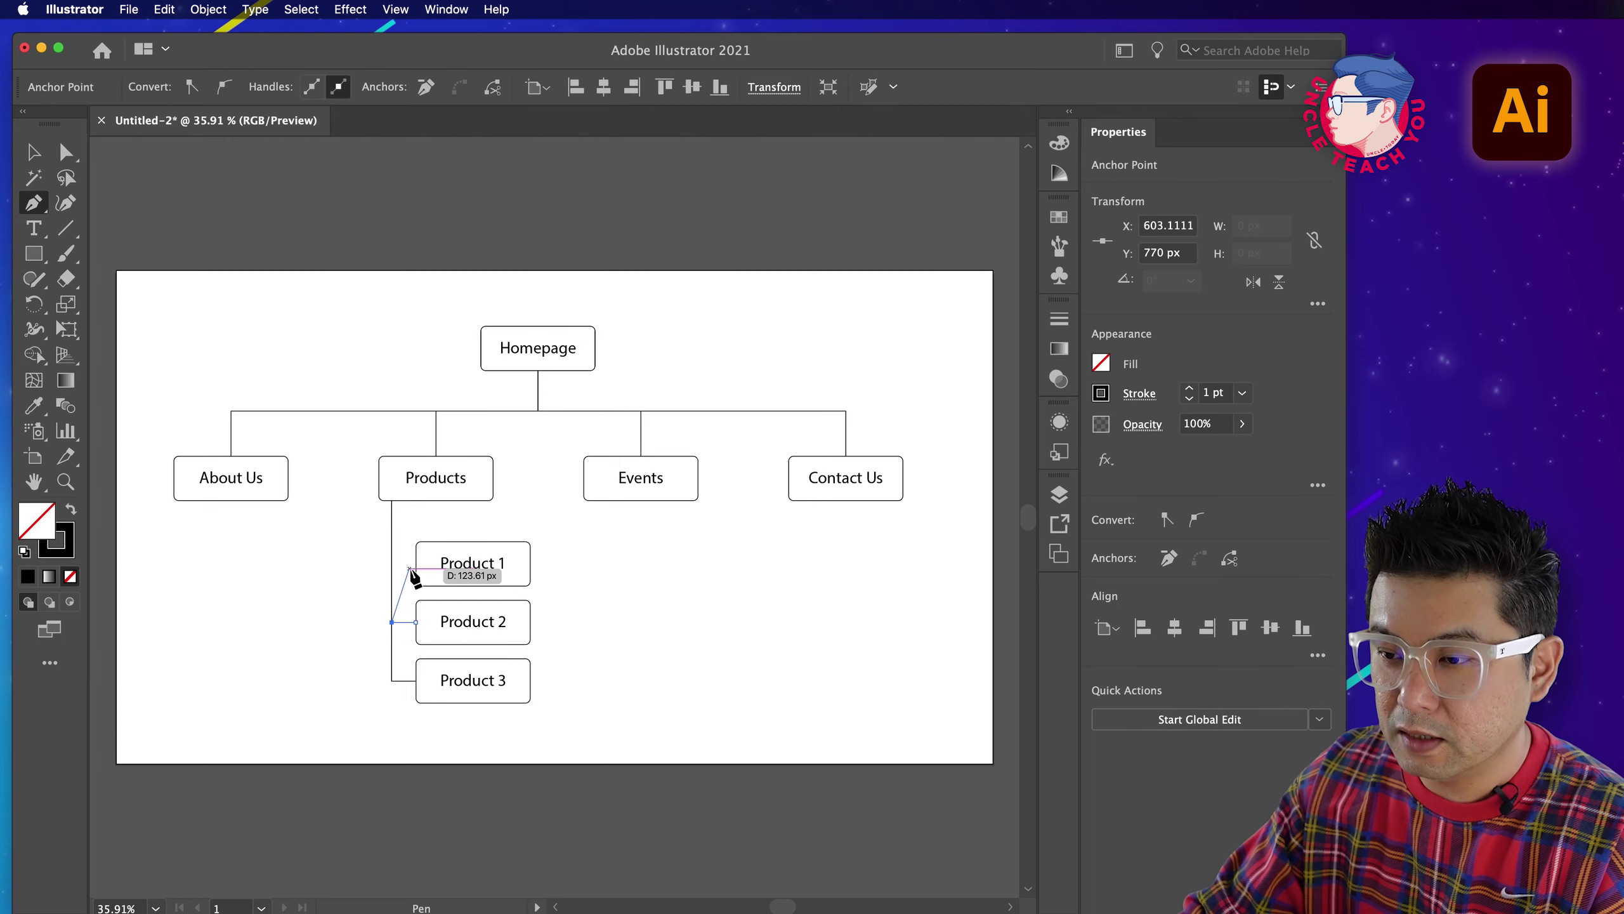
super+click(408, 564)
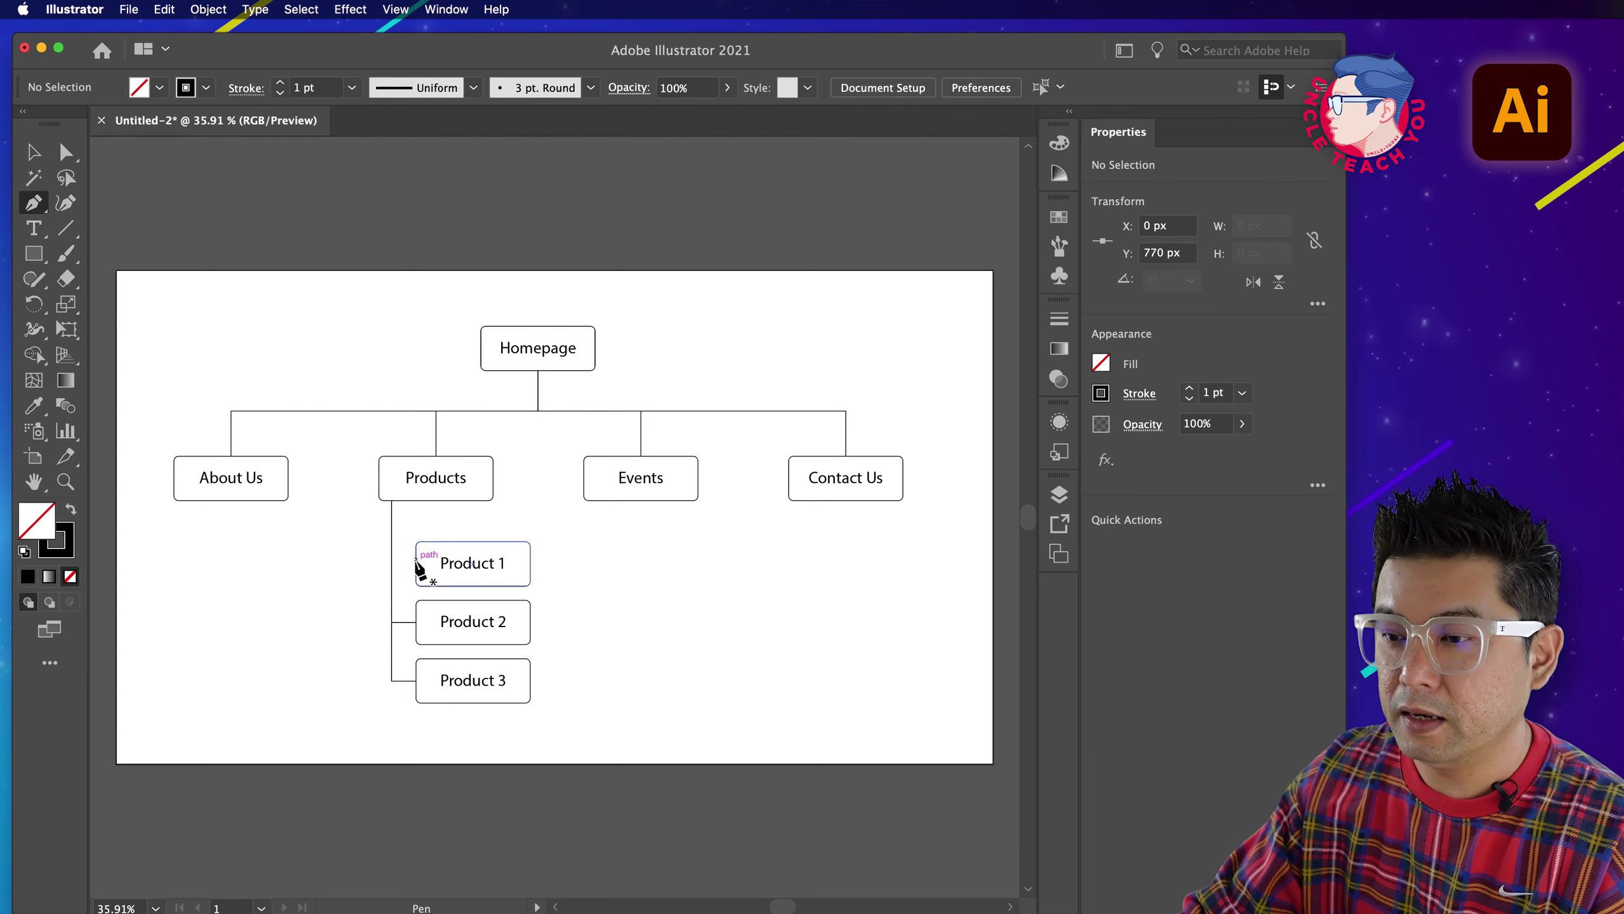
click(416, 563)
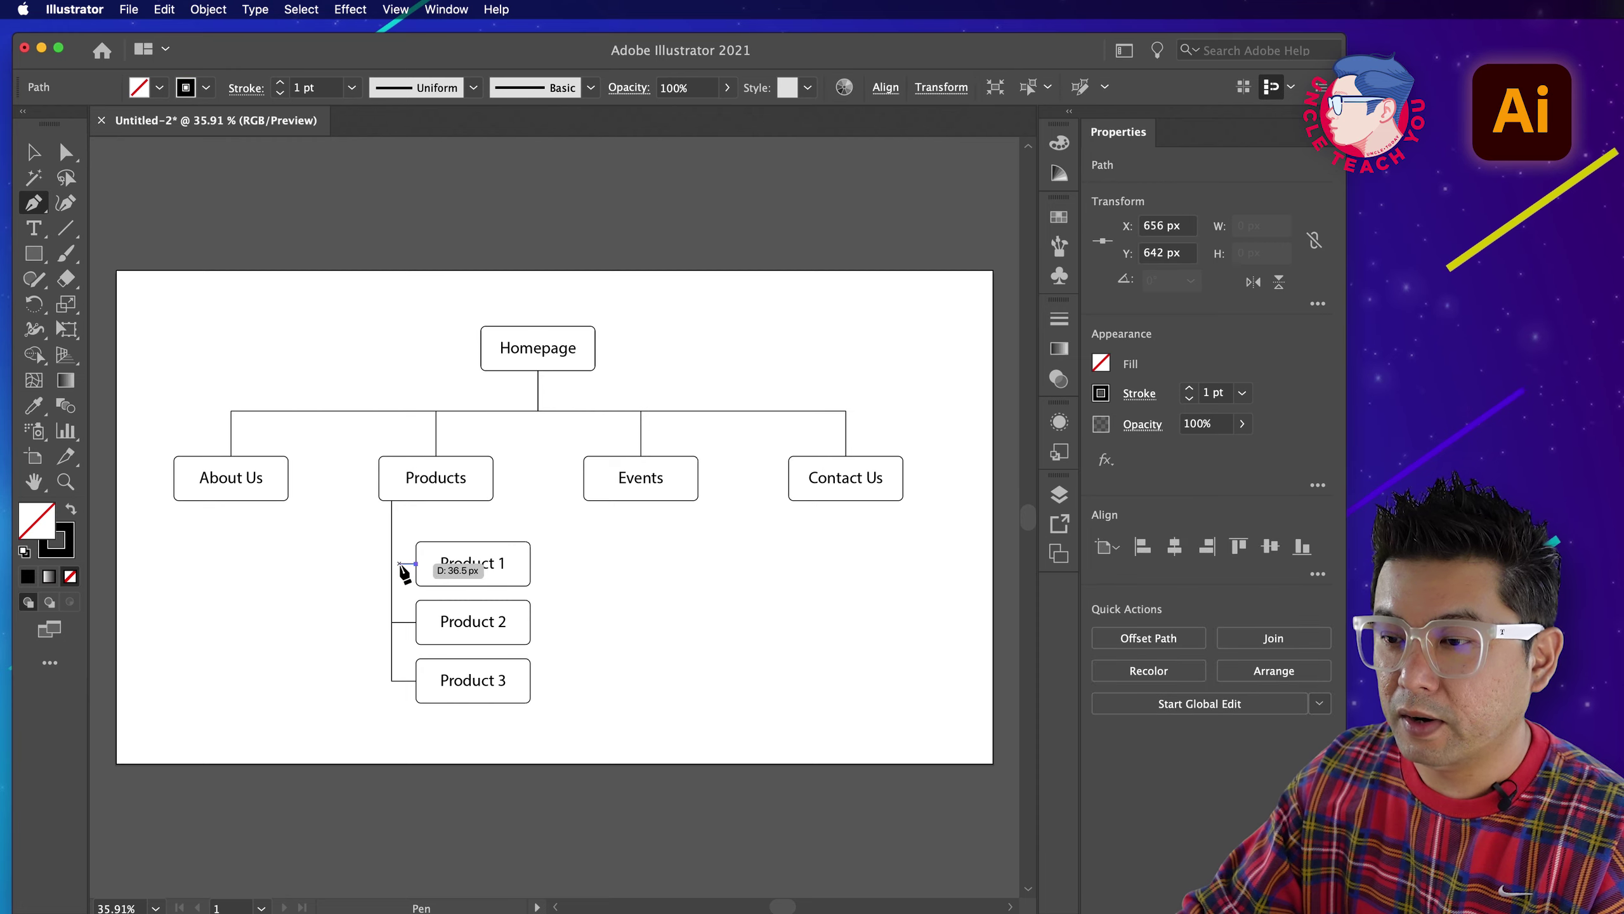
click(392, 563)
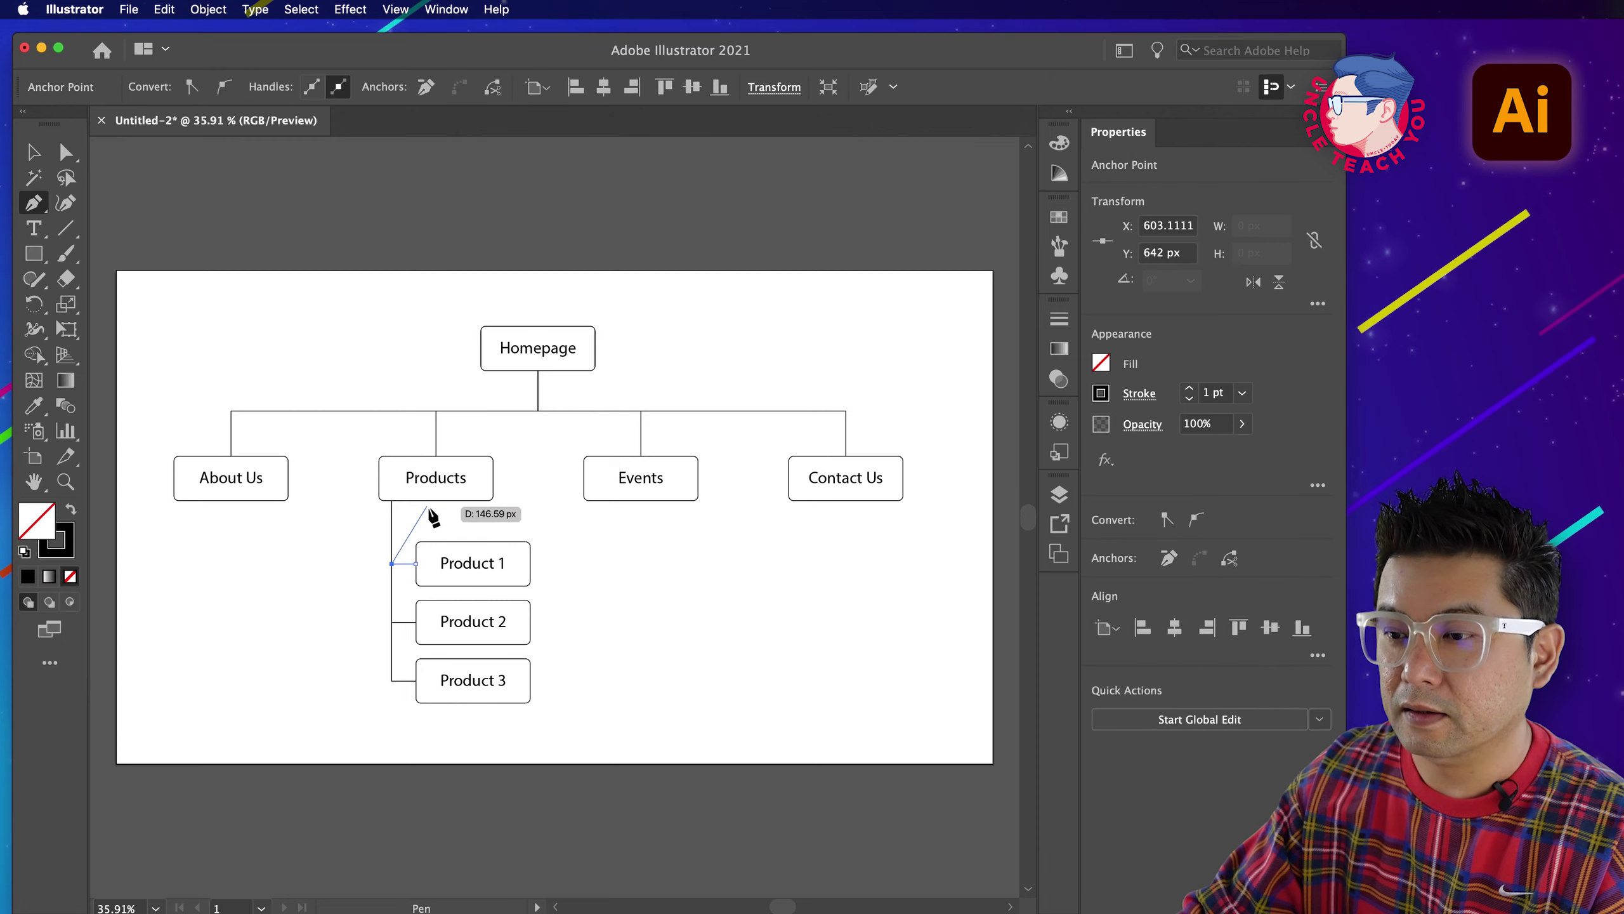
super+click(642, 565)
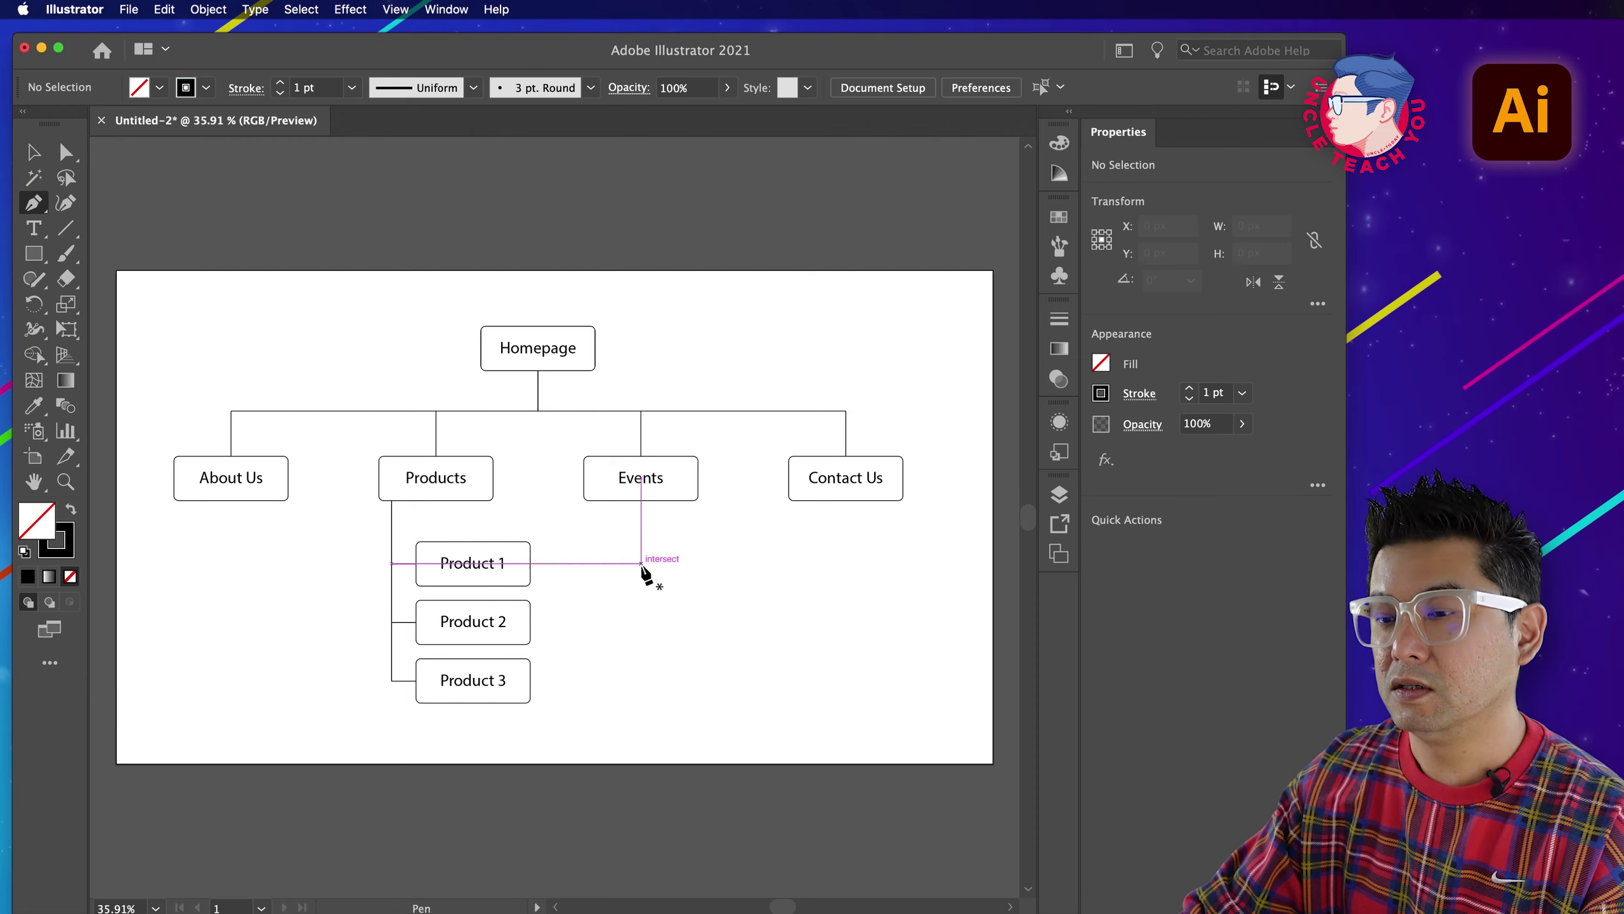
key(v)
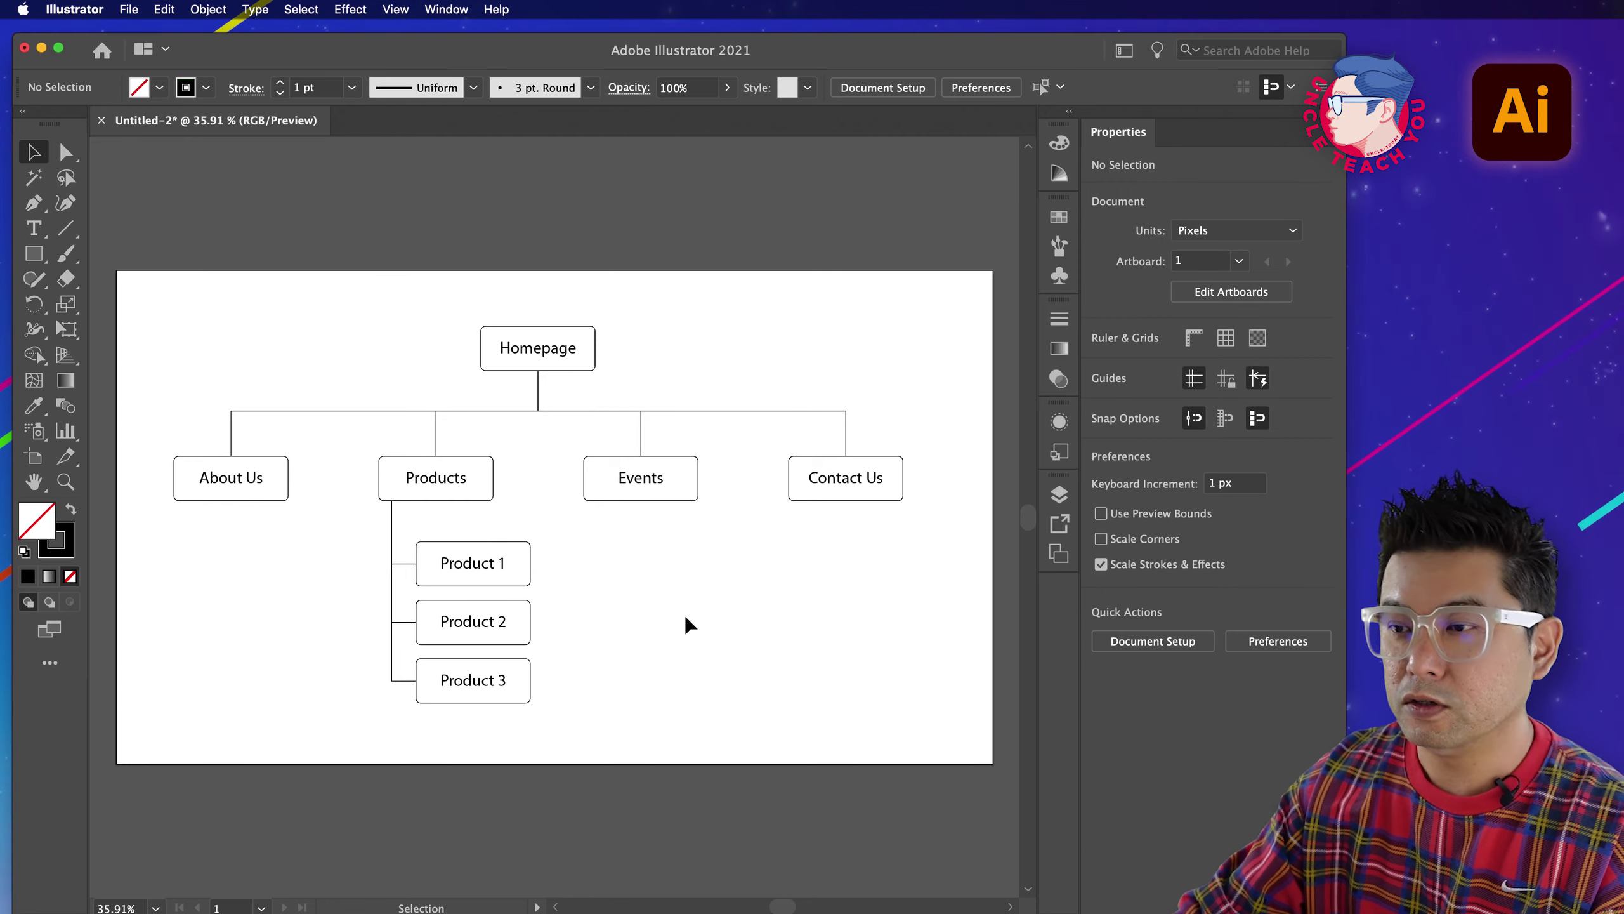
Set the Homepage, About Us, Products, Events and Contact Us box outlines to 5 pt.
click(589, 368)
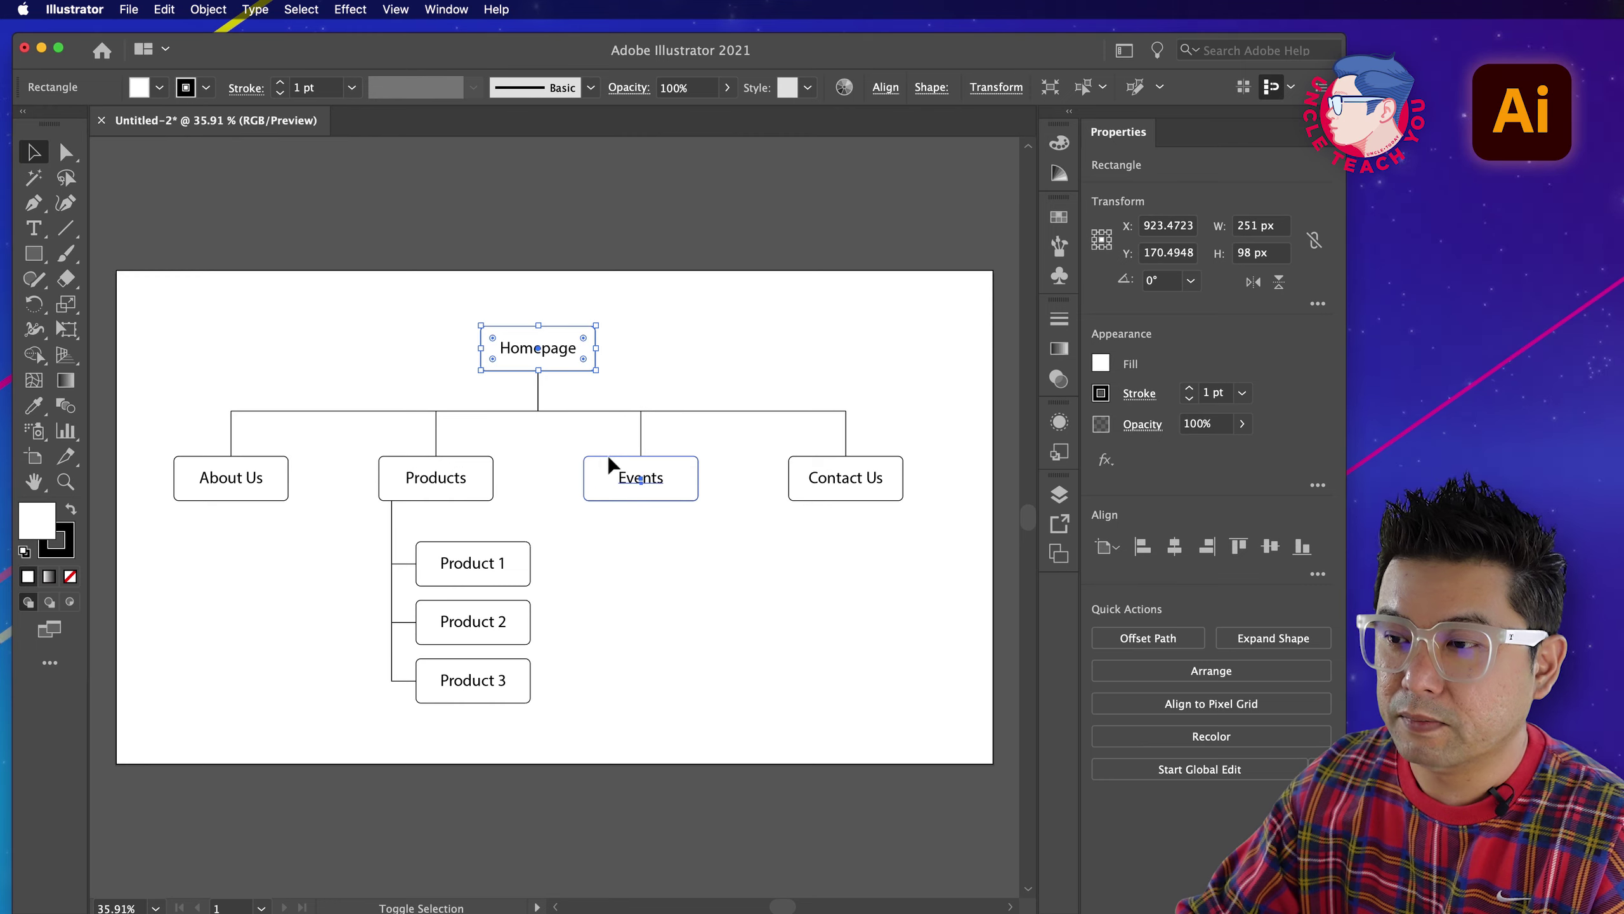
shift+click(613, 467)
shift+click(790, 473)
shift+click(492, 472)
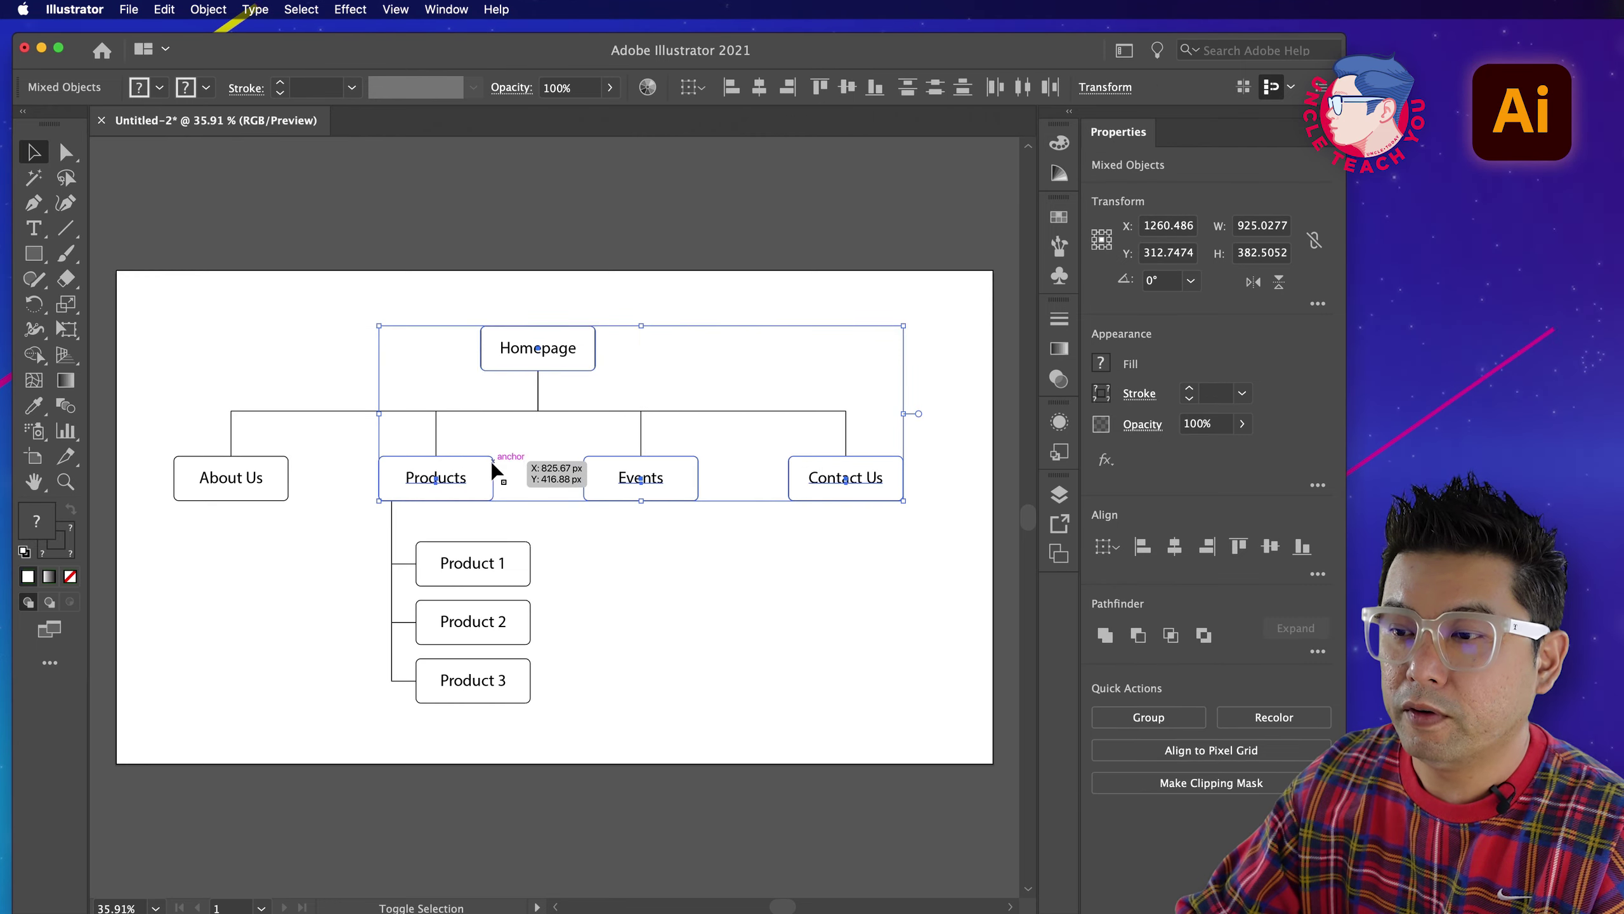
shift+click(286, 476)
click(1242, 393)
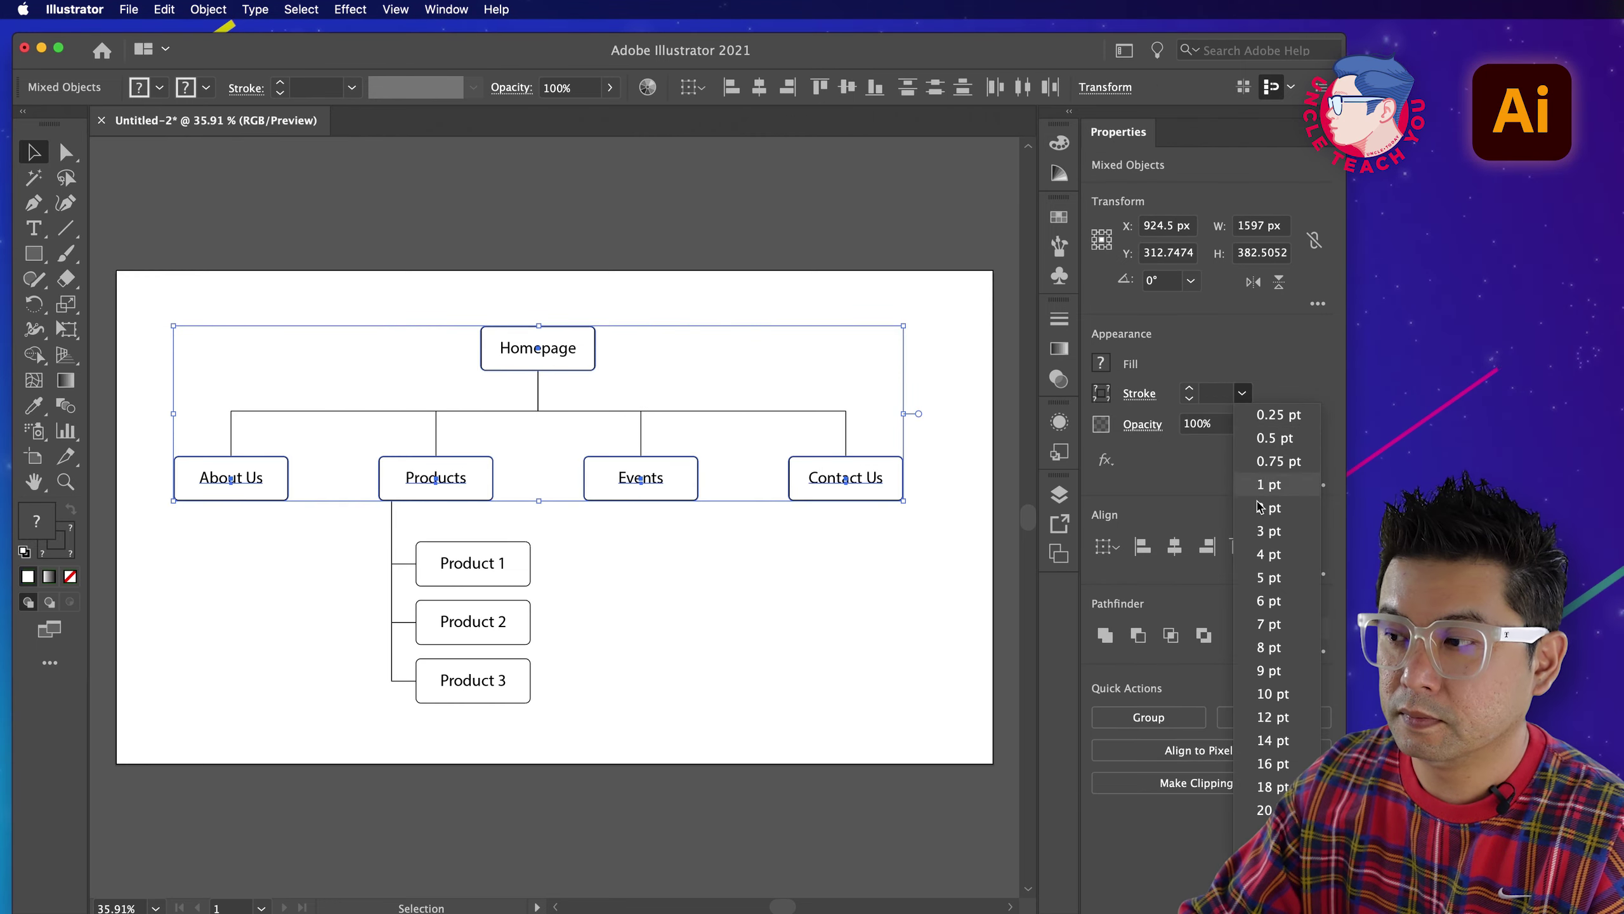
click(1266, 578)
click(564, 582)
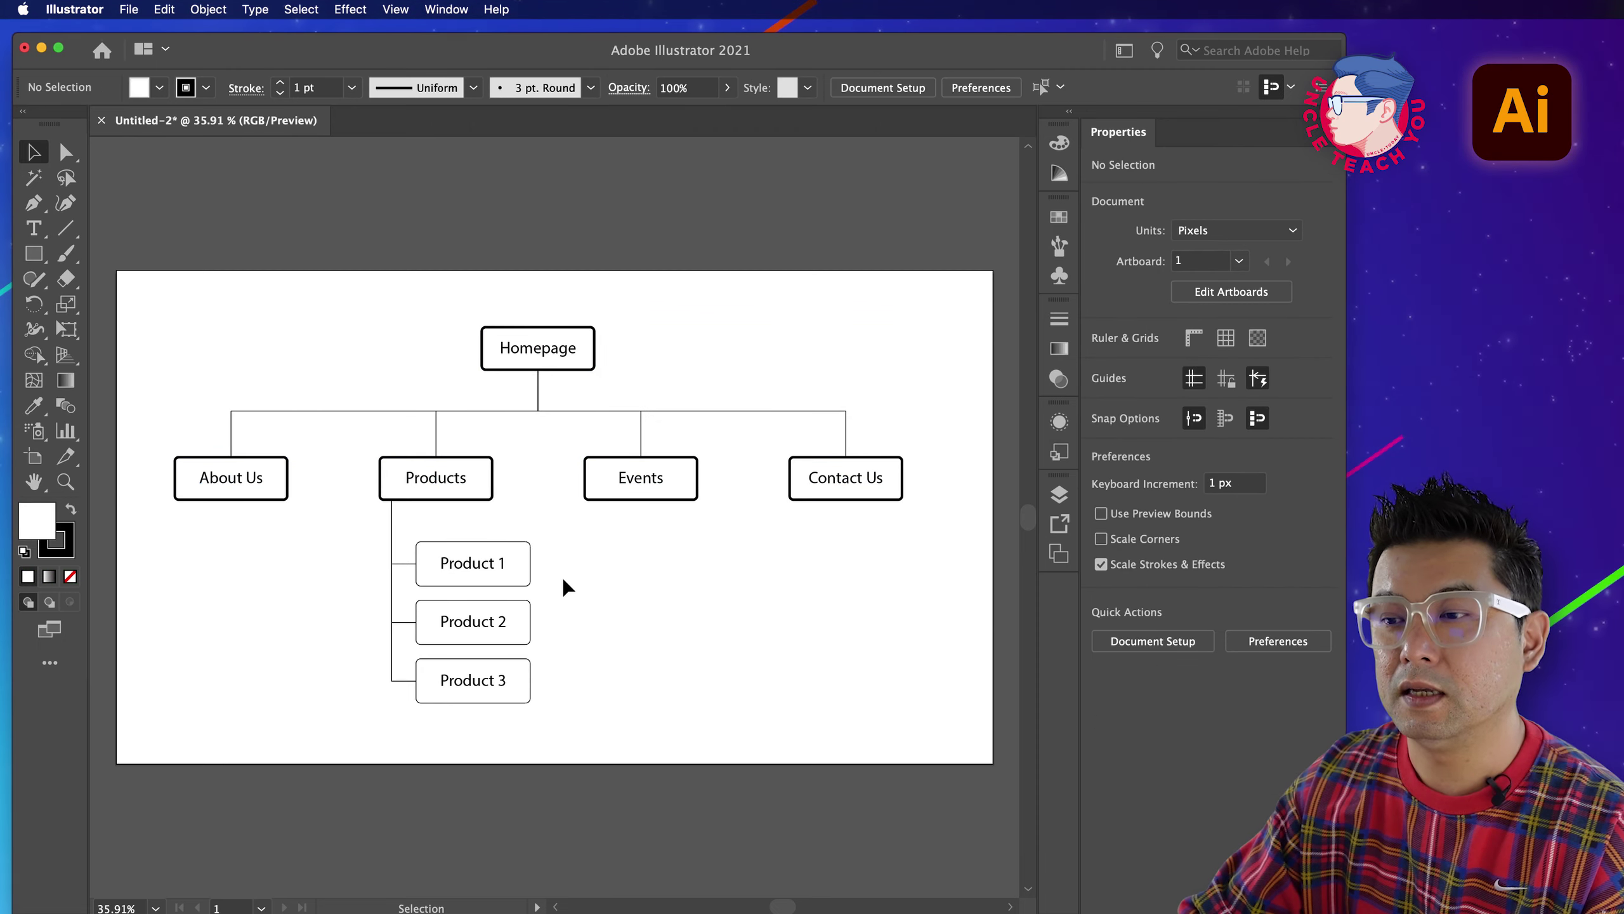
Set the Product 1–3 group's outlines to 5 pt.
drag(530, 650, 533, 659)
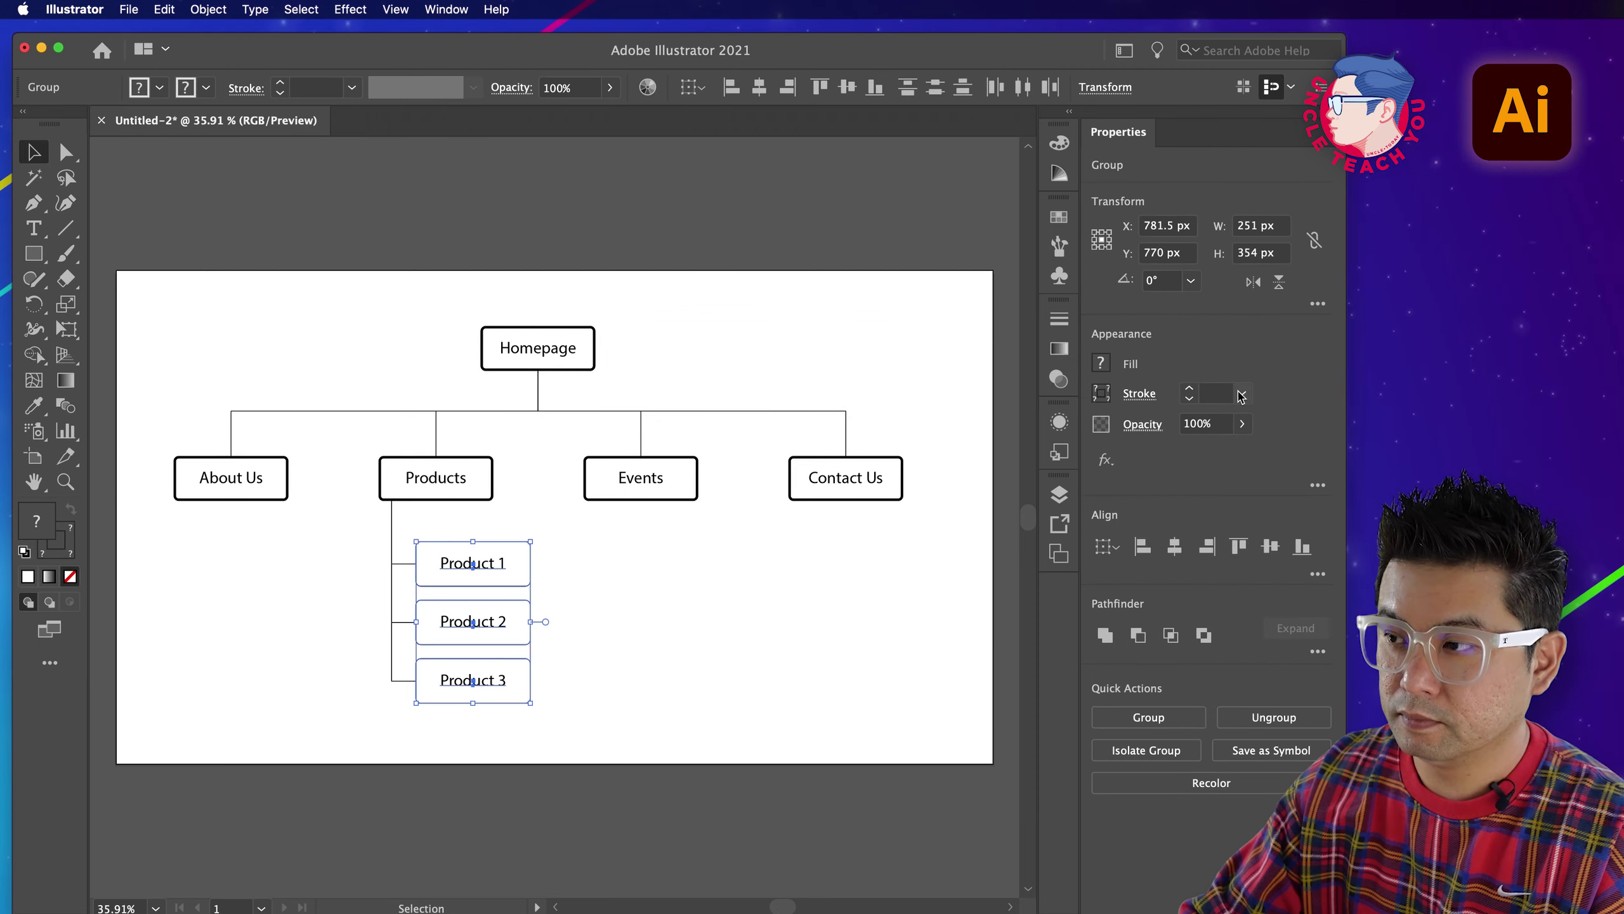
click(1241, 394)
click(1269, 577)
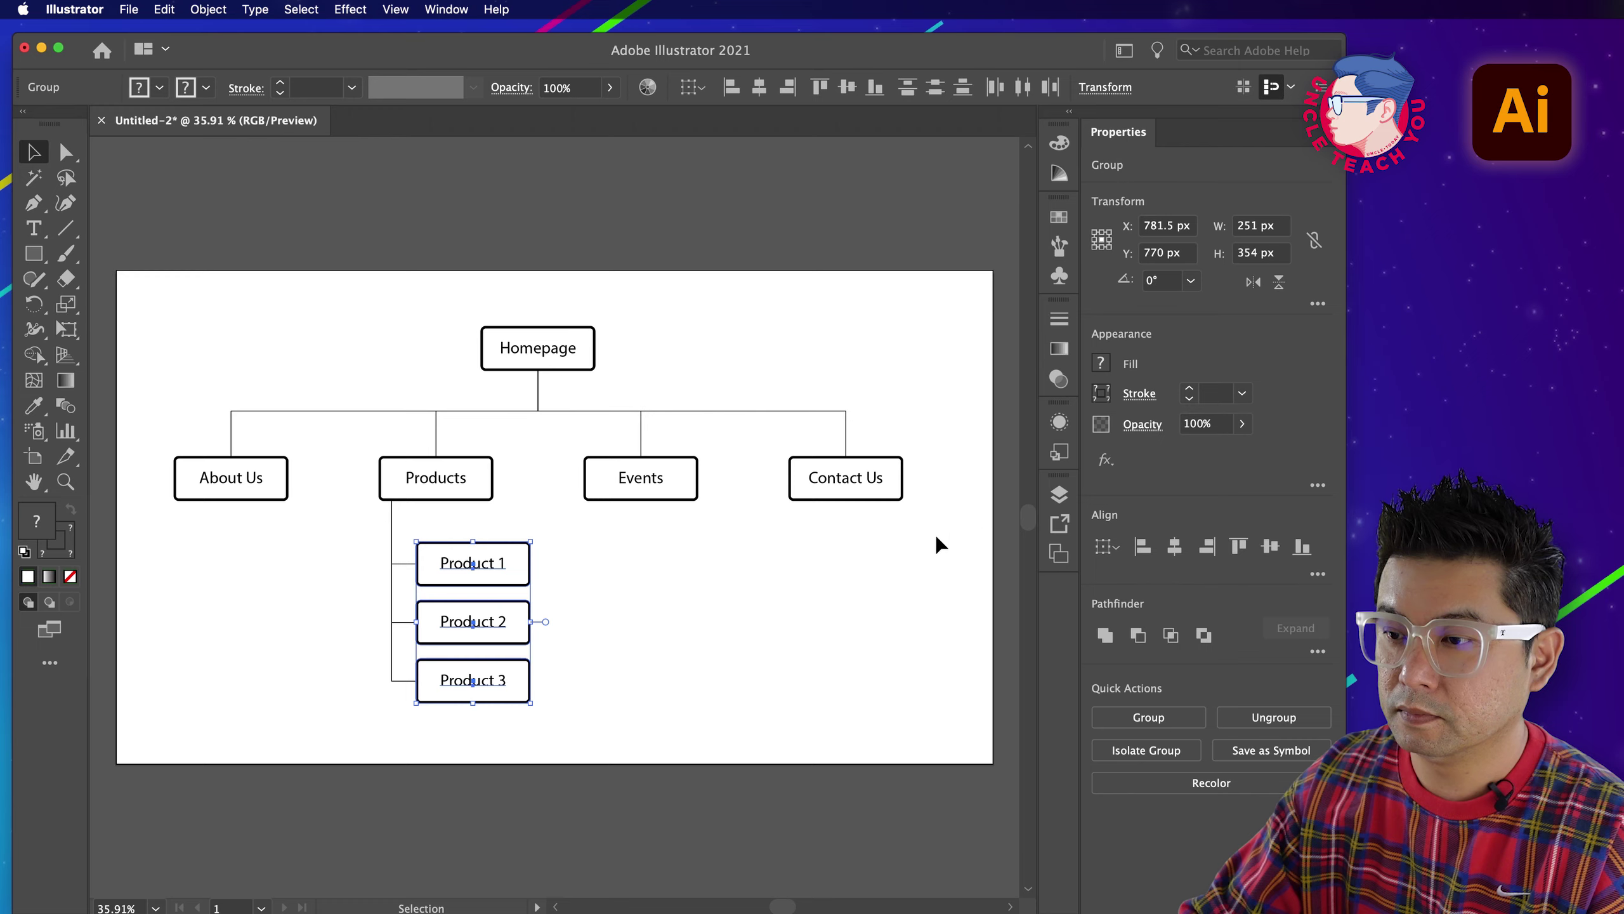
click(930, 639)
Give the top and product connector lines a 5 pt stroke.
click(826, 401)
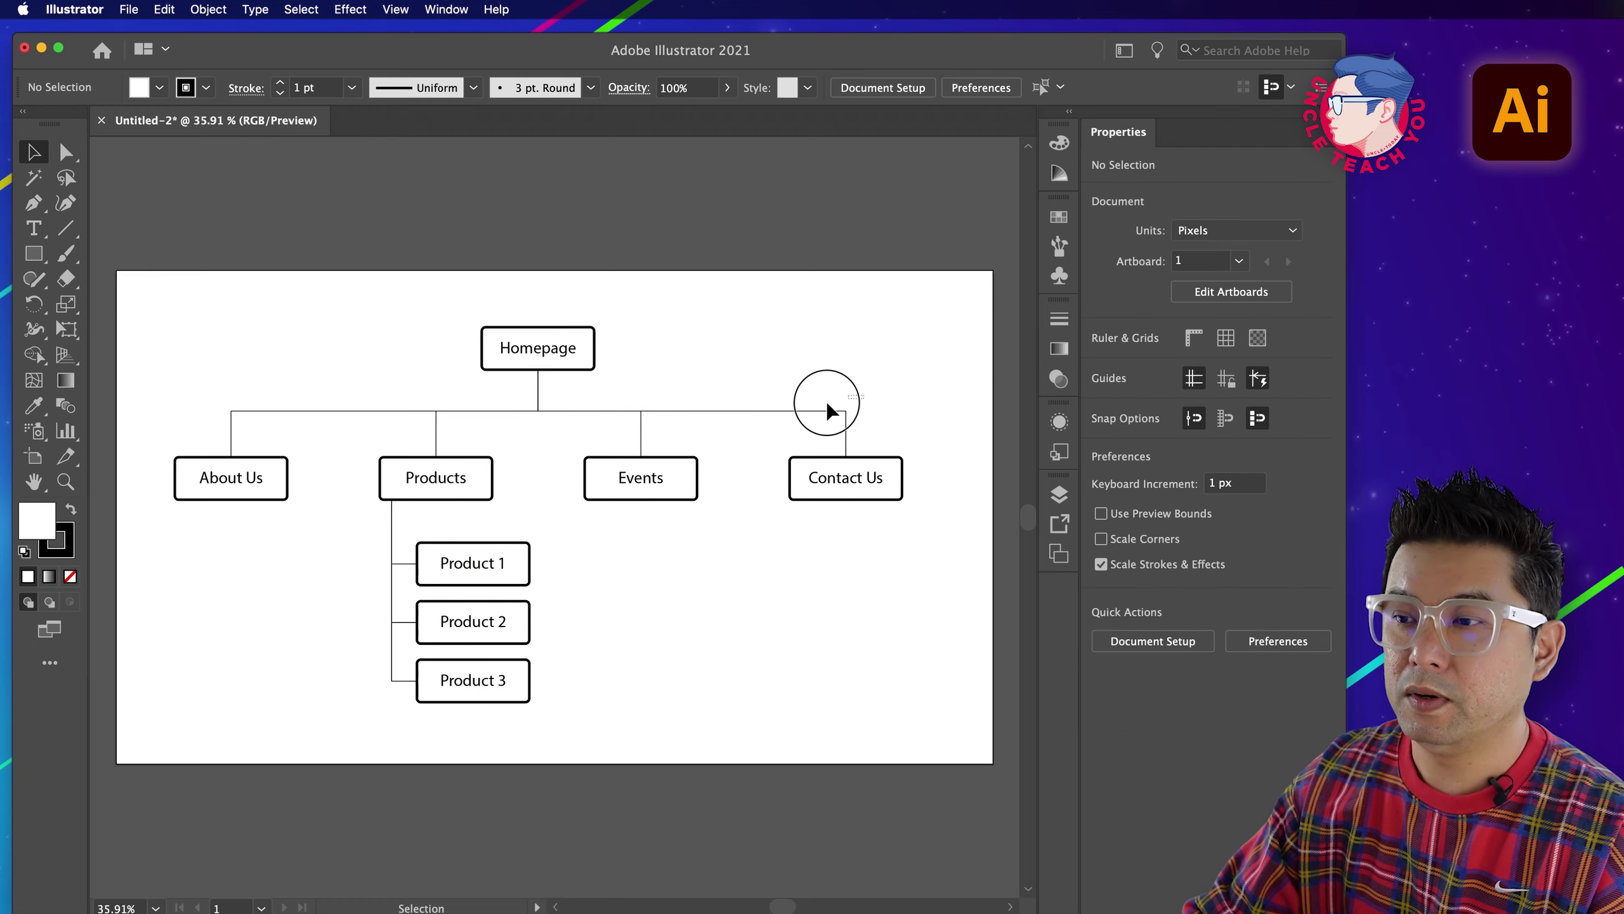
drag(333, 412, 221, 432)
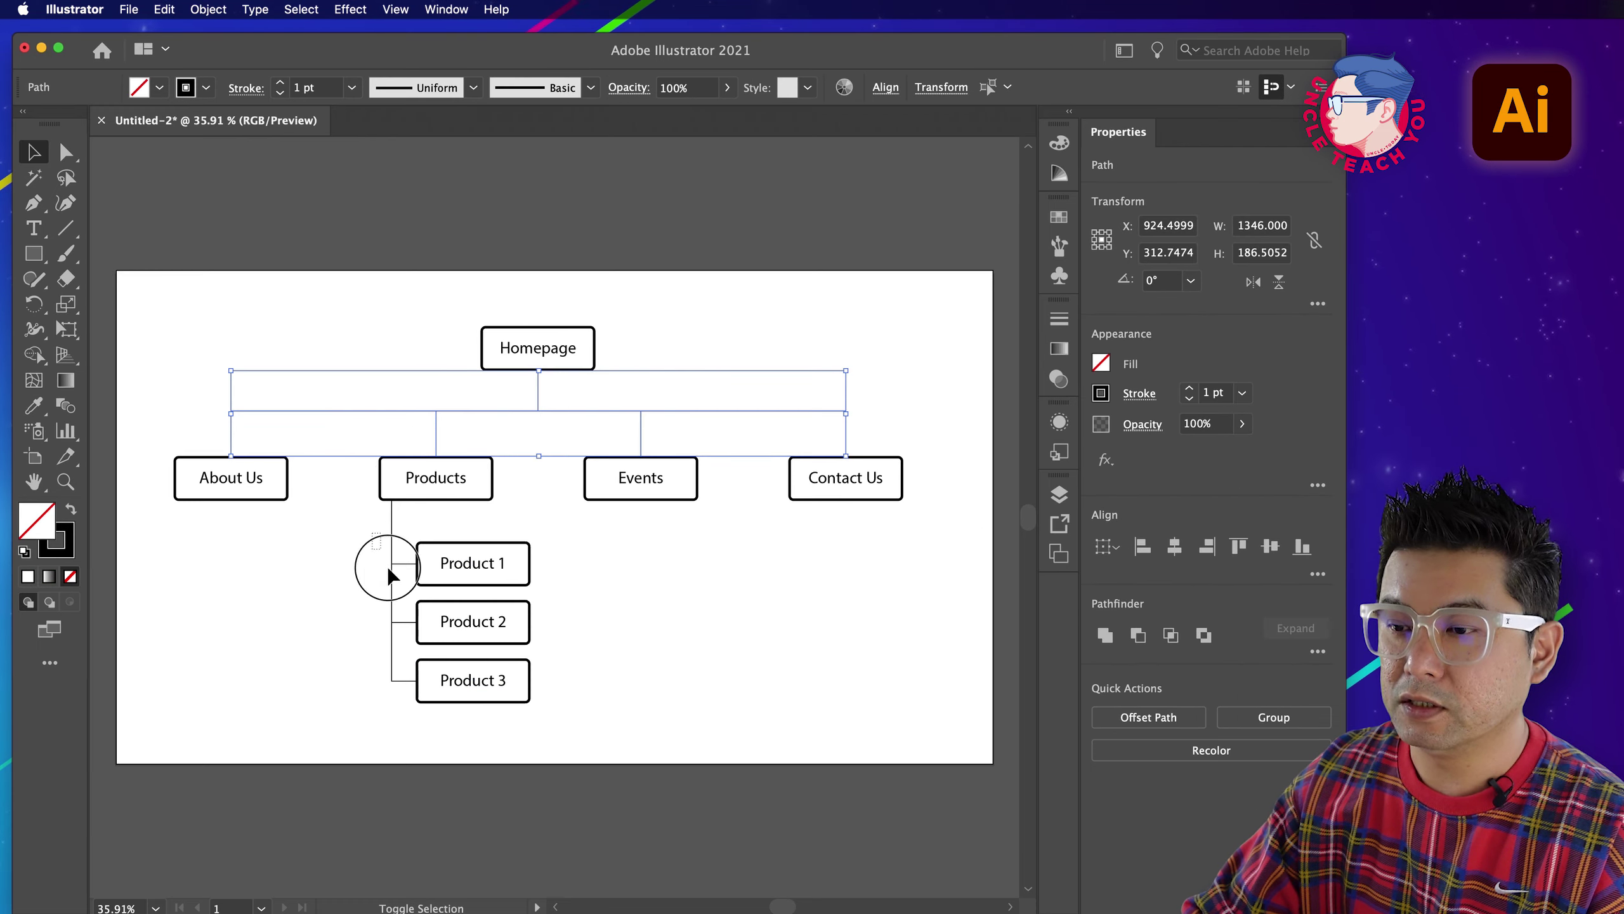
drag(405, 698, 405, 699)
click(1242, 393)
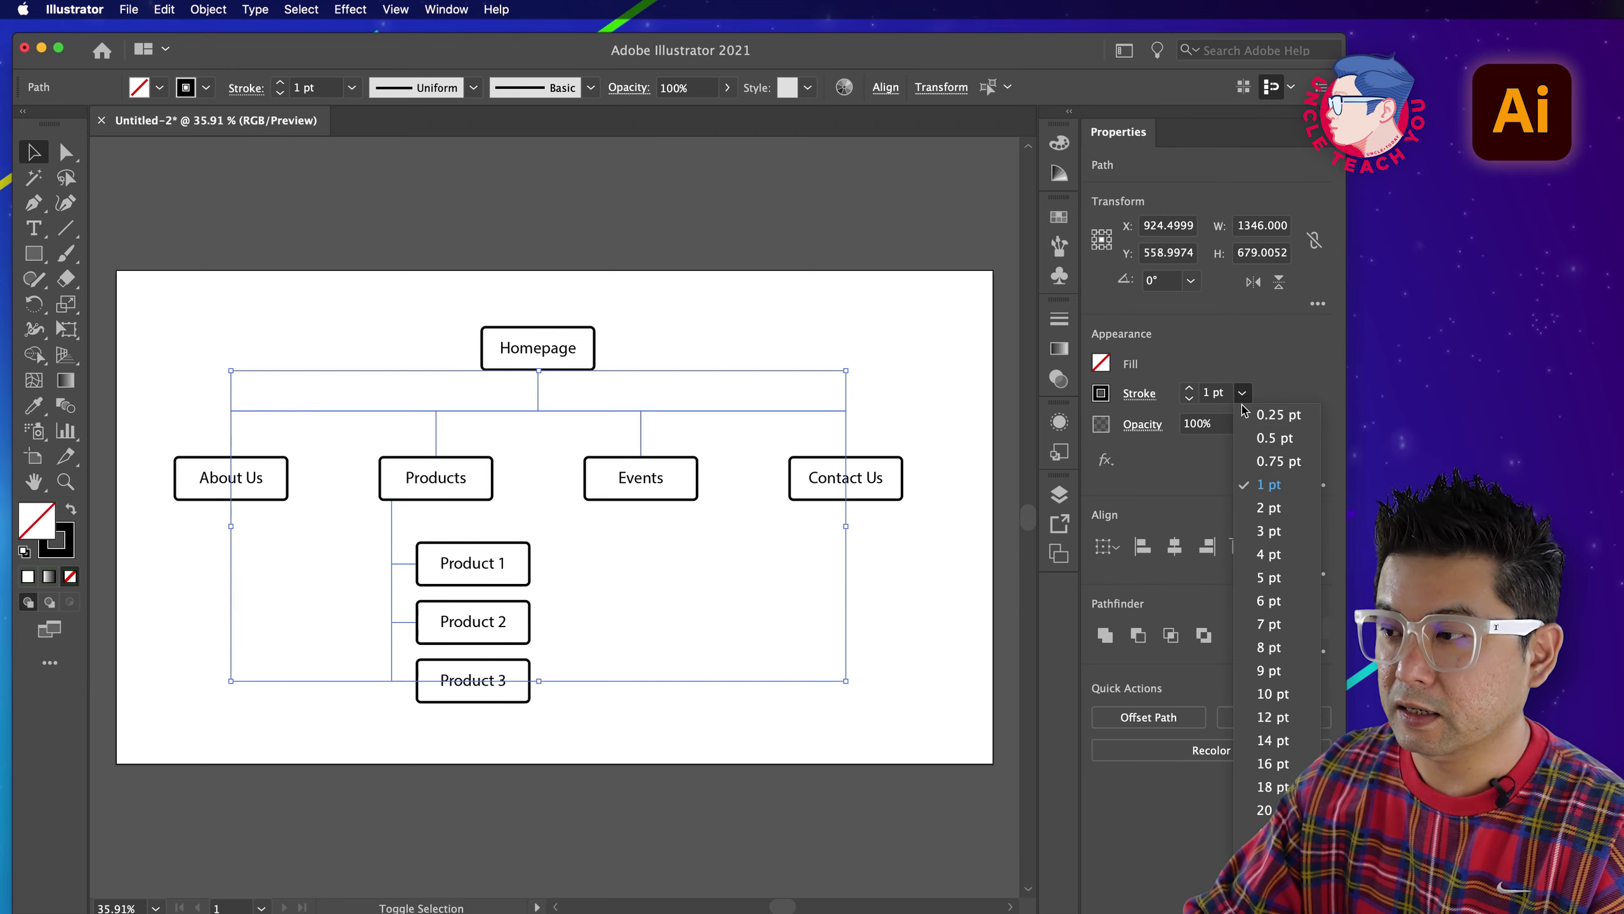
click(1269, 577)
click(816, 587)
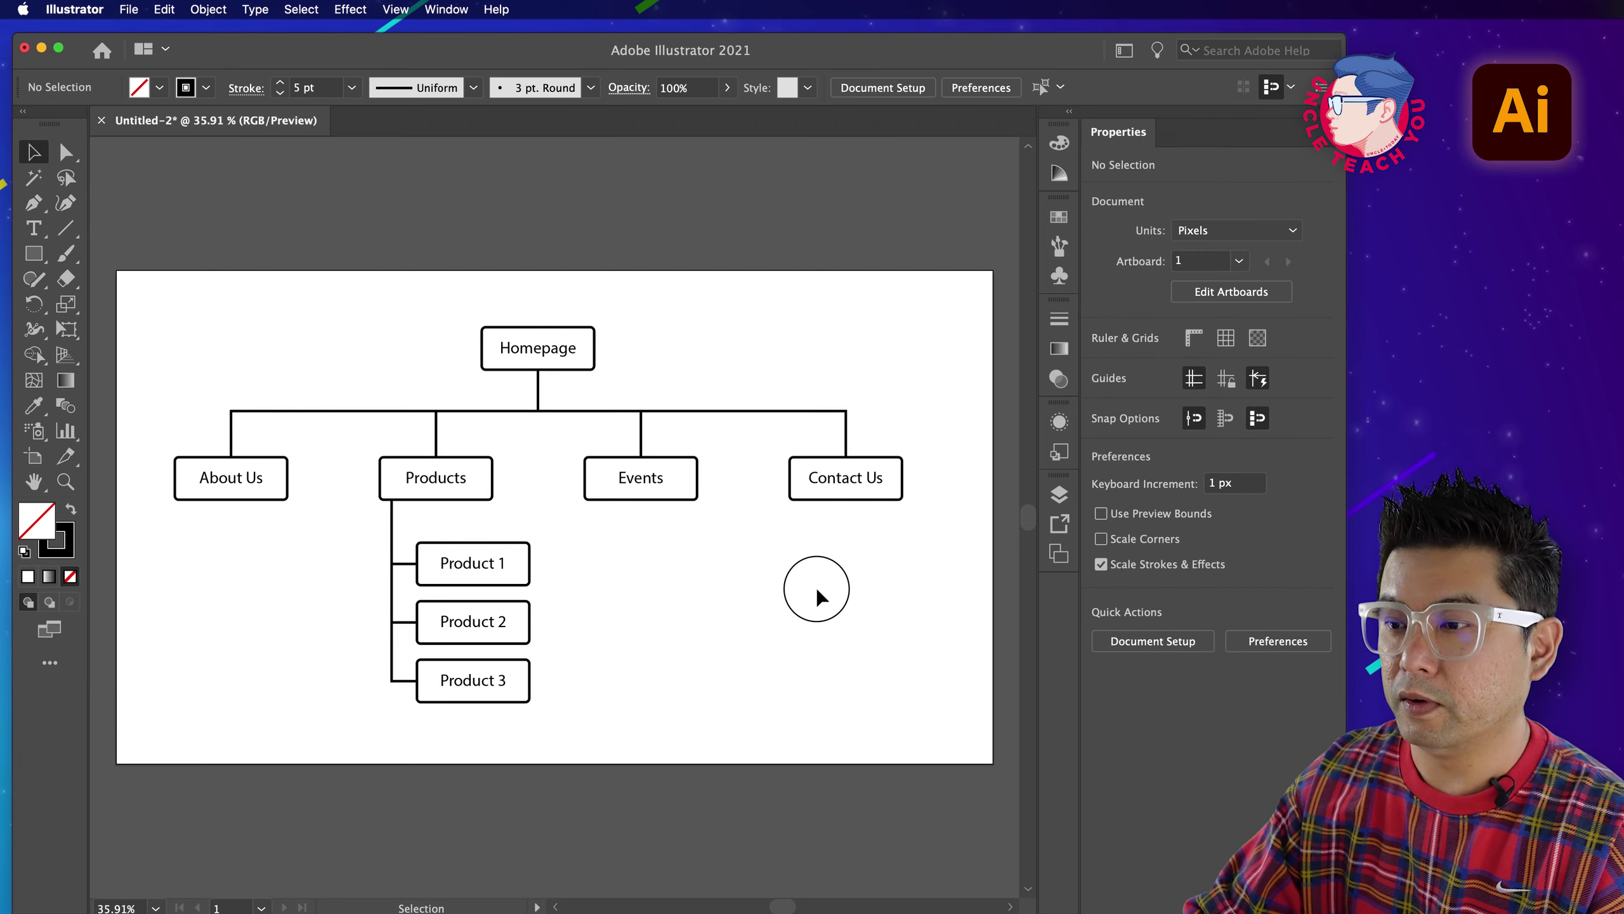